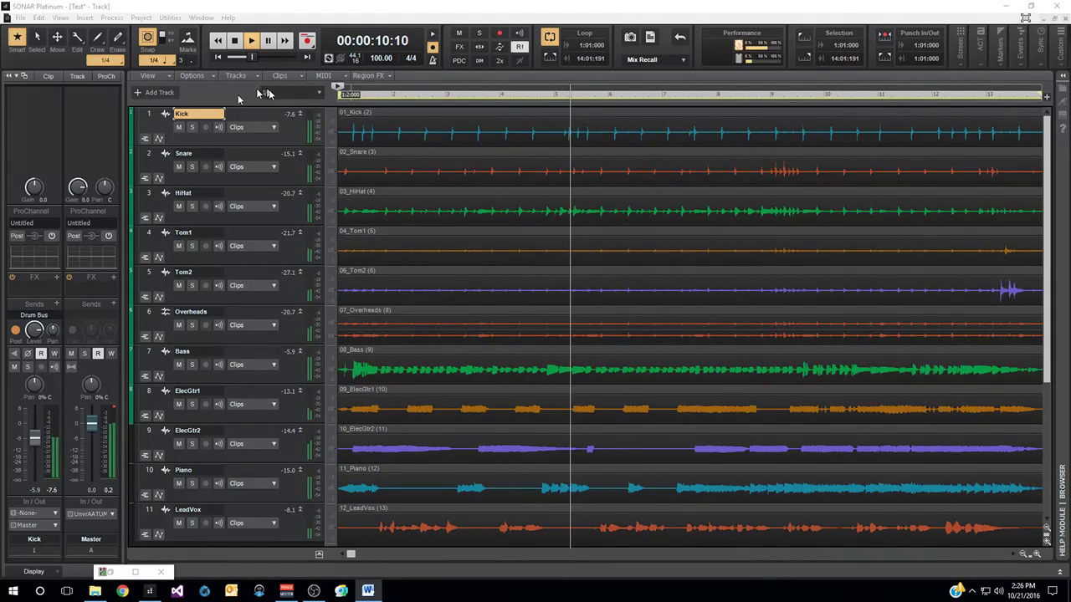
# Stop playback and open the mixing console maximized to show all channel strips
pyautogui.click(235, 41)
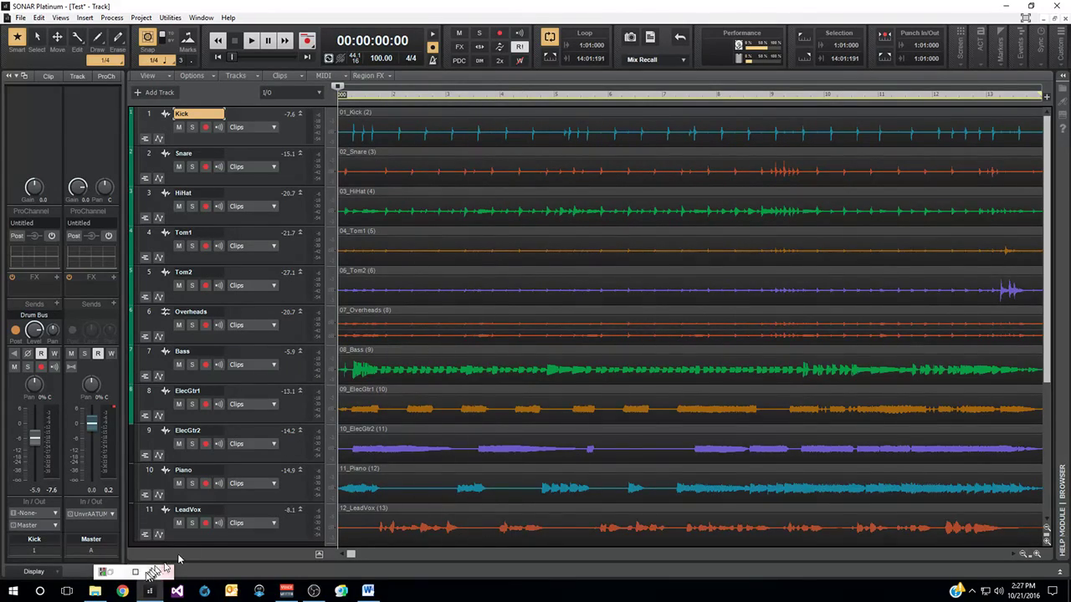
pyautogui.click(134, 574)
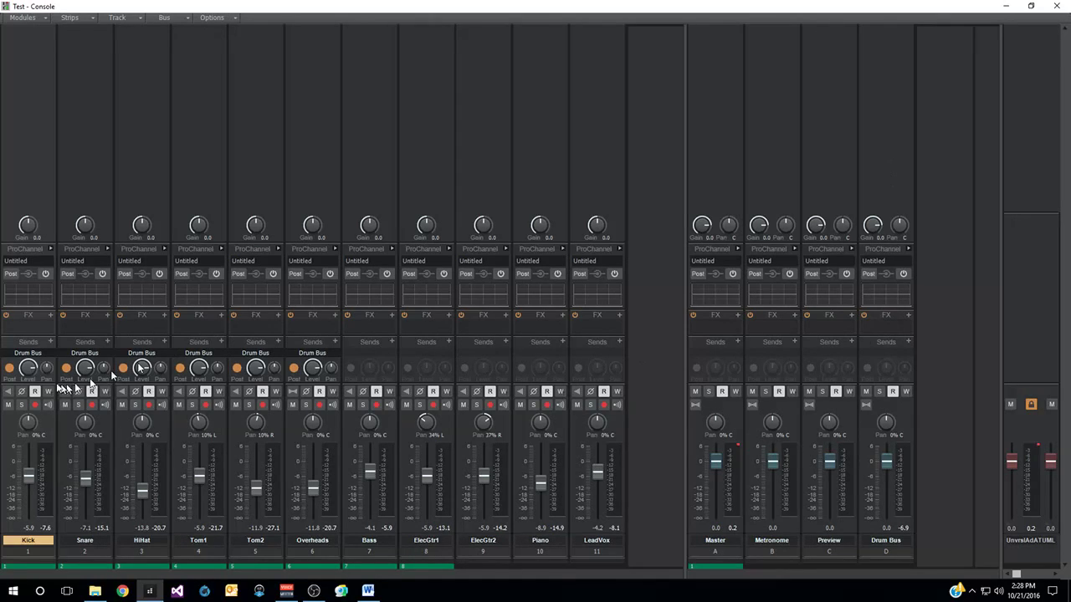
pyautogui.moveTo(320, 368)
# Insert the VST3 effect Neutron in the Kick channel's FX rack
pyautogui.rightClick(52, 316)
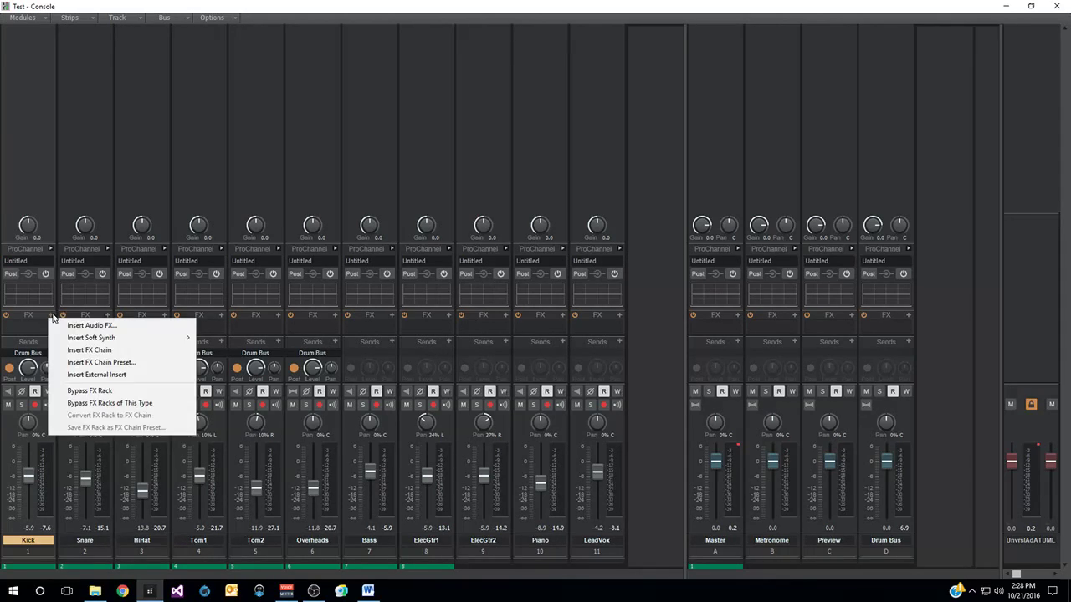
pyautogui.click(84, 325)
pyautogui.moveTo(128, 314)
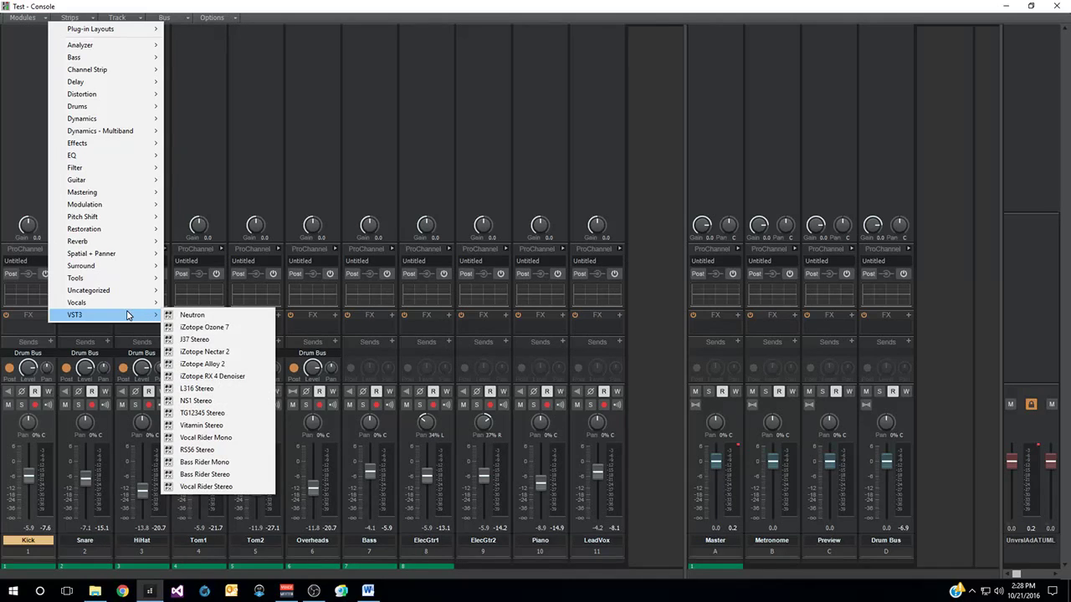
pyautogui.click(200, 315)
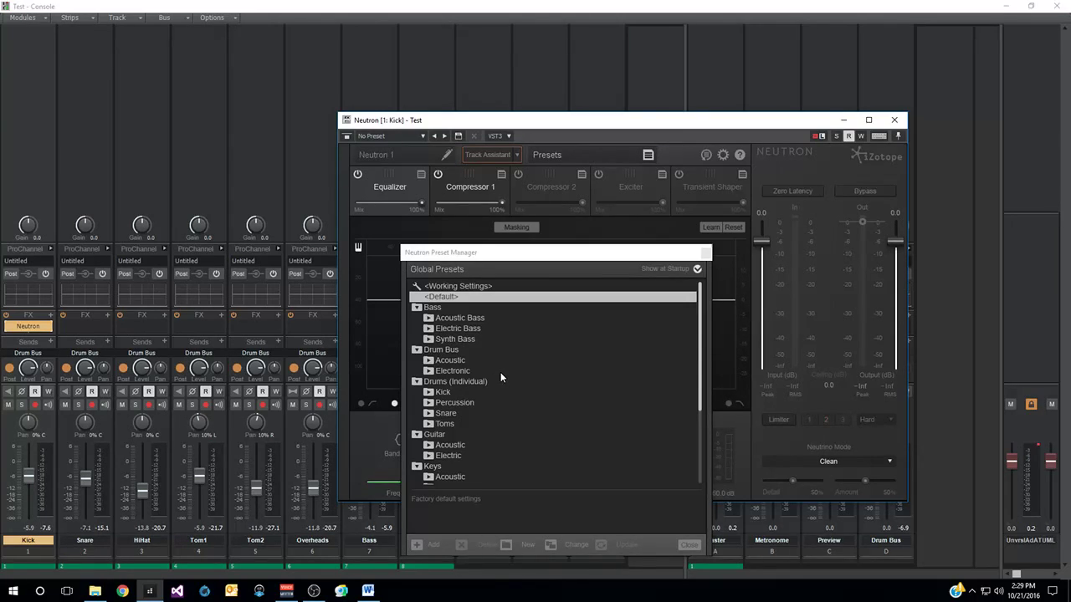
# Solo the Kick channel and load Neutron's Bass Drum Focus preset from the individual Kick drum presets
pyautogui.click(22, 405)
pyautogui.doubleClick(28, 327)
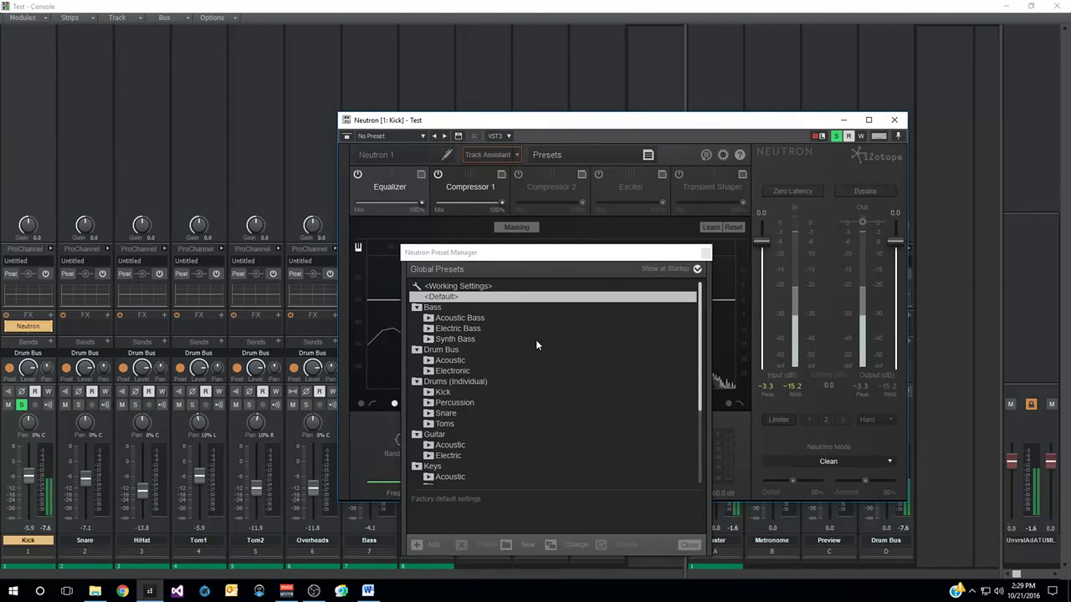
pyautogui.click(429, 391)
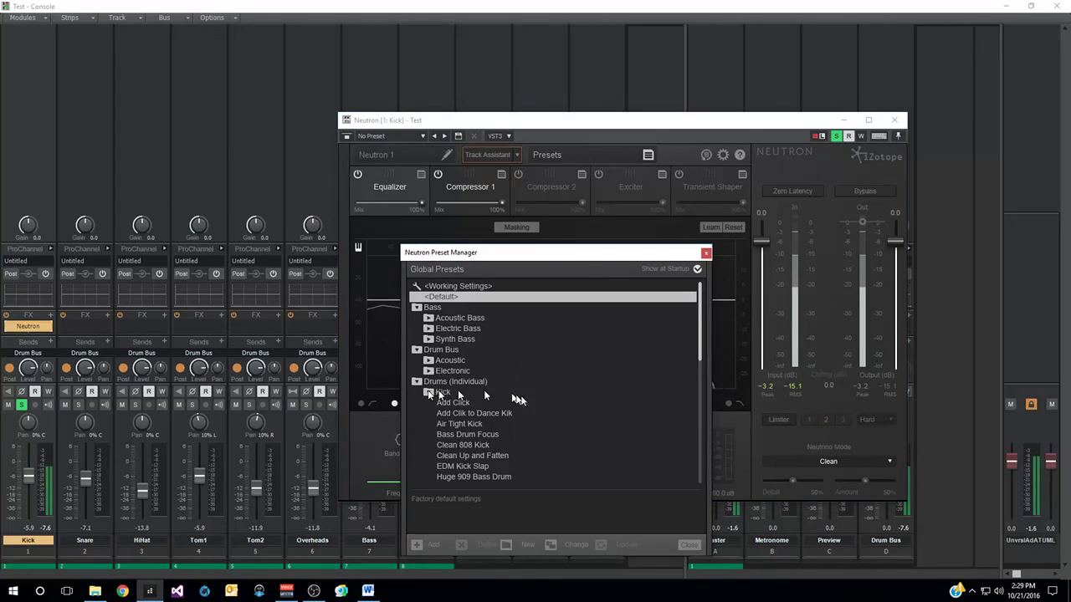
pyautogui.click(475, 436)
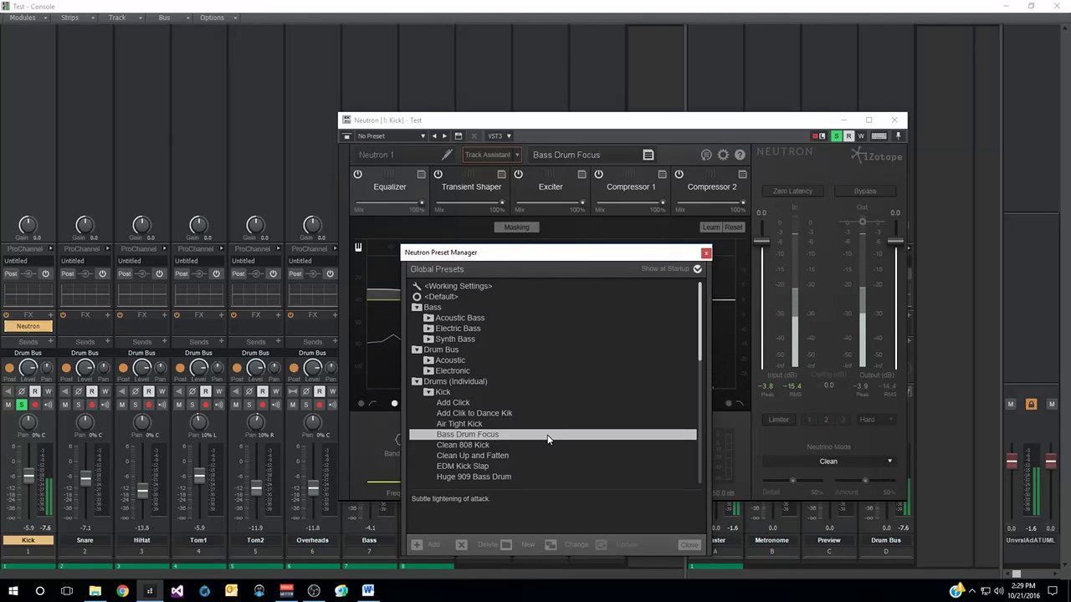
# Compare the Kick with Neutron bypassed and active, leave the effect on, and take the channel out of solo
pyautogui.click(12, 326)
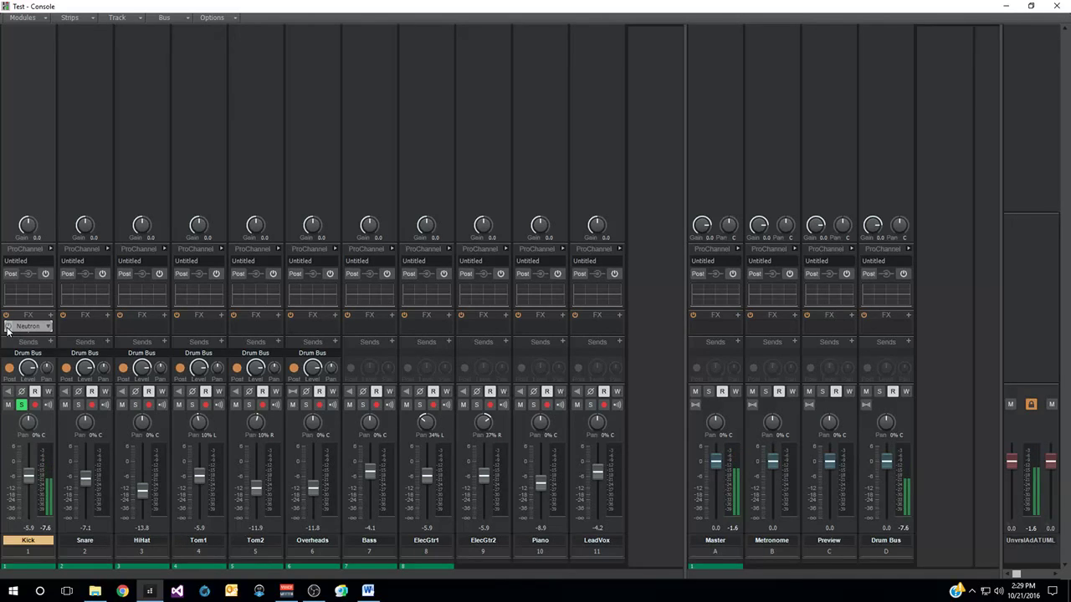
pyautogui.click(8, 328)
pyautogui.click(20, 405)
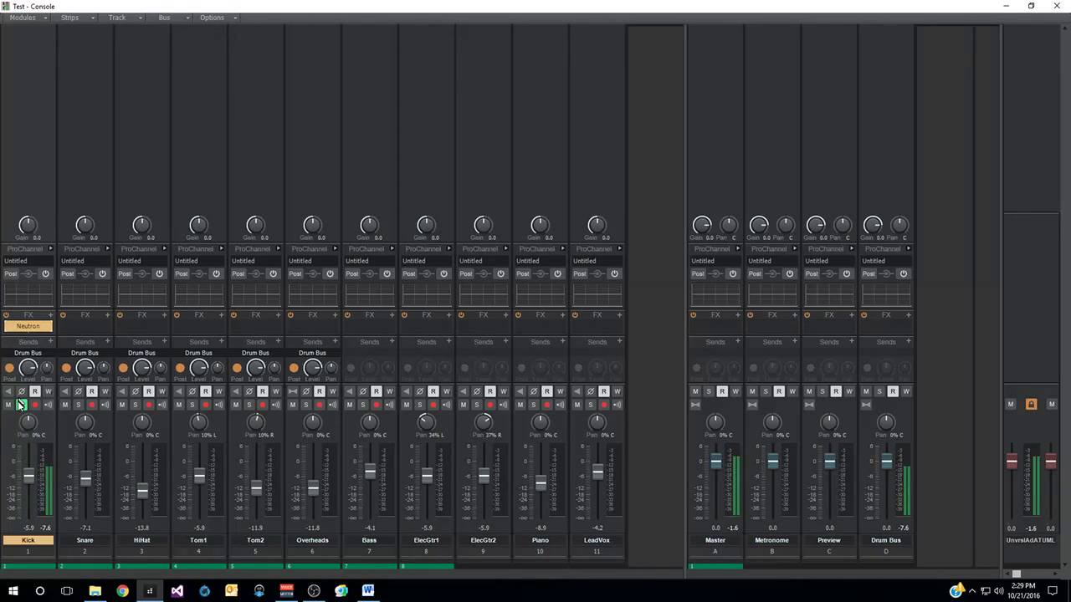
pyautogui.click(20, 405)
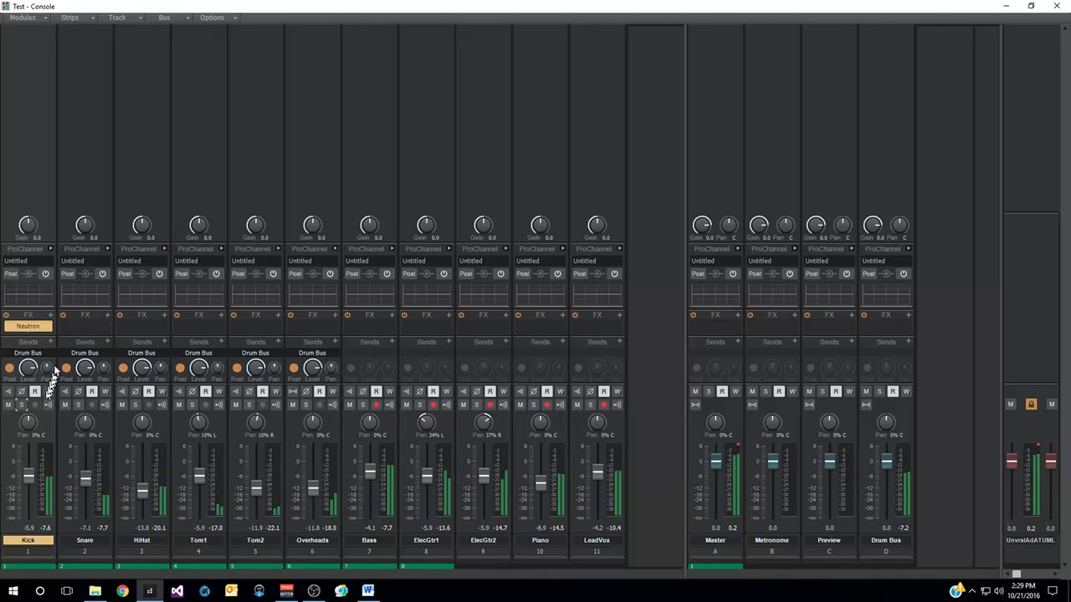
# Name the Kick channel's Neutron instance "Kick"
pyautogui.doubleClick(28, 326)
pyautogui.click(403, 154)
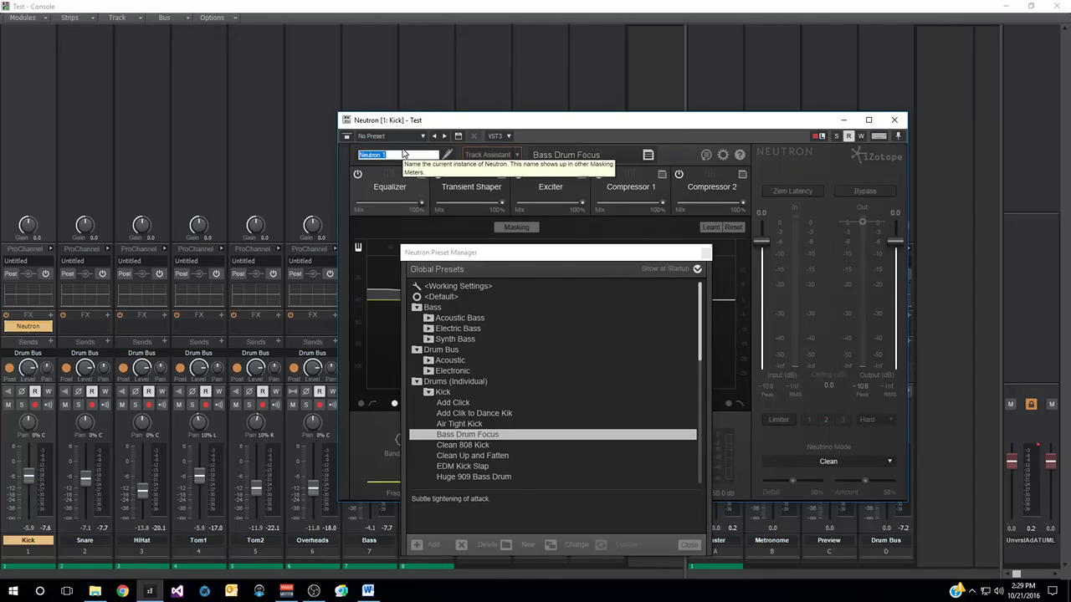
pyautogui.write('gg')
pyautogui.press('BackSpace')
pyautogui.press('BackSpace')
pyautogui.write('Kick')
pyautogui.press('Return')
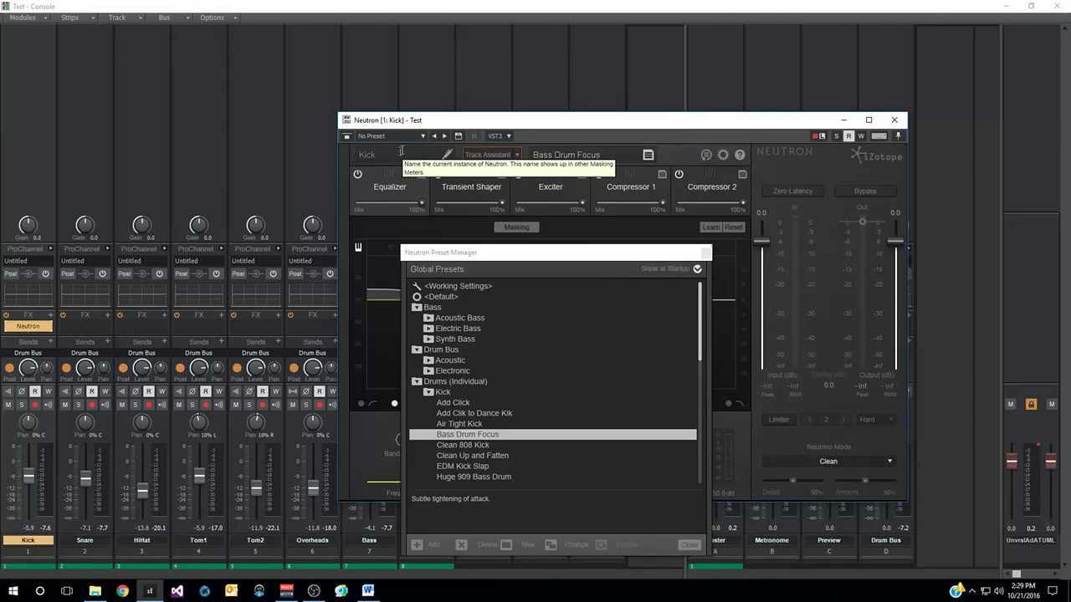
# Close the preset manager and the Kick channel's Neutron window
pyautogui.click(383, 156)
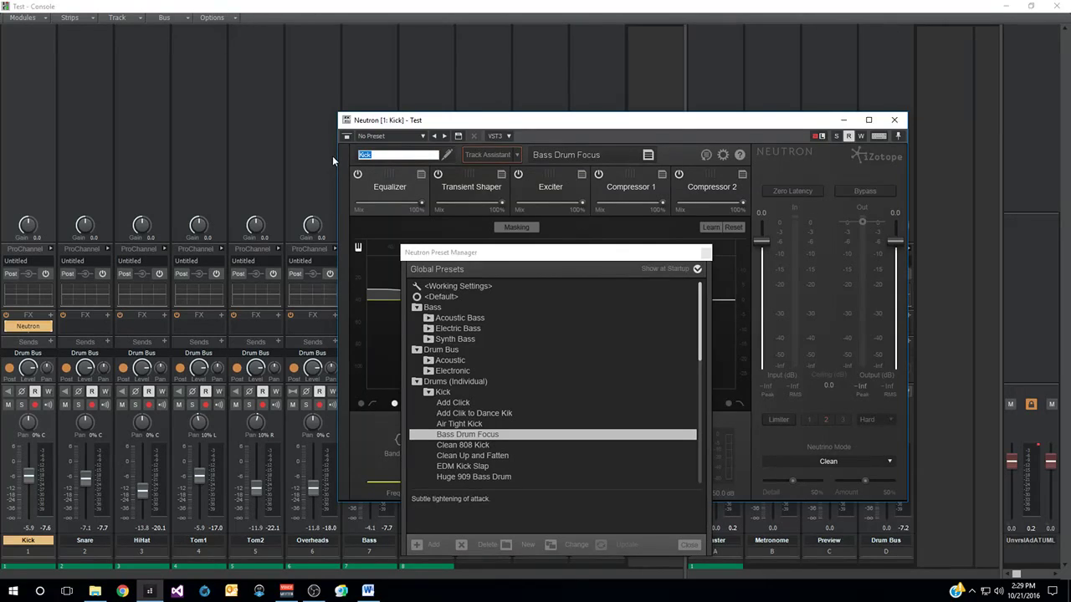
pyautogui.click(570, 307)
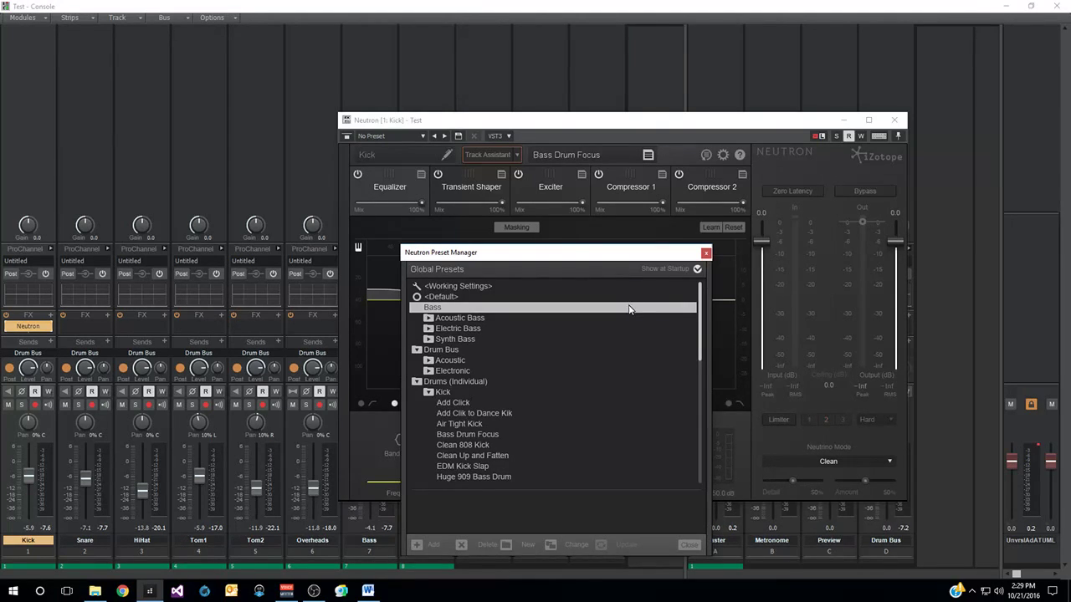
pyautogui.click(705, 254)
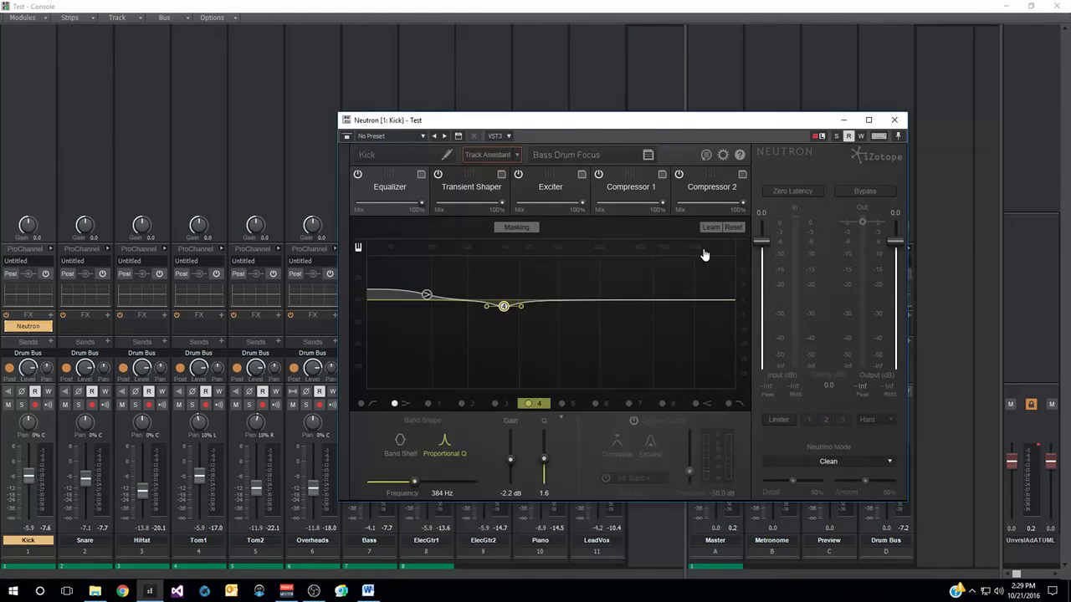
pyautogui.click(893, 119)
# Copy Neutron from the Kick channel to the Snare channel and name the new instance "Snare"
pyautogui.moveTo(28, 325); pyautogui.dragTo(92, 345)
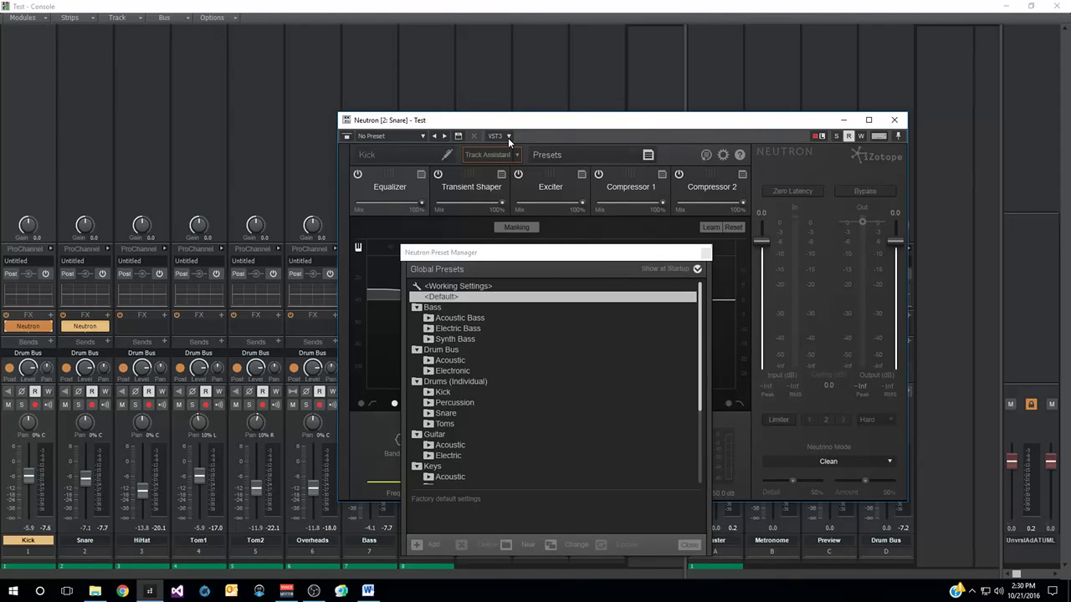
pyautogui.click(706, 253)
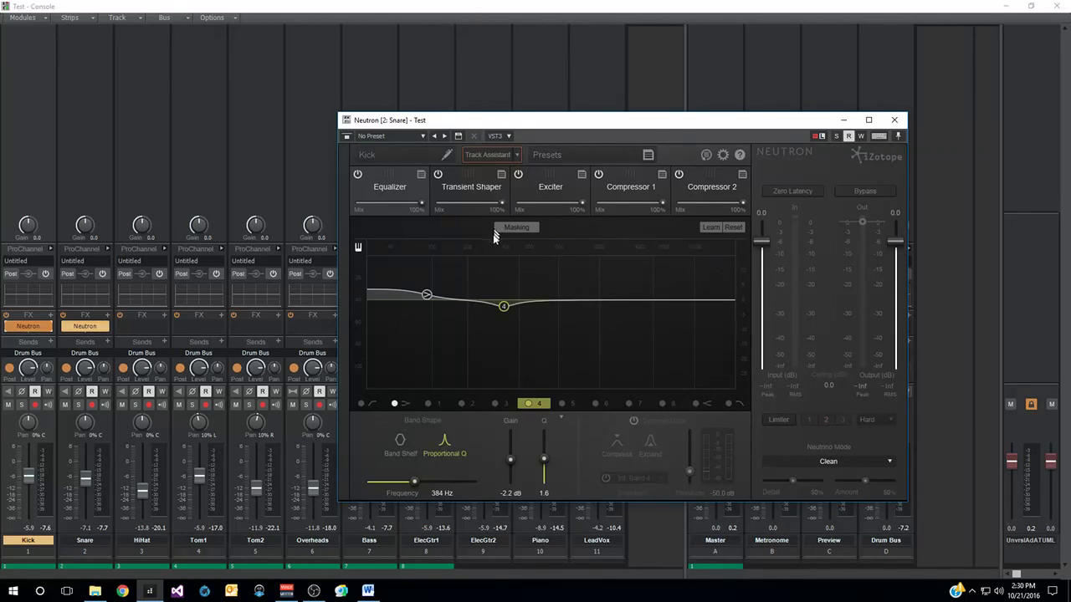
pyautogui.click(402, 153)
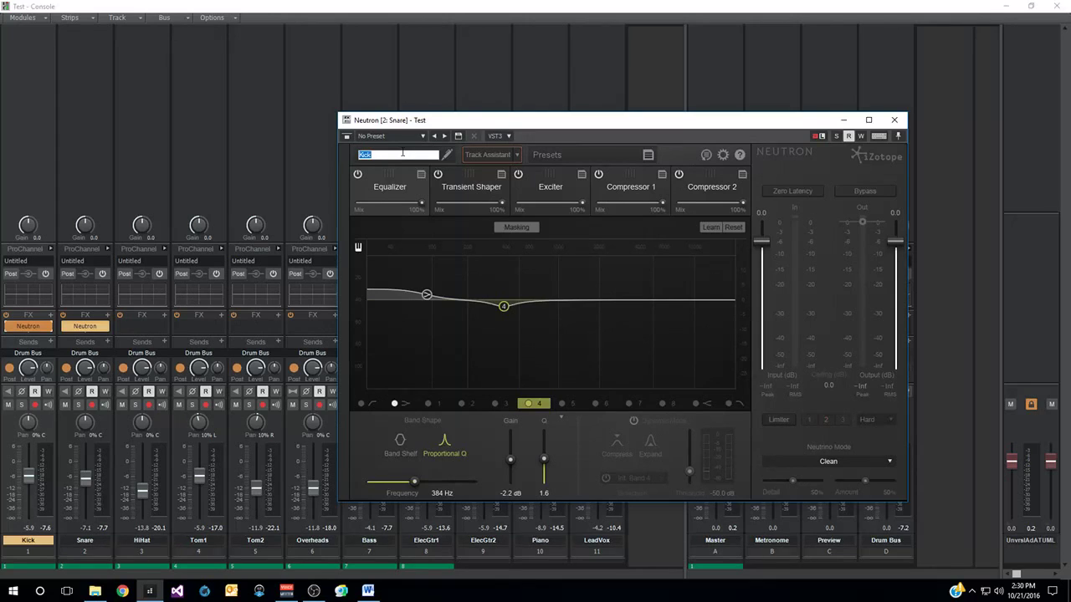
pyautogui.write('Snare')
pyautogui.press('Return')
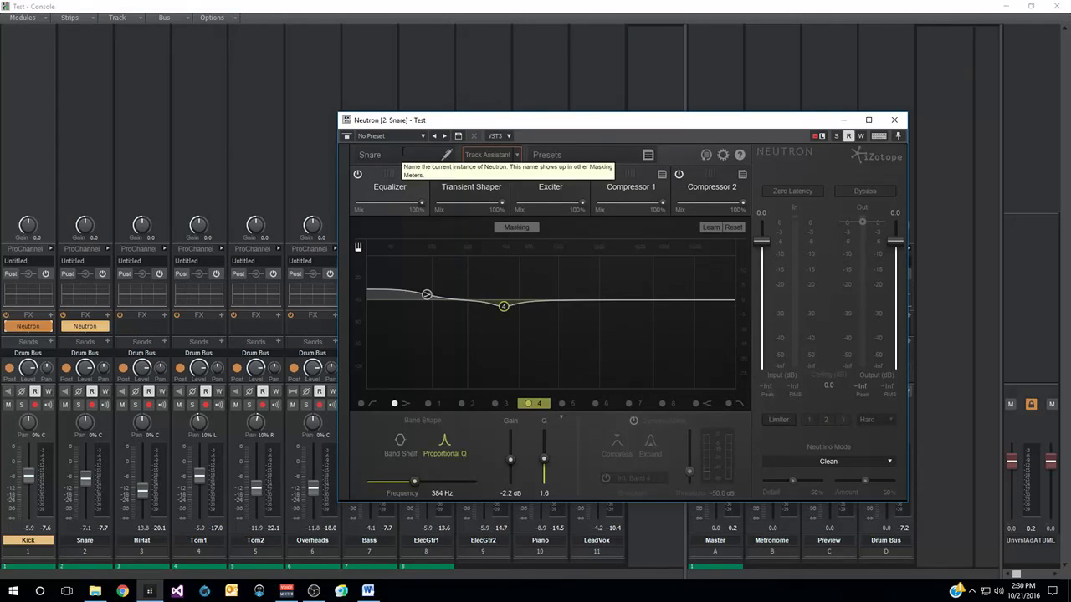
# Solo the Snare channel and load Neutron's Ear Splitter preset from the Snare presets
pyautogui.click(79, 406)
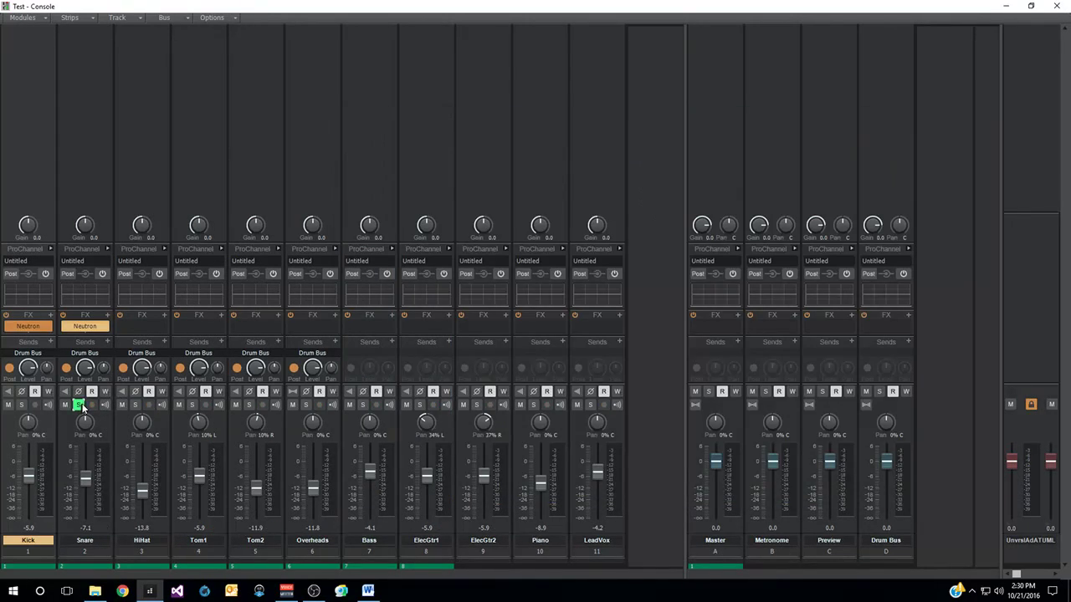
pyautogui.doubleClick(85, 327)
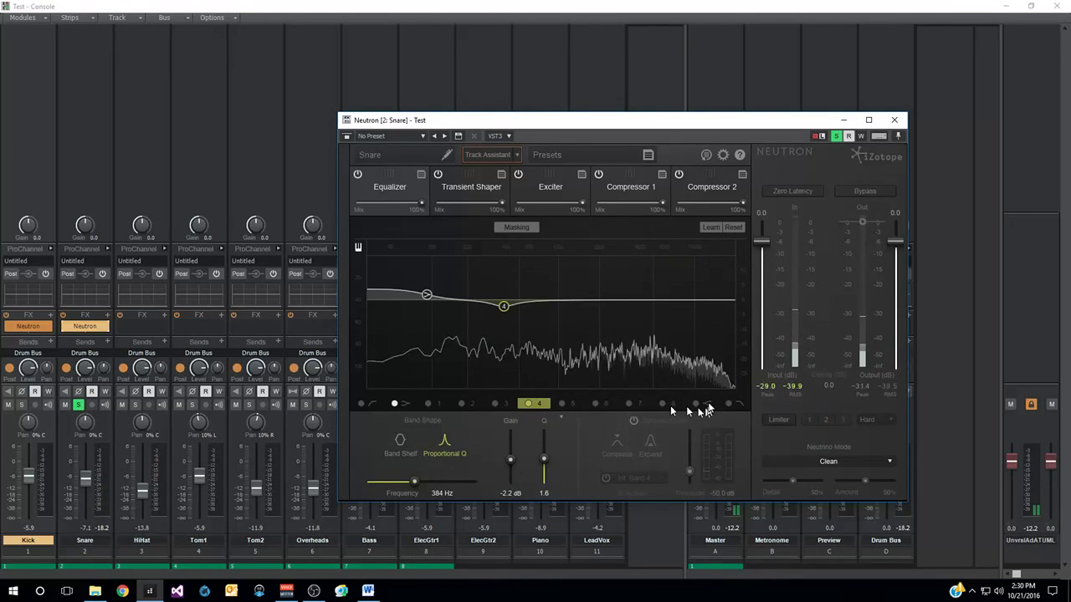
pyautogui.click(546, 154)
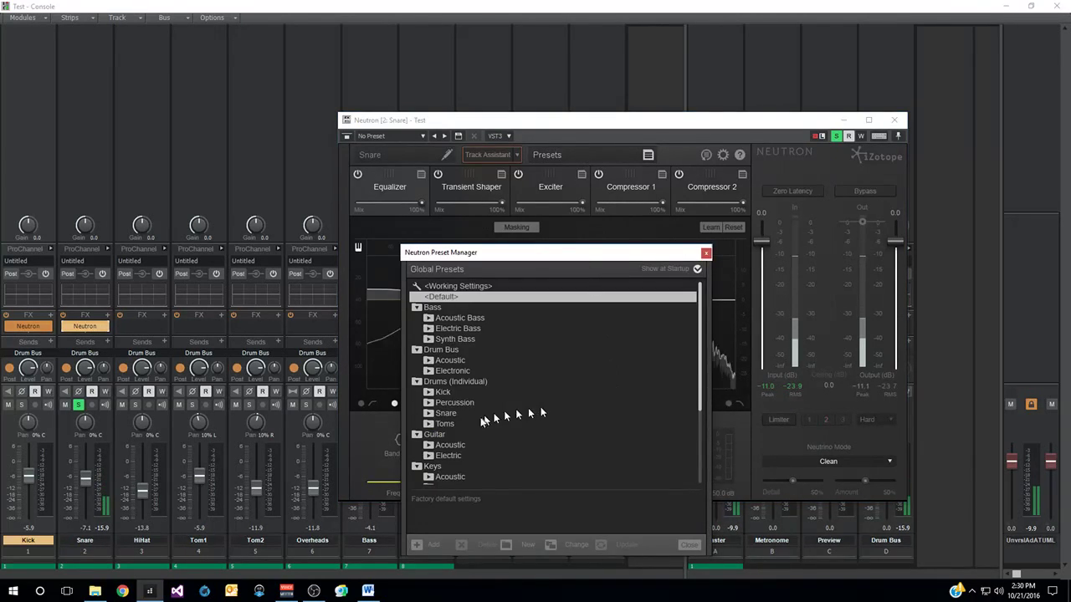
pyautogui.doubleClick(447, 414)
pyautogui.scroll(-2, 553, 431)
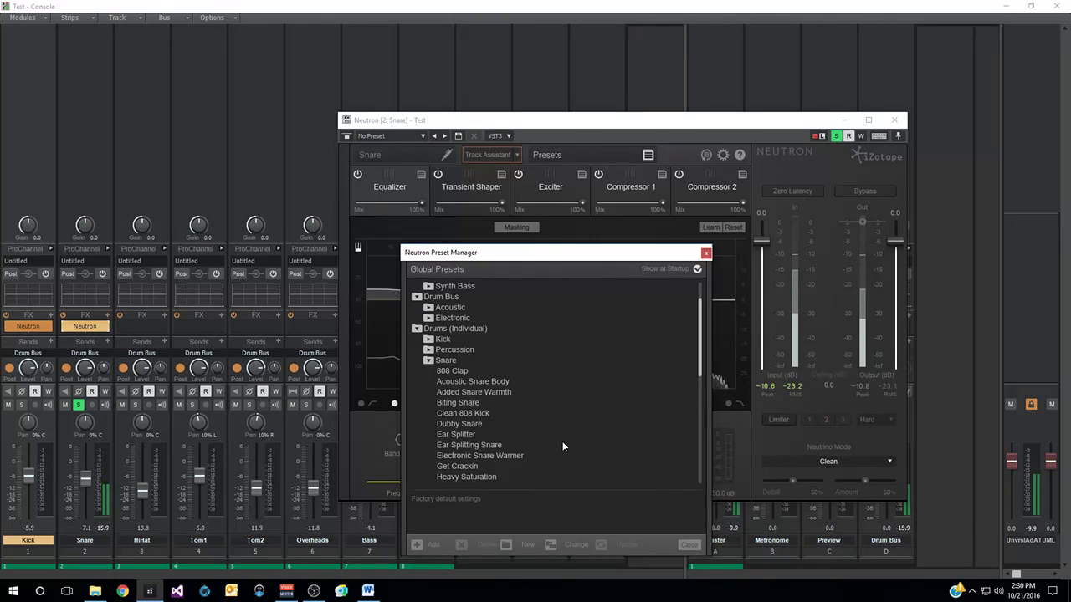
pyautogui.click(485, 435)
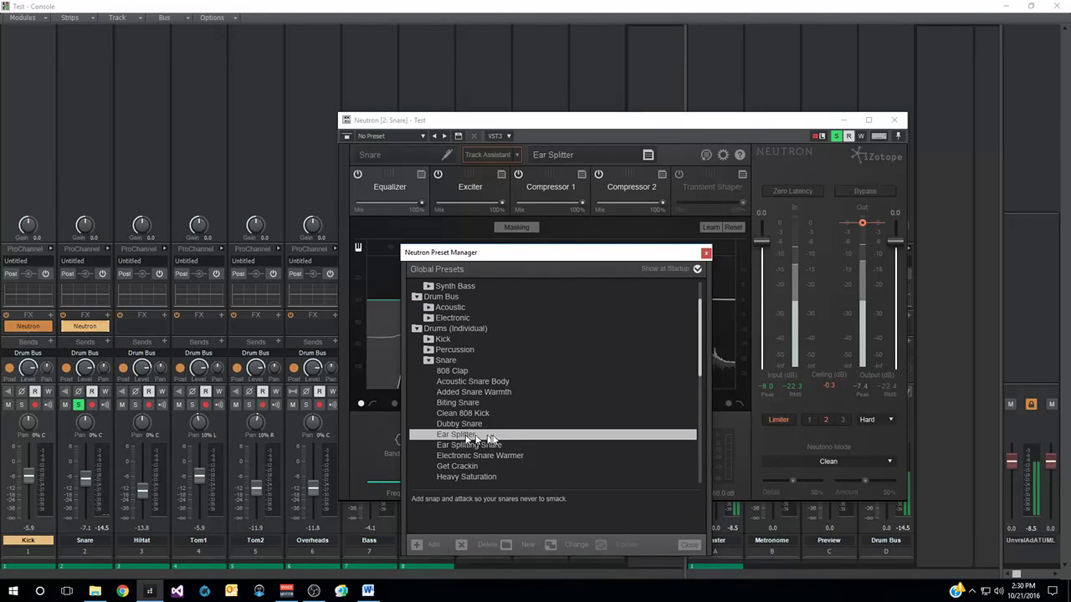
pyautogui.click(705, 253)
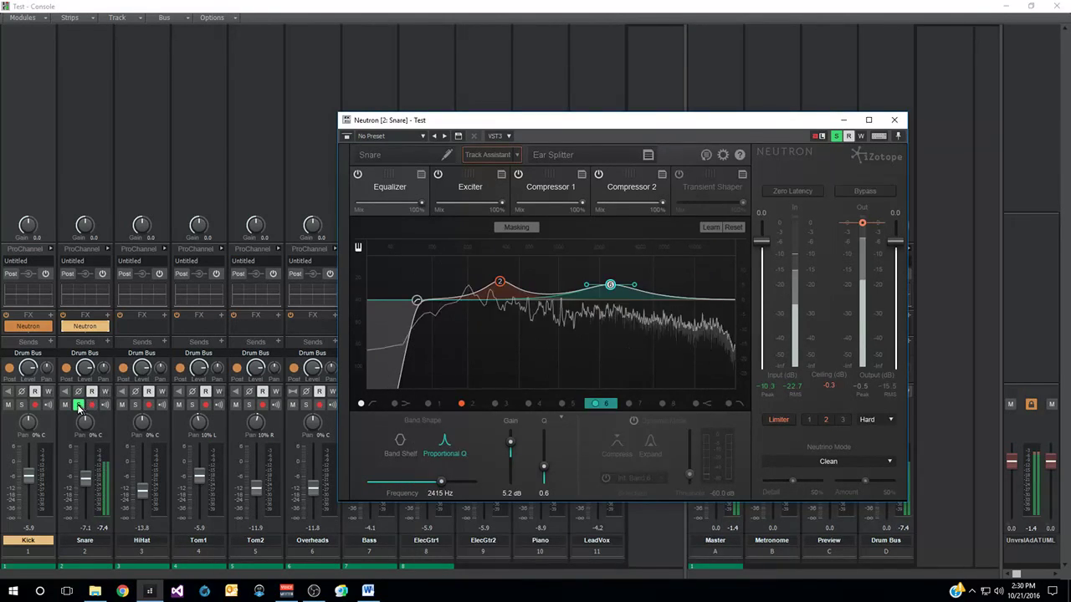
# Compare the Snare with Neutron bypassed and active, unsolo the channel with the effect on, and stop playback
pyautogui.click(64, 327)
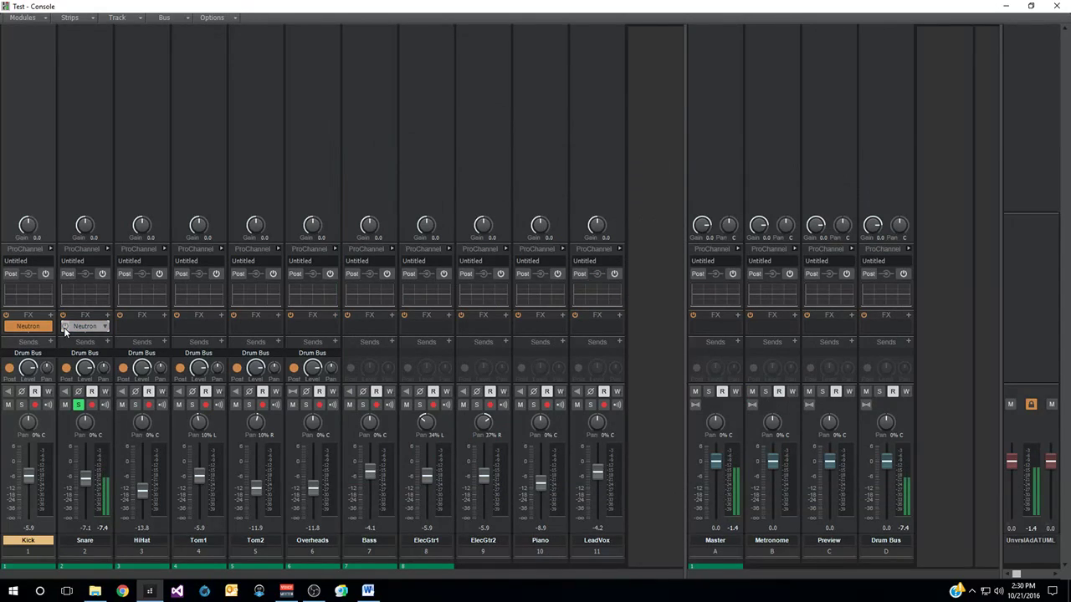
pyautogui.click(64, 327)
pyautogui.click(79, 404)
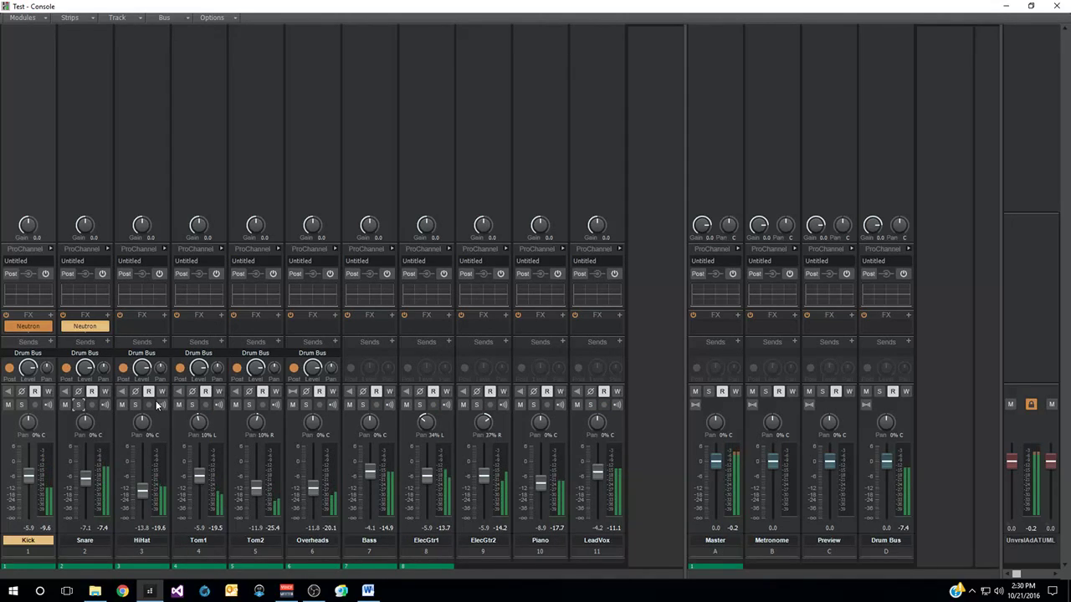
pyautogui.press('space')
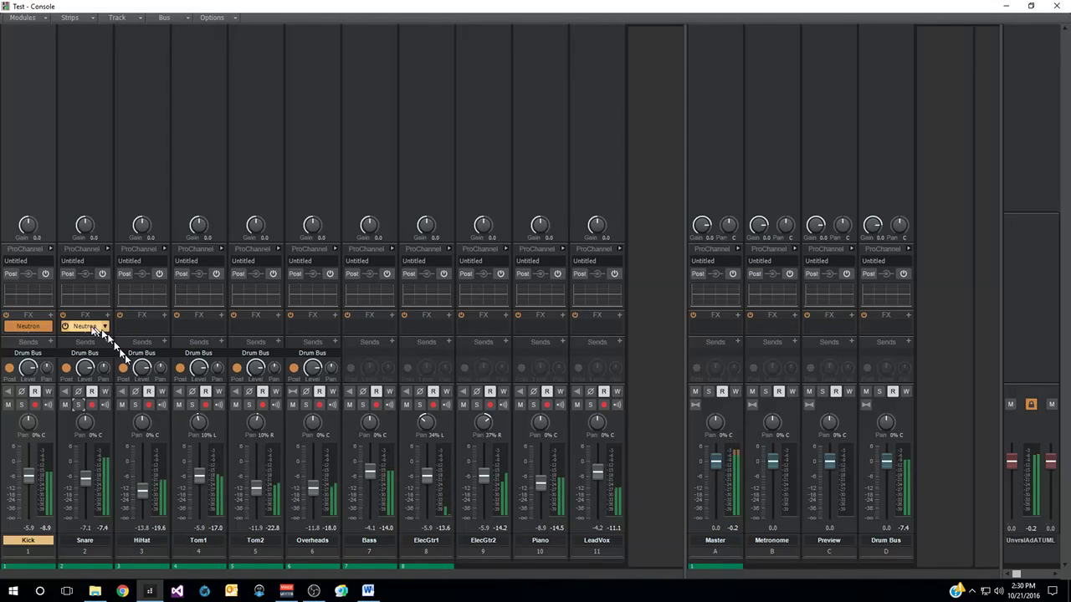
# Copy Neutron from the Snare channel to the HiHat channel and name the new instance "HiHat"
pyautogui.moveTo(93, 329); pyautogui.dragTo(128, 330)
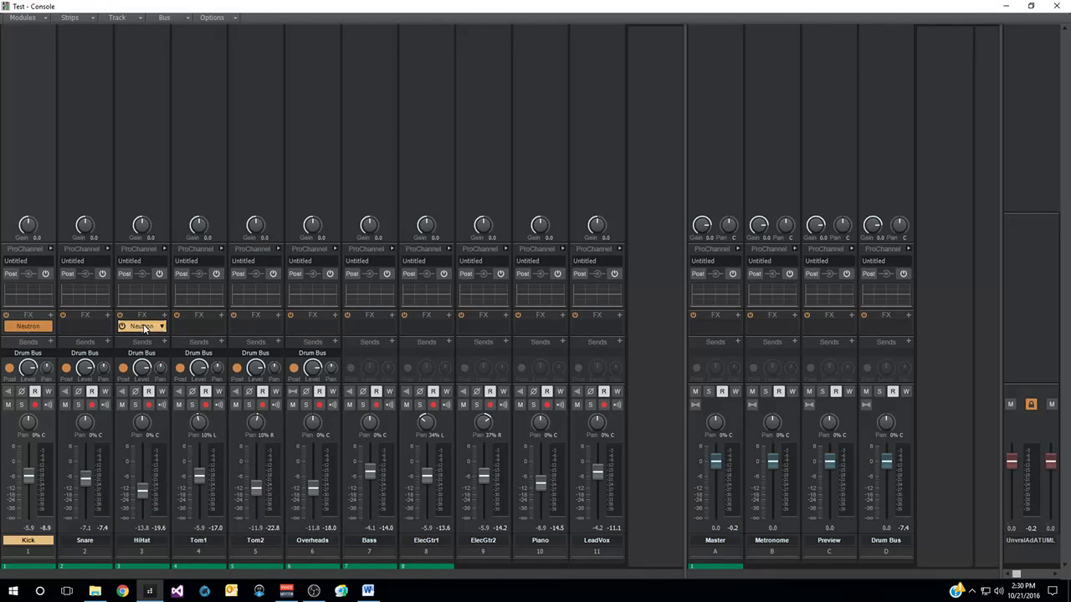
pyautogui.moveTo(144, 329)
pyautogui.mouseDown()
pyautogui.moveTo(83, 324)
pyautogui.moveTo(139, 327)
pyautogui.mouseUp()
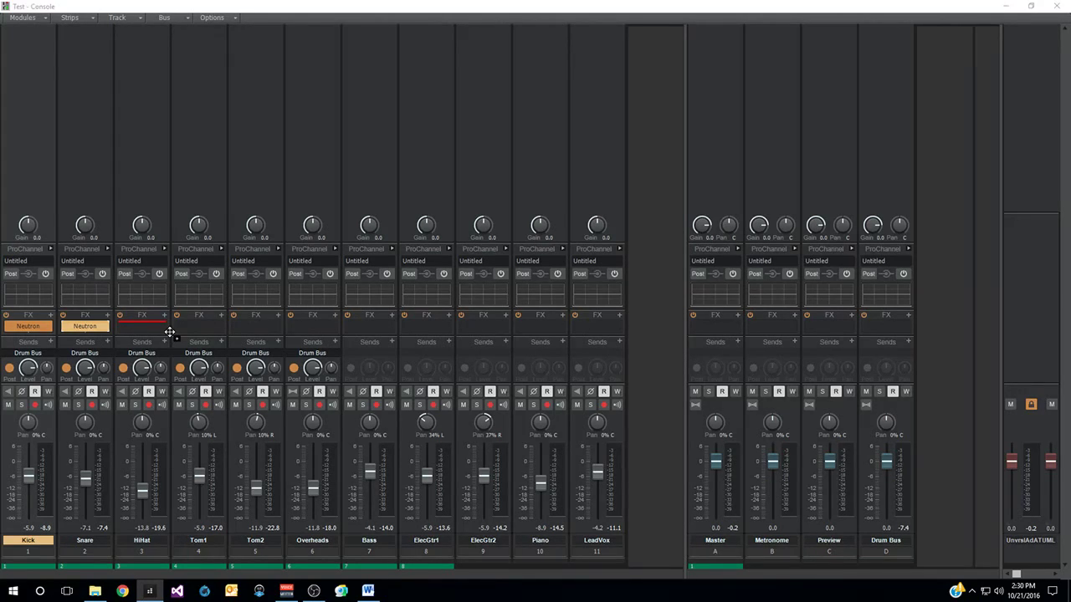
pyautogui.click(399, 156)
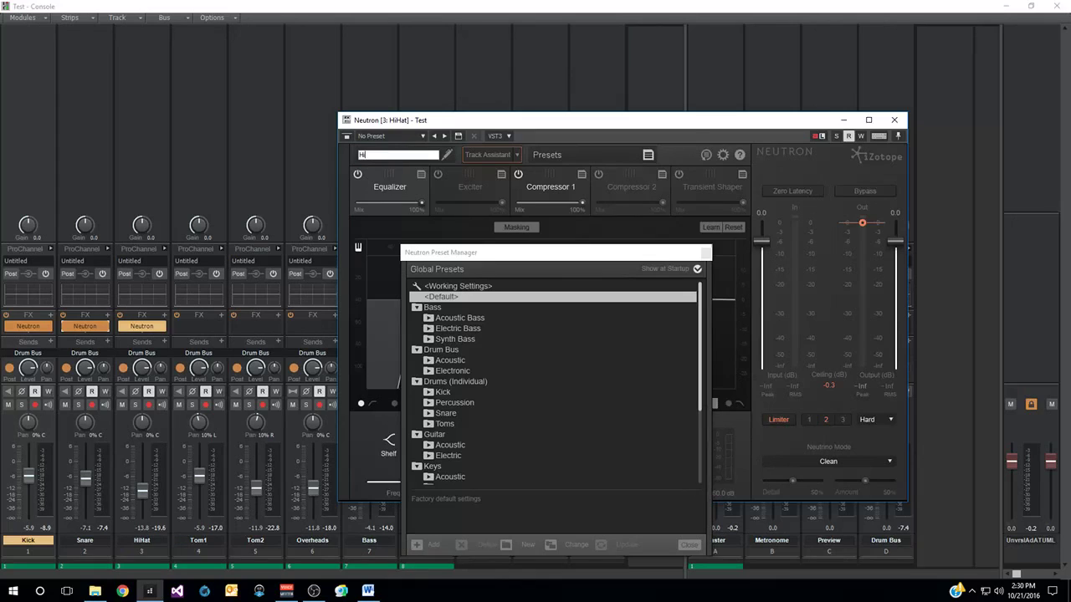
pyautogui.press('Return')
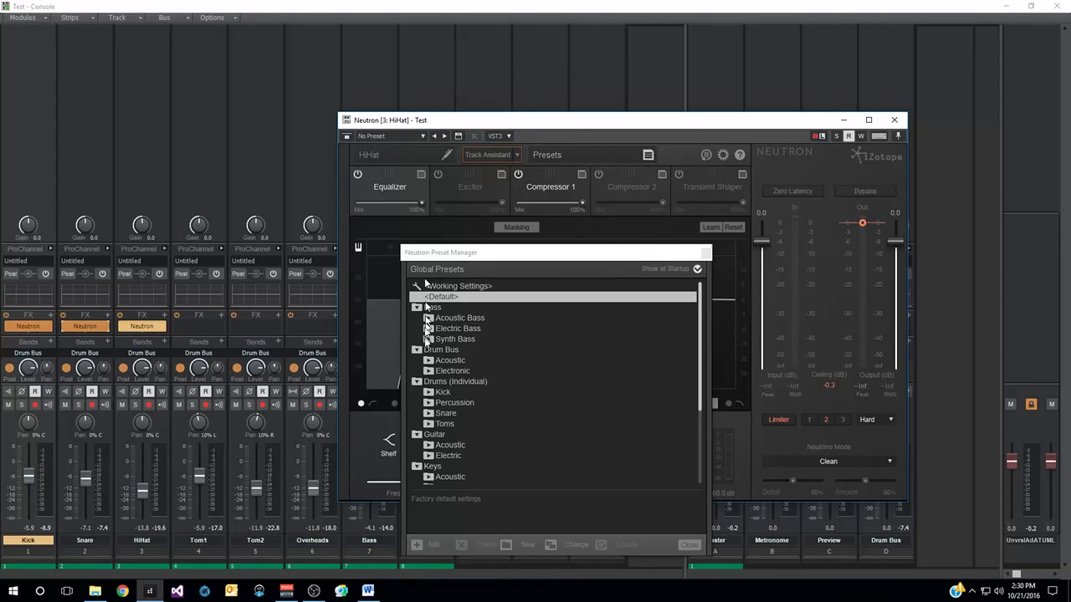
# Load the Hi-Hat Processing preset from Neutron's Percussion presets and play the HiHat channel in solo
pyautogui.click(429, 402)
pyautogui.click(493, 455)
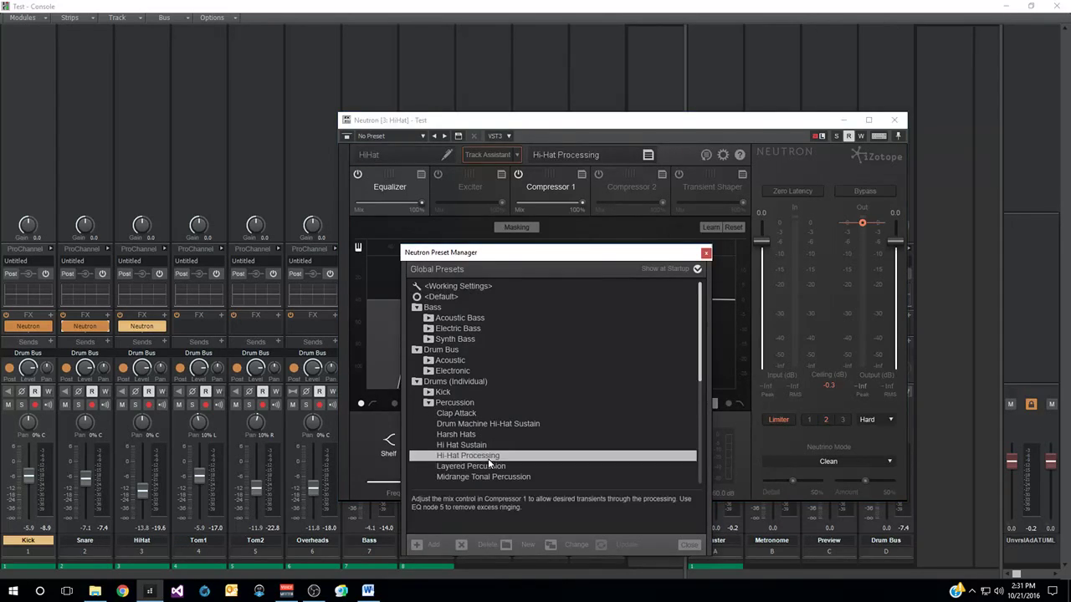
pyautogui.click(136, 406)
pyautogui.press('space')
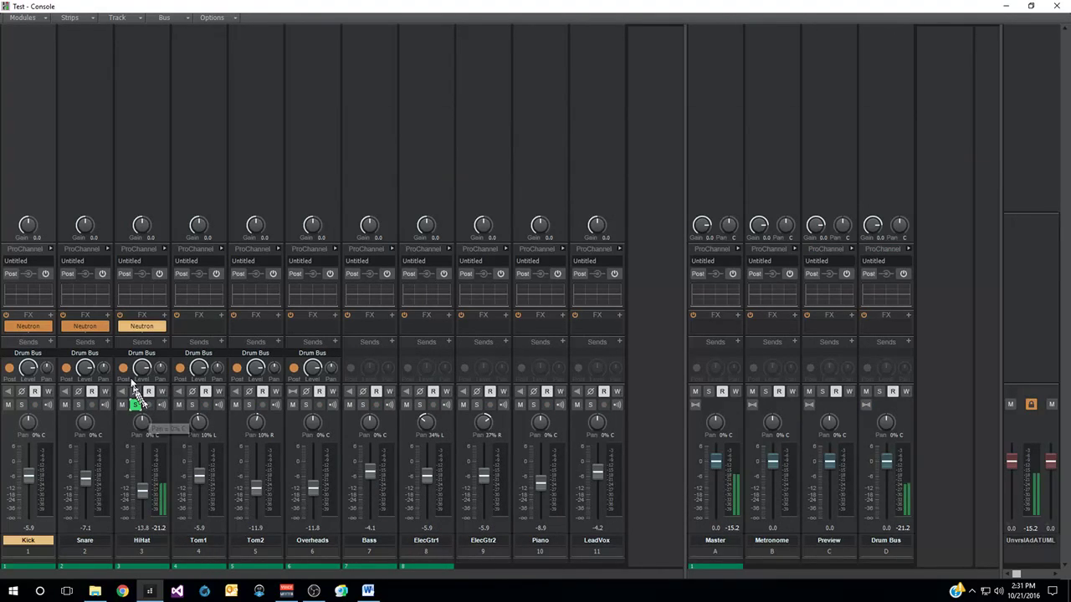
# Compare the HiHat with Neutron bypassed and active, and unsolo the channel
pyautogui.click(122, 326)
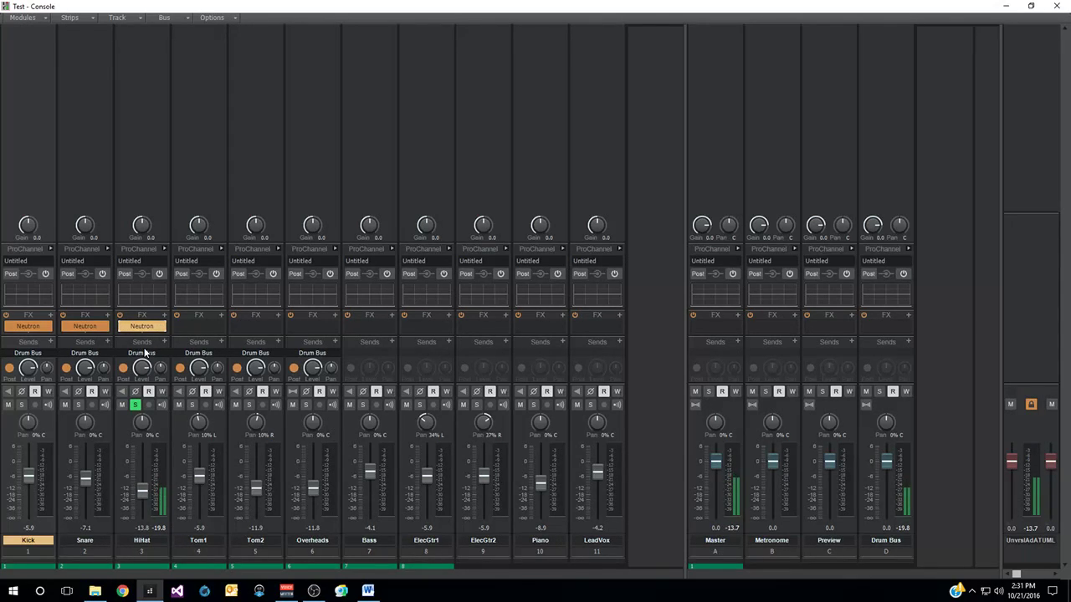
pyautogui.click(135, 405)
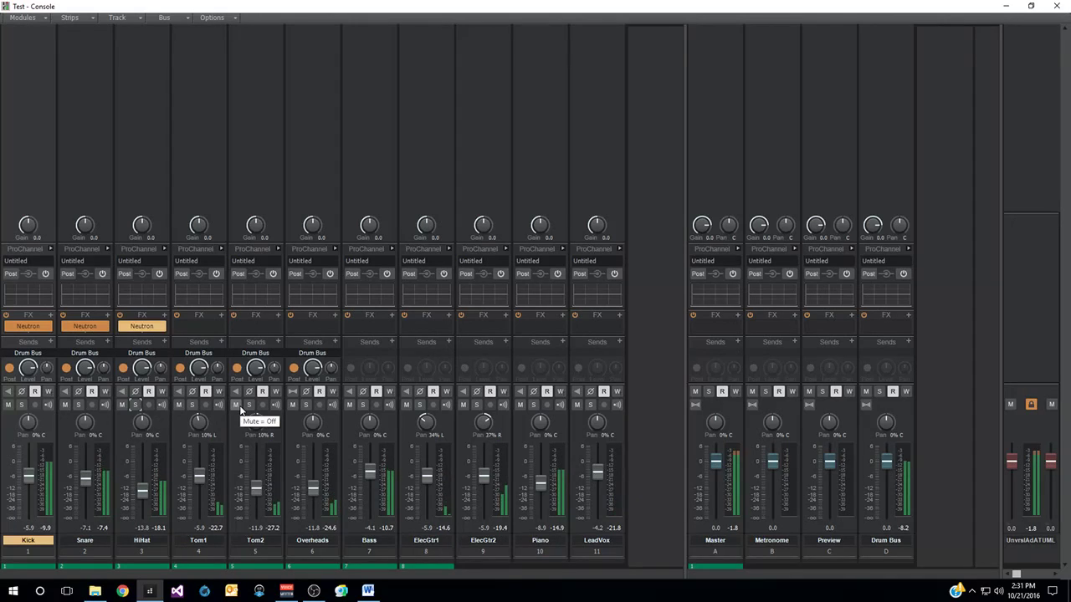
# Copy Neutron from the HiHat channel to the Tom1 channel and name the new instance "Tom1"
pyautogui.moveTo(143, 326); pyautogui.dragTo(197, 318)
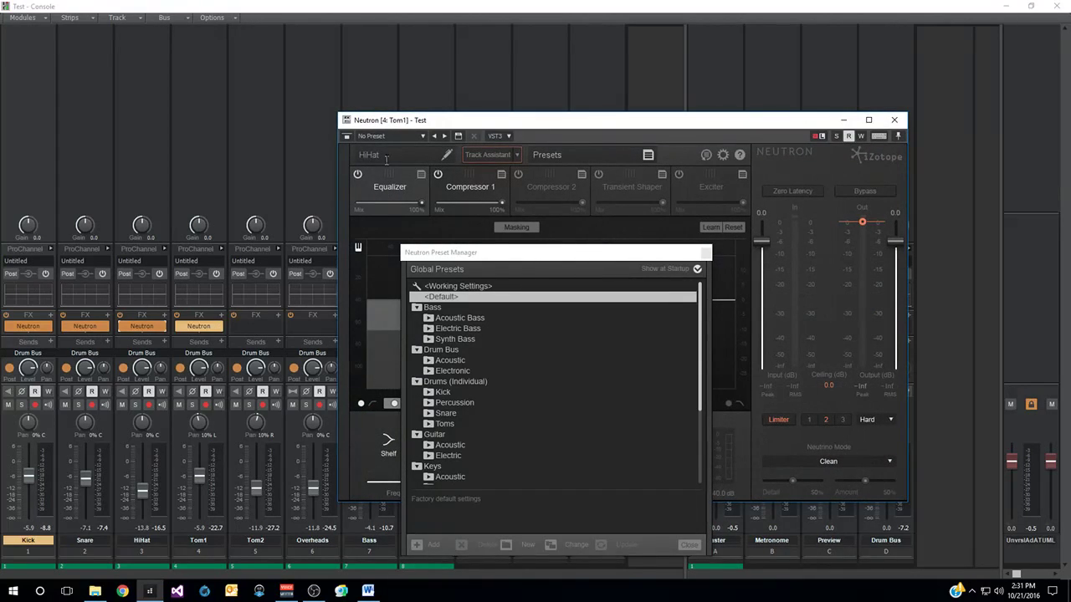
pyautogui.click(390, 154)
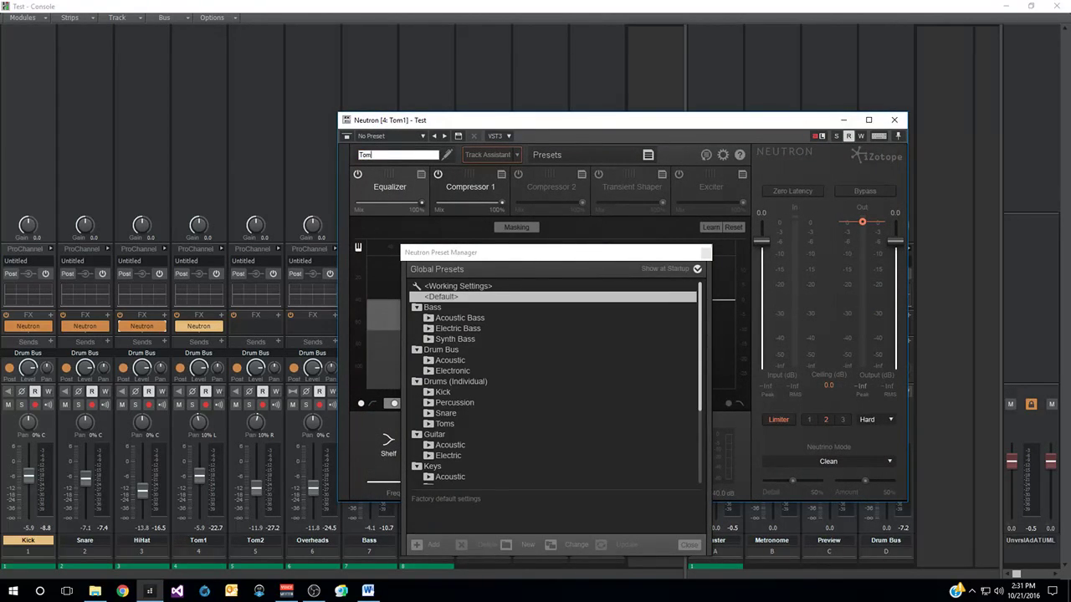
pyautogui.write('Tom1')
pyautogui.press('Return')
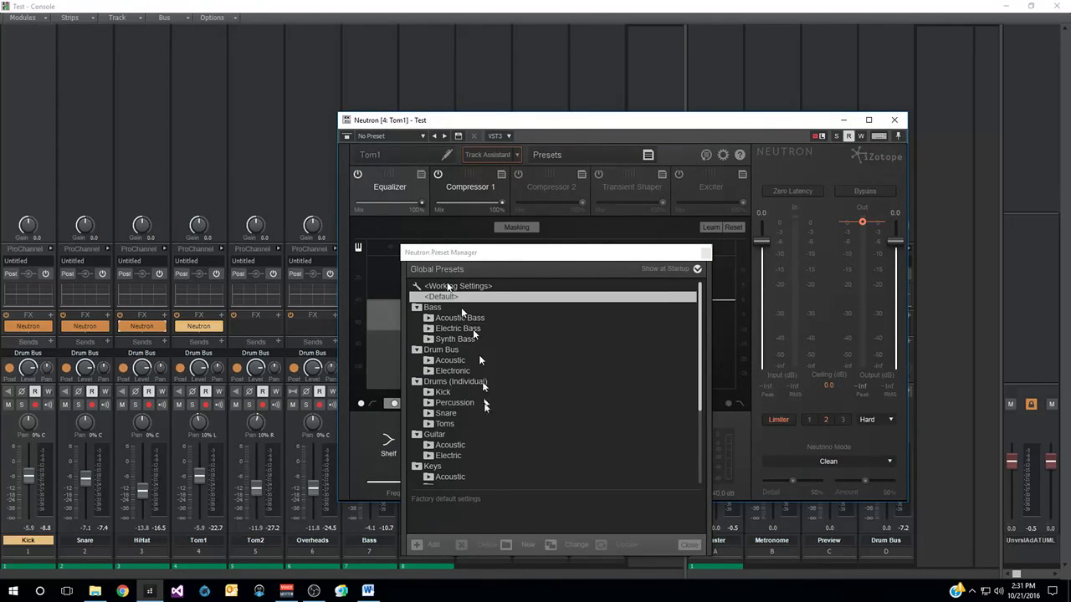
# Load the Bring Out the Toms preset from Neutron's Toms presets for Tom1 and close the plug-in window
pyautogui.click(429, 425)
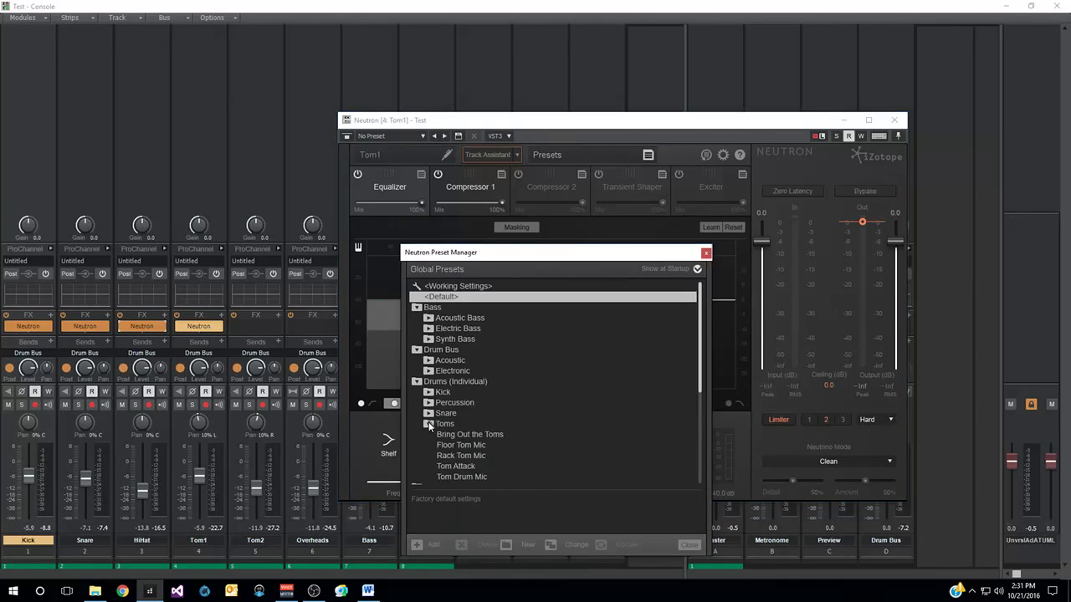
pyautogui.click(455, 433)
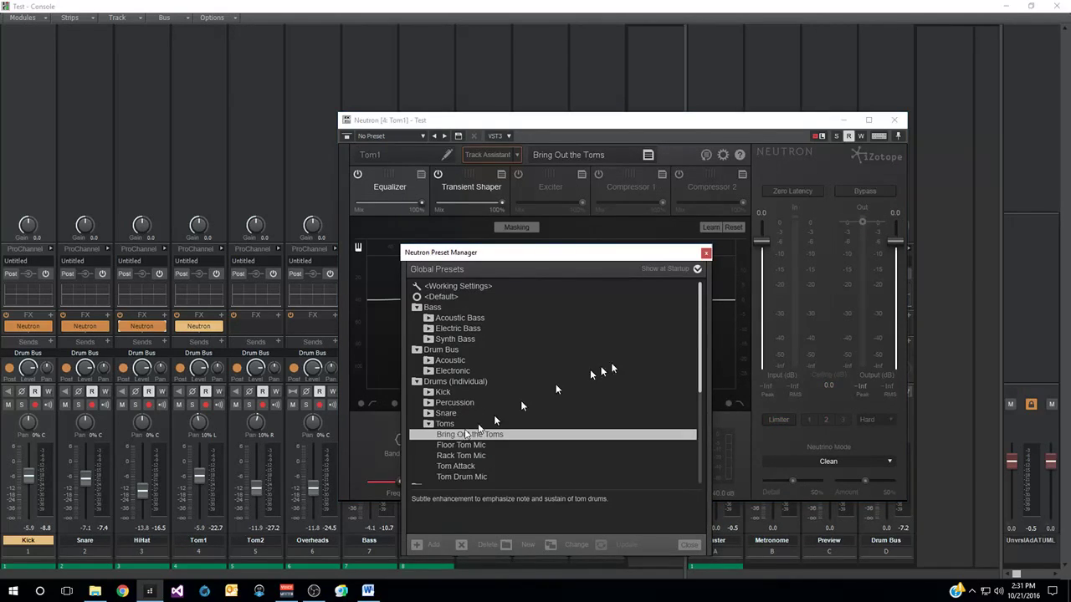
pyautogui.click(706, 252)
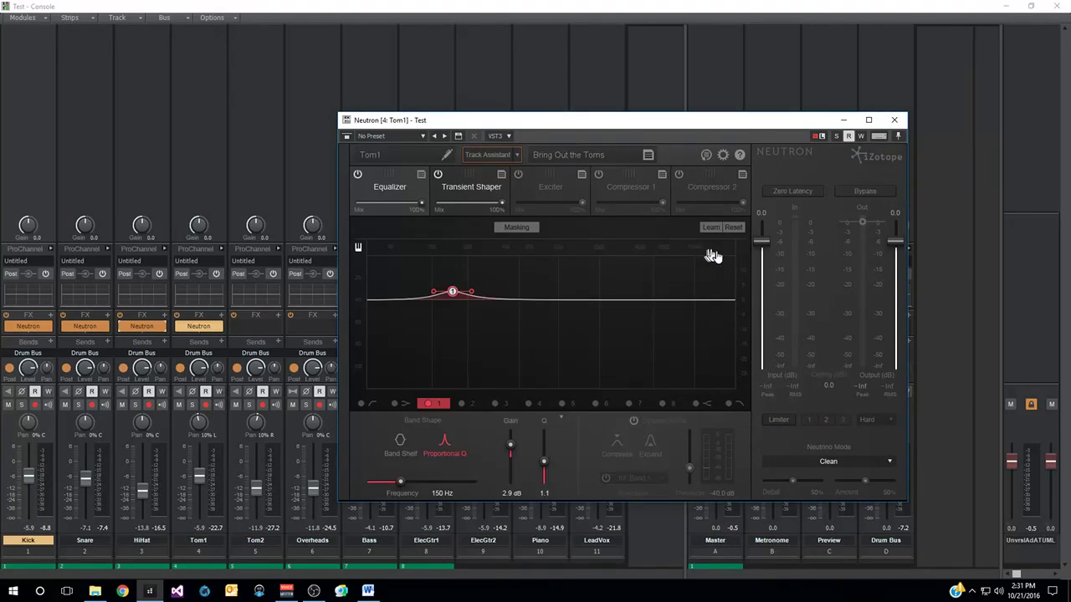
pyautogui.click(893, 120)
# Uncover the track timeline, move the playhead to measure 13 just before the tom hits, and bring the console back to full size
pyautogui.doubleClick(661, 7)
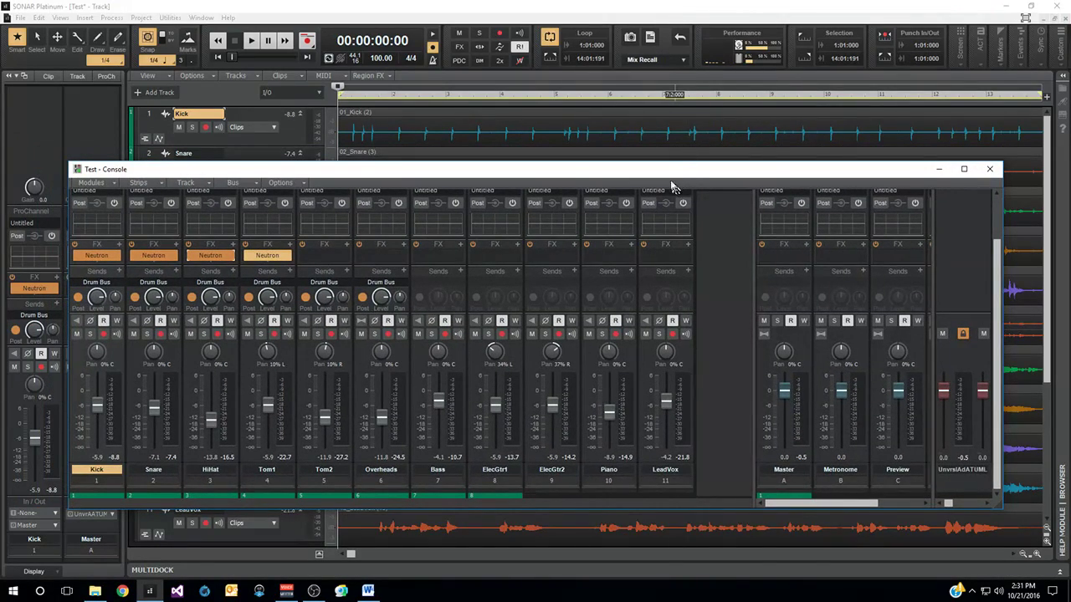
pyautogui.moveTo(666, 177); pyautogui.dragTo(691, 364)
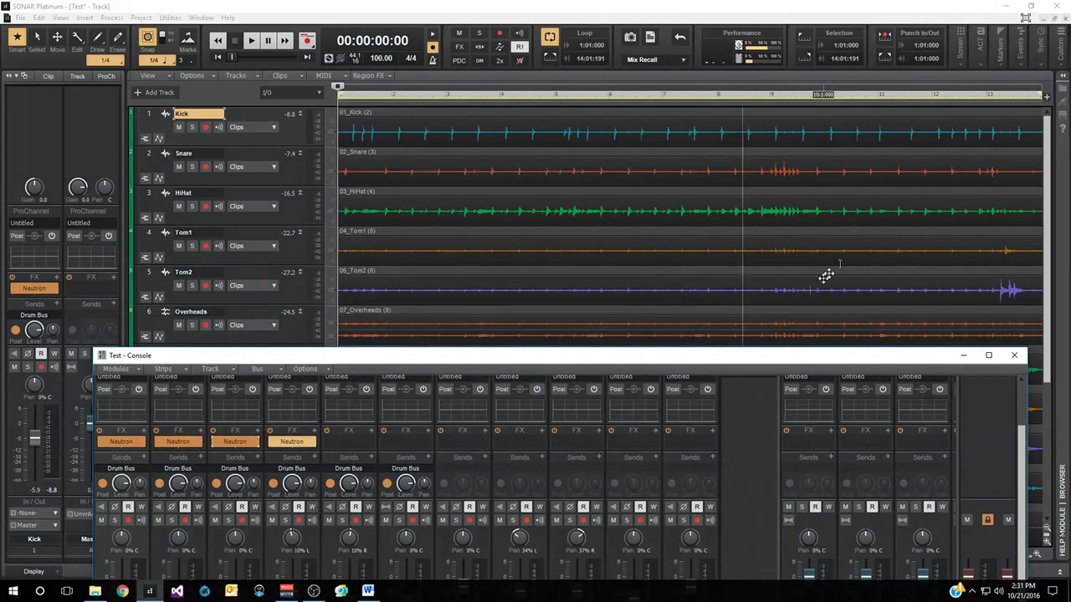
pyautogui.click(987, 79)
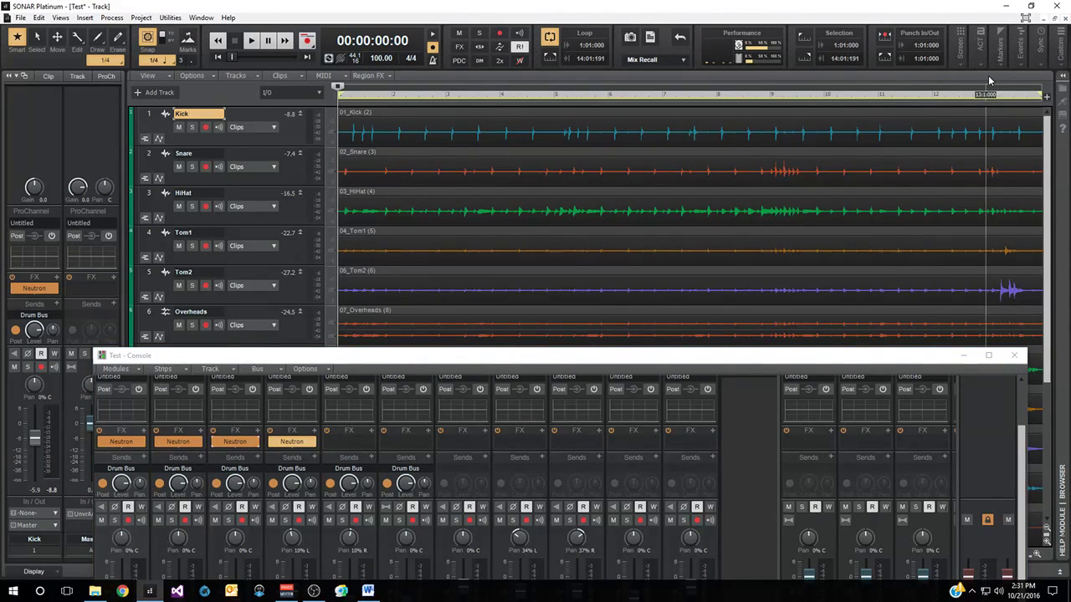
pyautogui.click(989, 95)
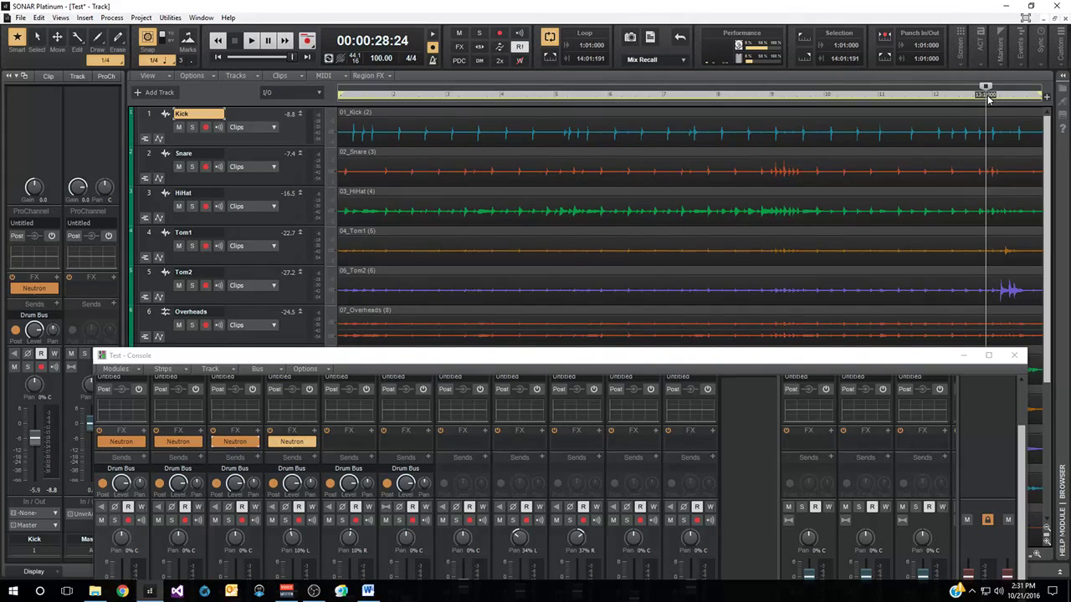
pyautogui.moveTo(562, 358); pyautogui.dragTo(561, 299)
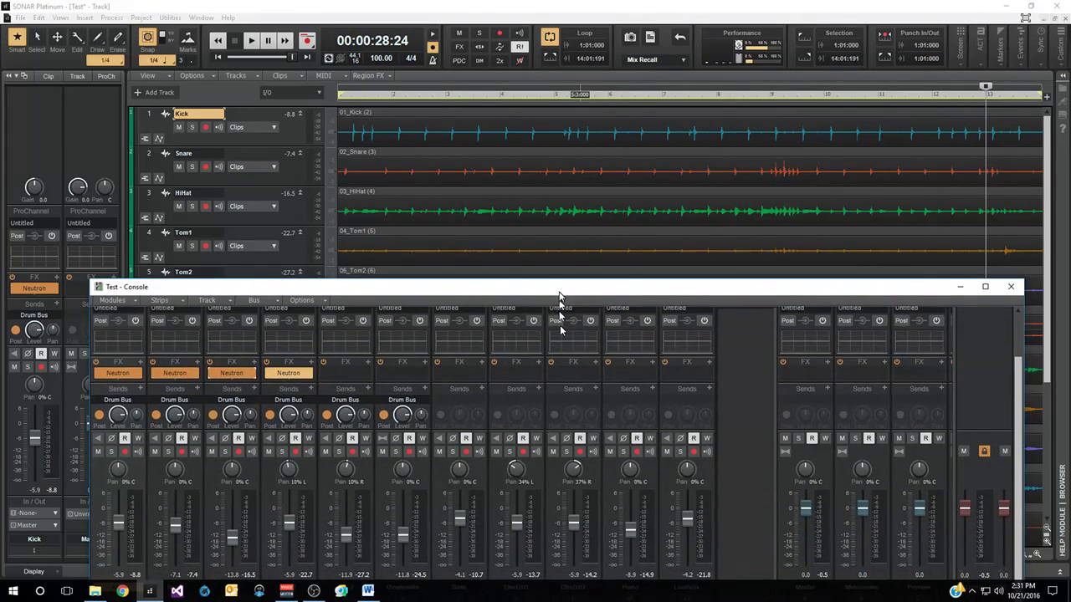
pyautogui.doubleClick(562, 299)
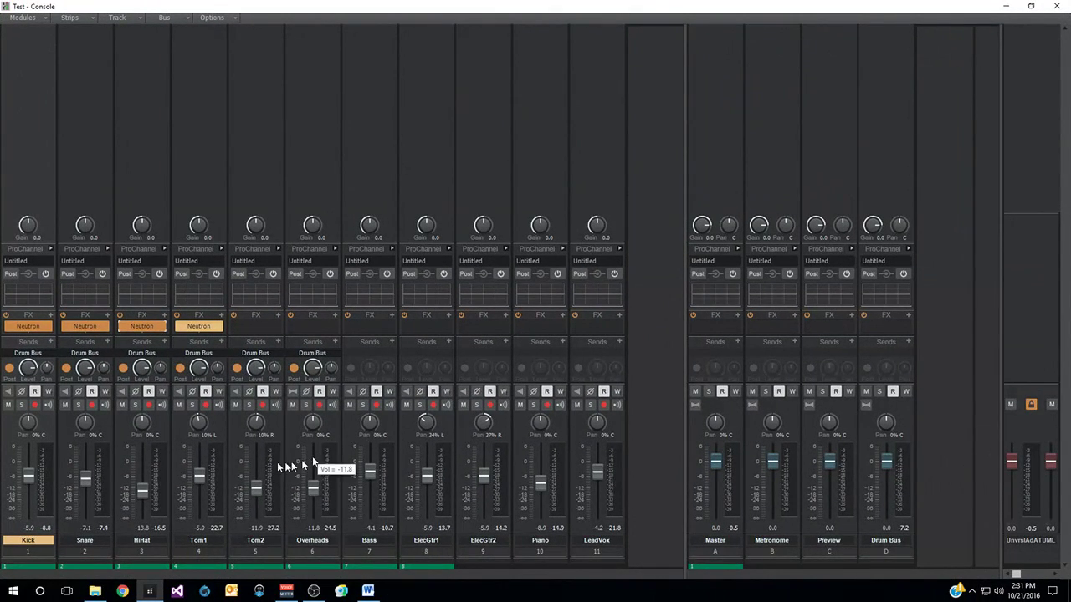
# Play Tom1 in solo, compare it with Neutron bypassed and active, and unsolo the channel
pyautogui.click(192, 405)
pyautogui.press('space')
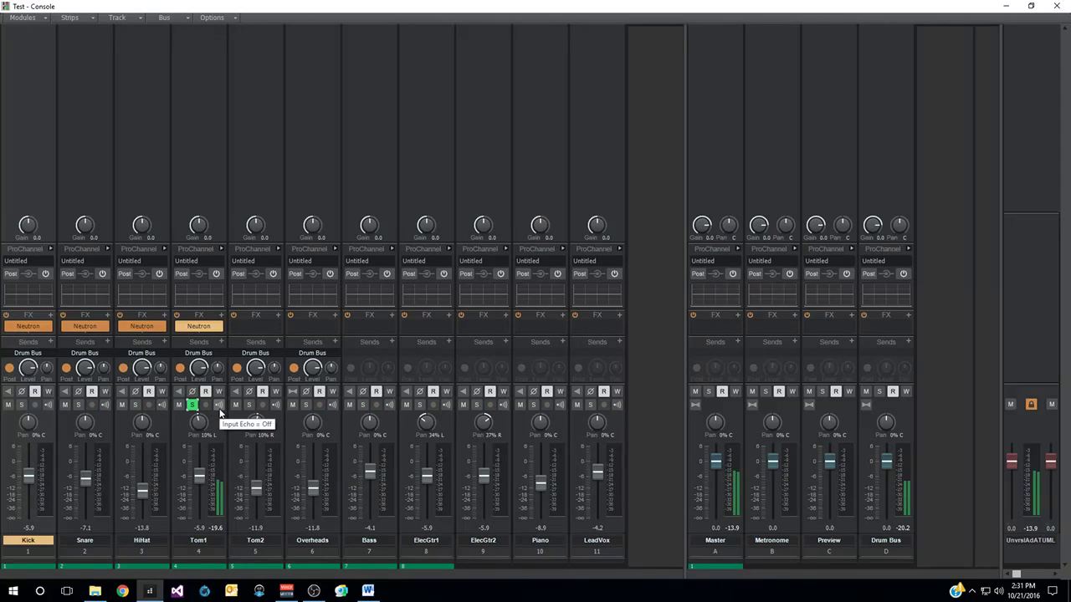
pyautogui.click(179, 326)
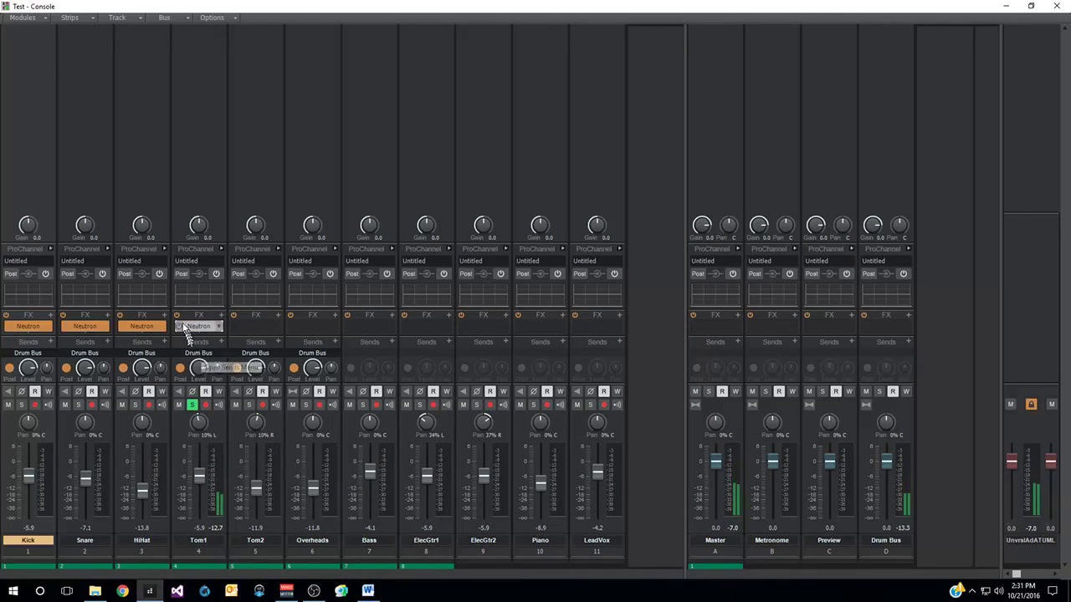
pyautogui.click(199, 325)
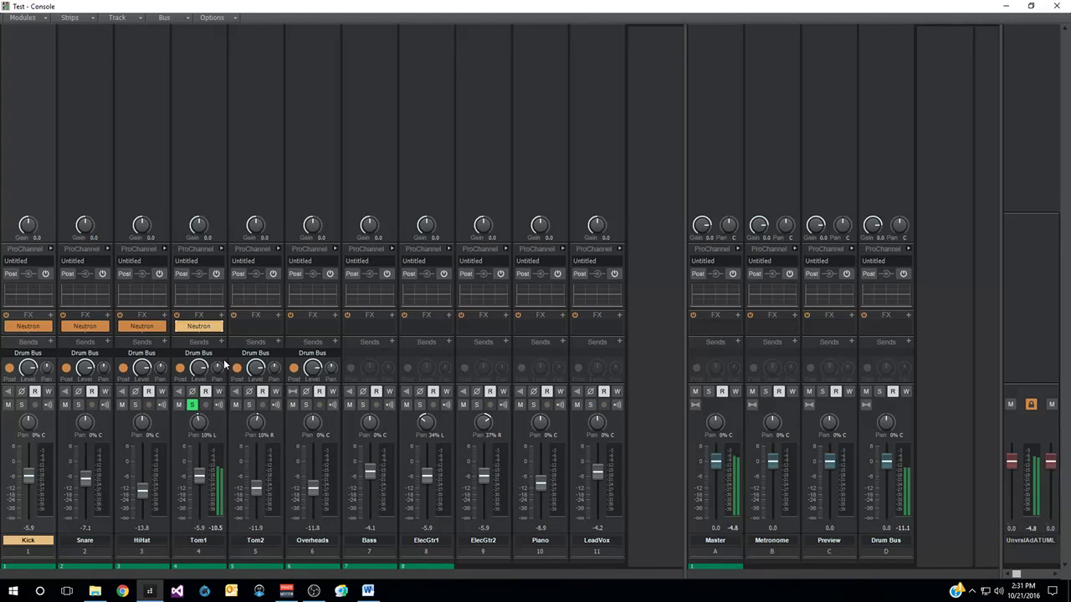
pyautogui.click(191, 404)
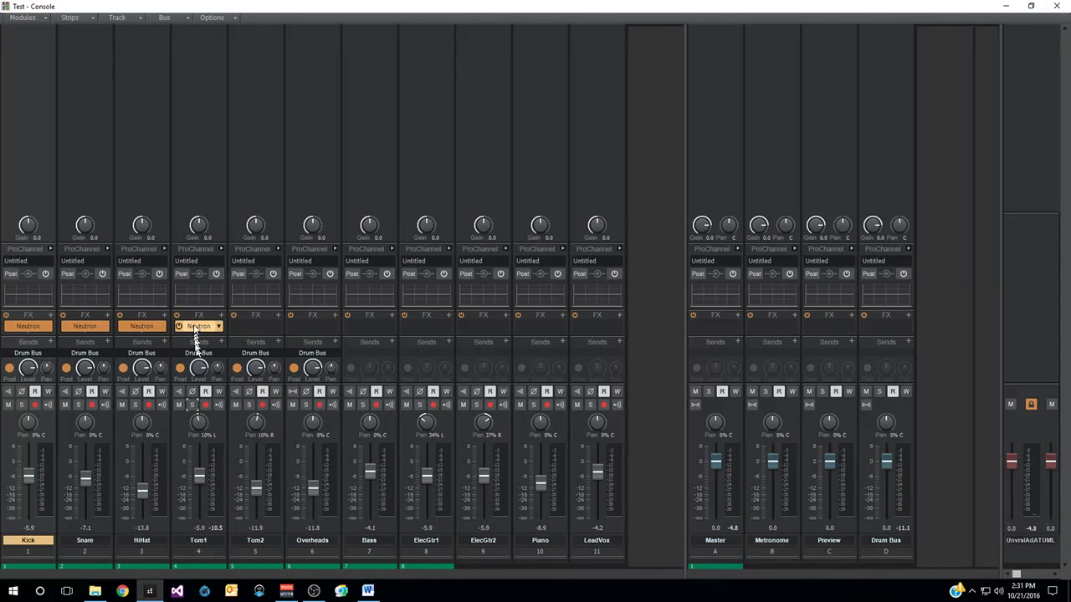
# Copy Neutron from the Tom1 channel to the Tom2 channel and name the new instance "Tom2"
pyautogui.moveTo(198, 326); pyautogui.dragTo(246, 336)
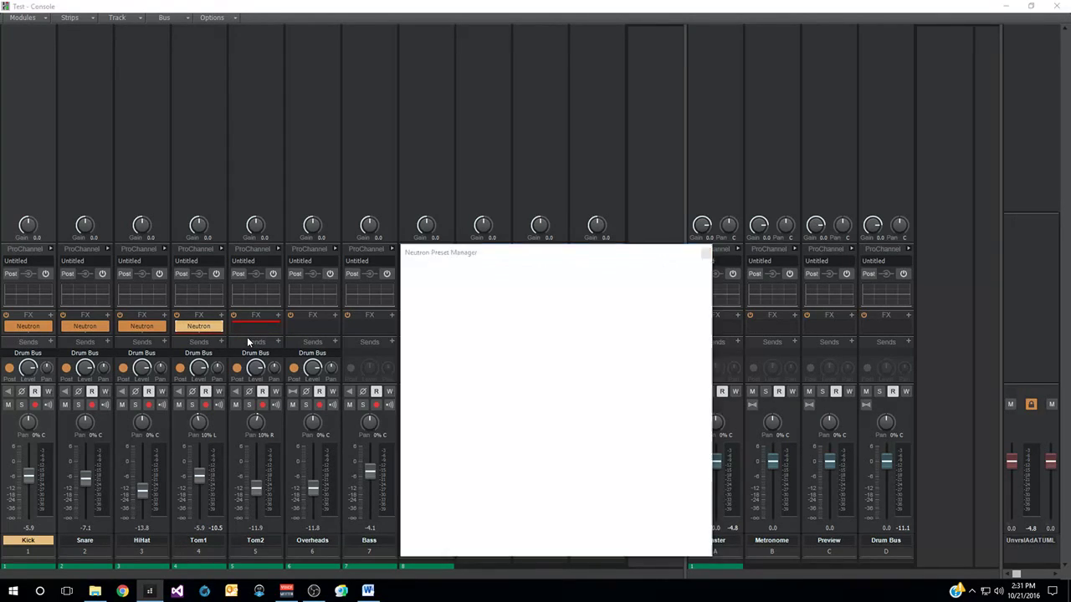
pyautogui.click(401, 155)
pyautogui.write('Tom1')
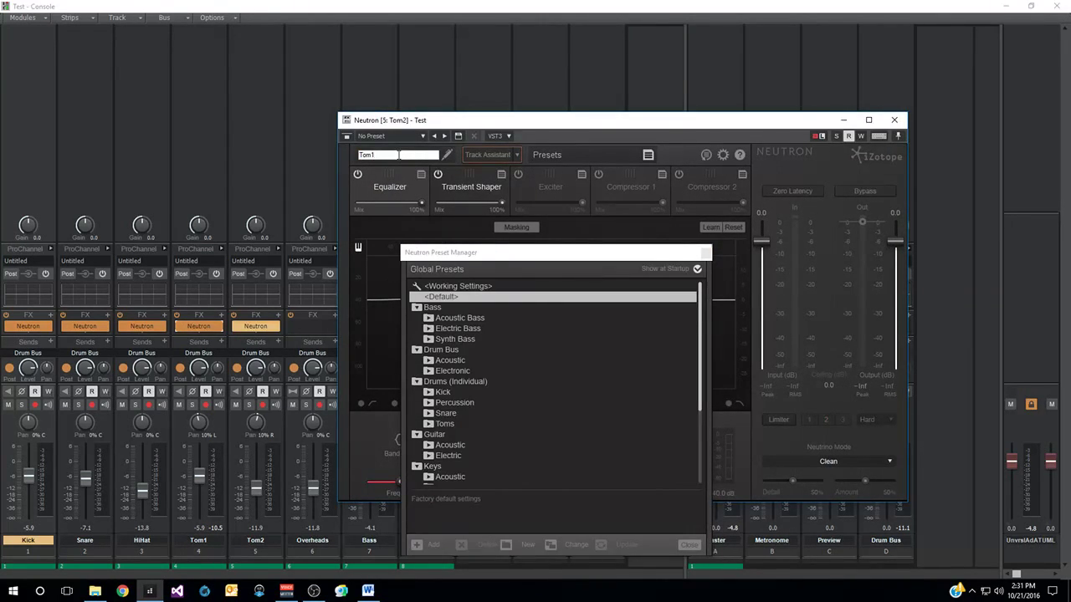
pyautogui.press('BackSpace')
pyautogui.write('2')
pyautogui.press('Return')
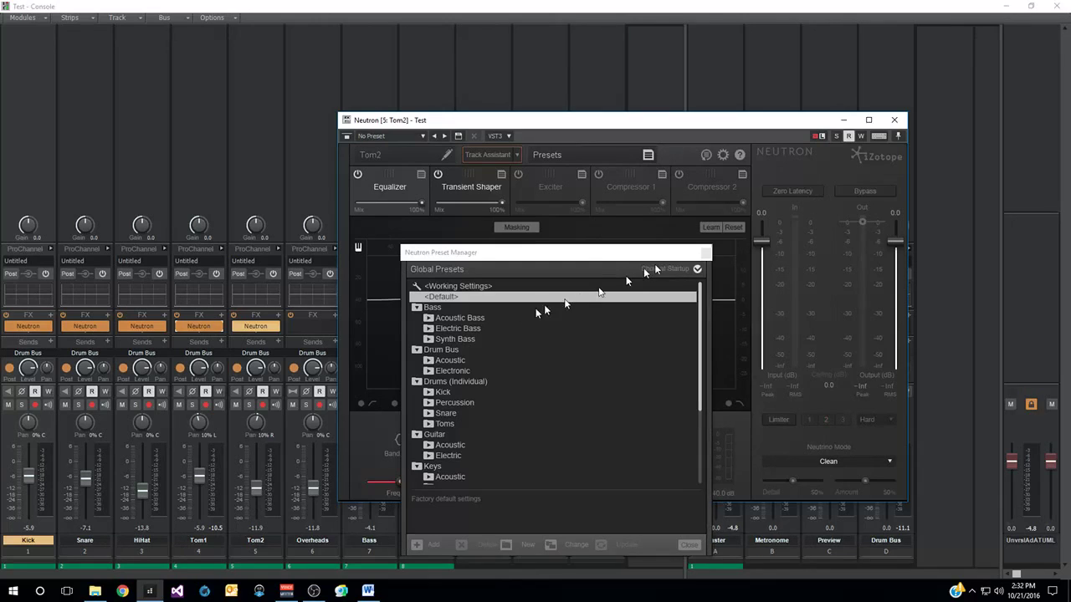
# Solo Tom1 and Tom2, play them together, and unsolo Tom2
pyautogui.click(192, 406)
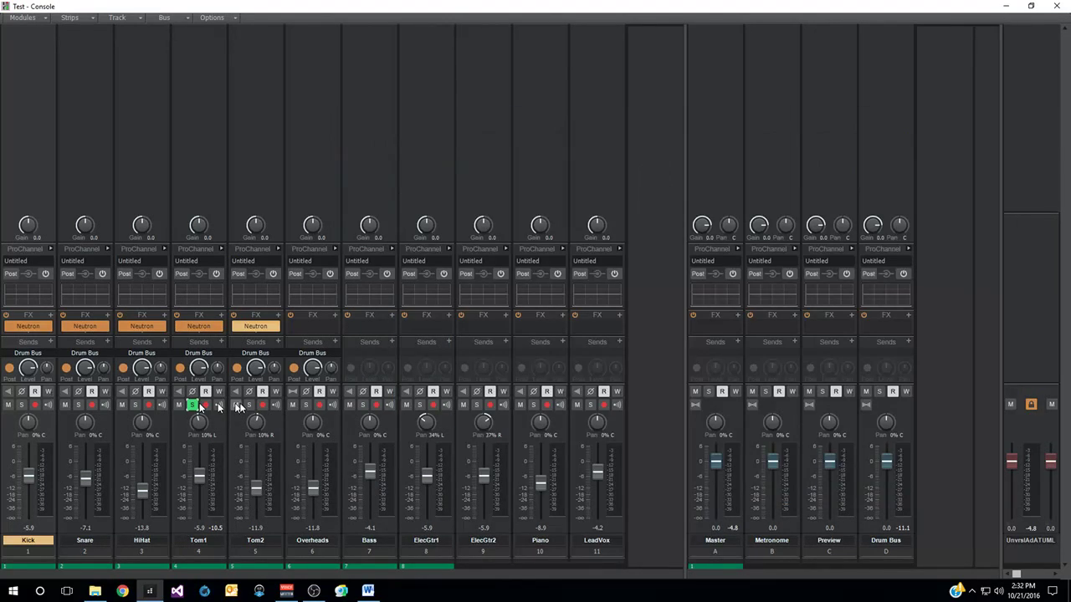
pyautogui.click(248, 406)
pyautogui.press('space')
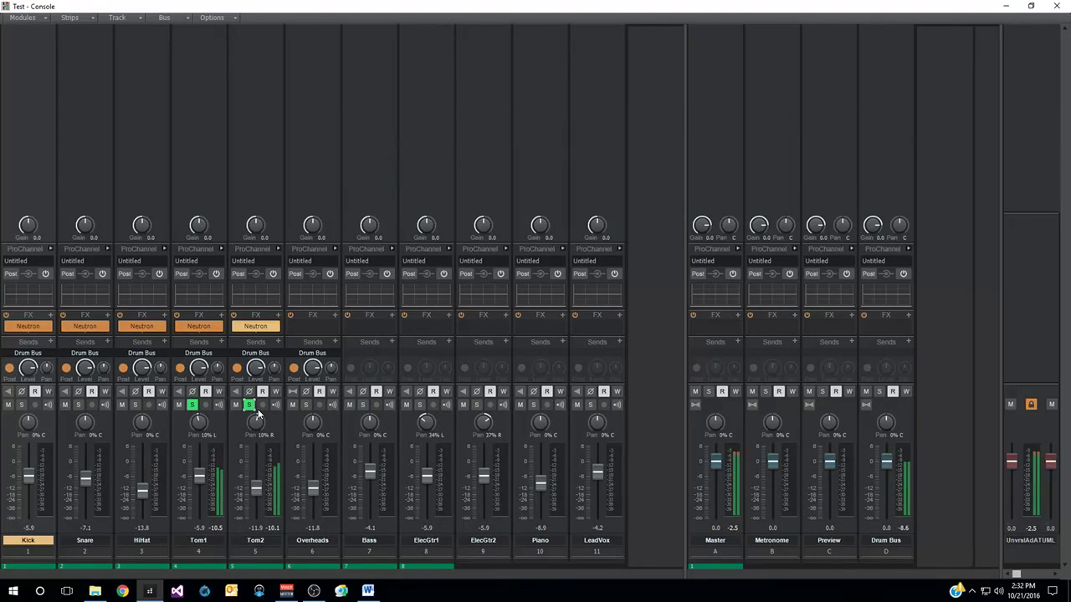
pyautogui.click(249, 406)
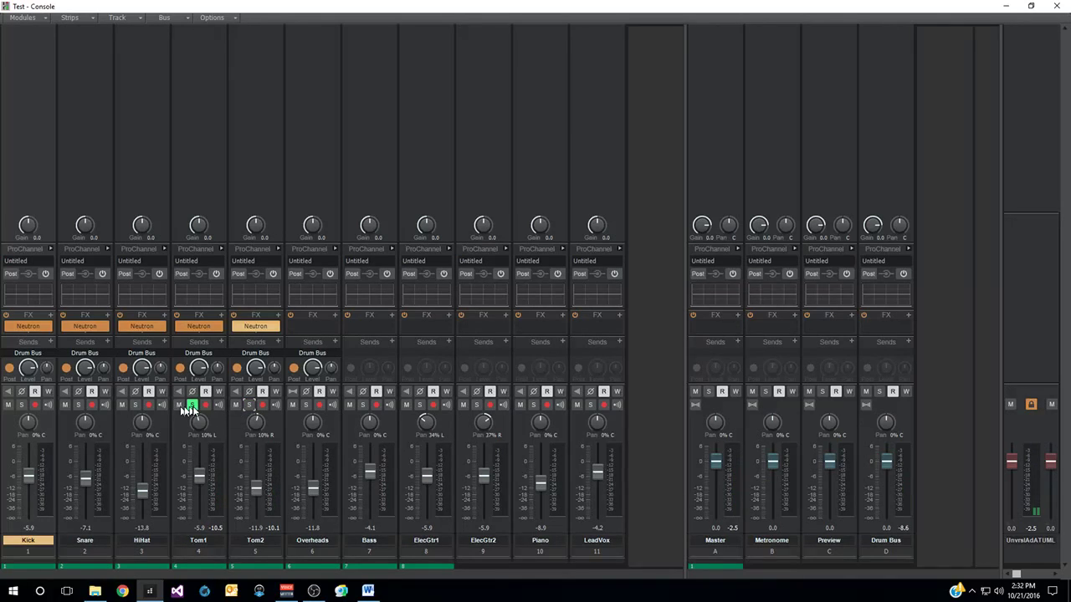
# Copy Neutron from the Tom2 channel to the Overheads channel and name the new instance "Overheads"
pyautogui.moveTo(255, 326); pyautogui.dragTo(312, 330)
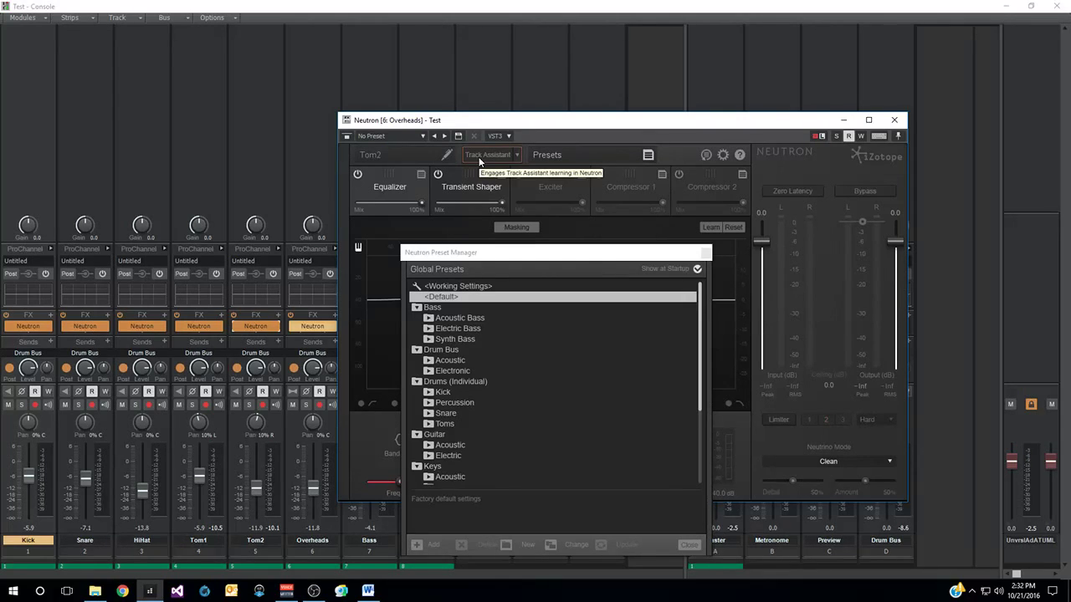
pyautogui.click(705, 252)
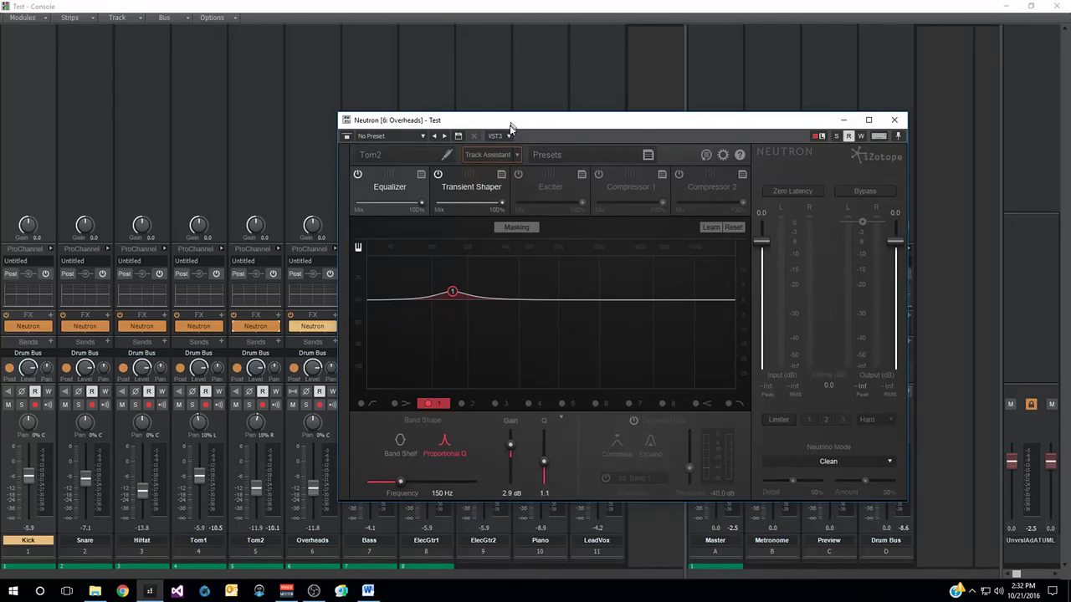
pyautogui.moveTo(510, 124); pyautogui.dragTo(578, 105)
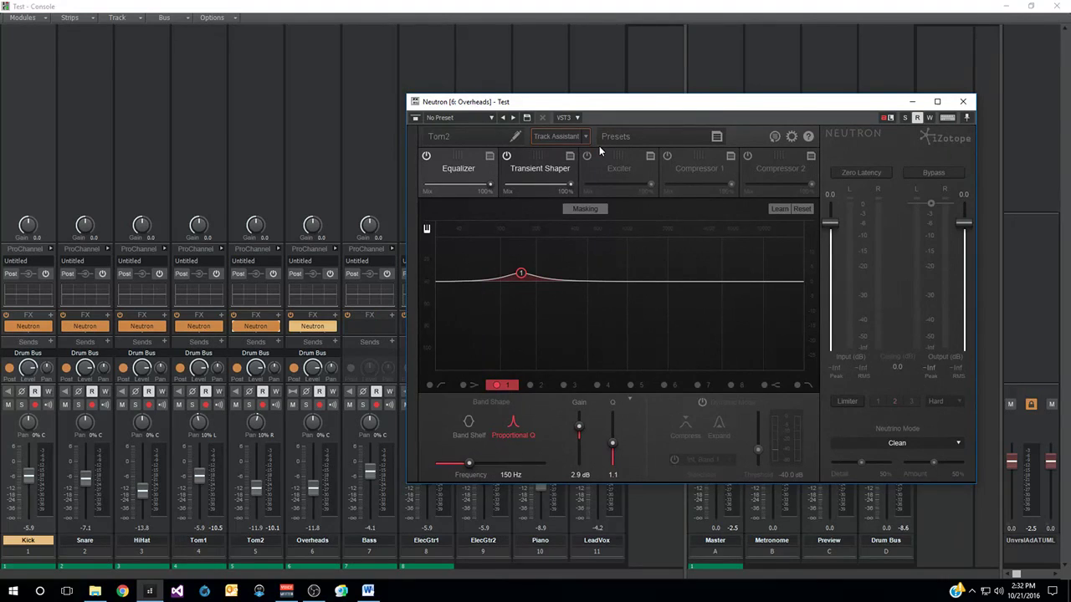
pyautogui.click(480, 137)
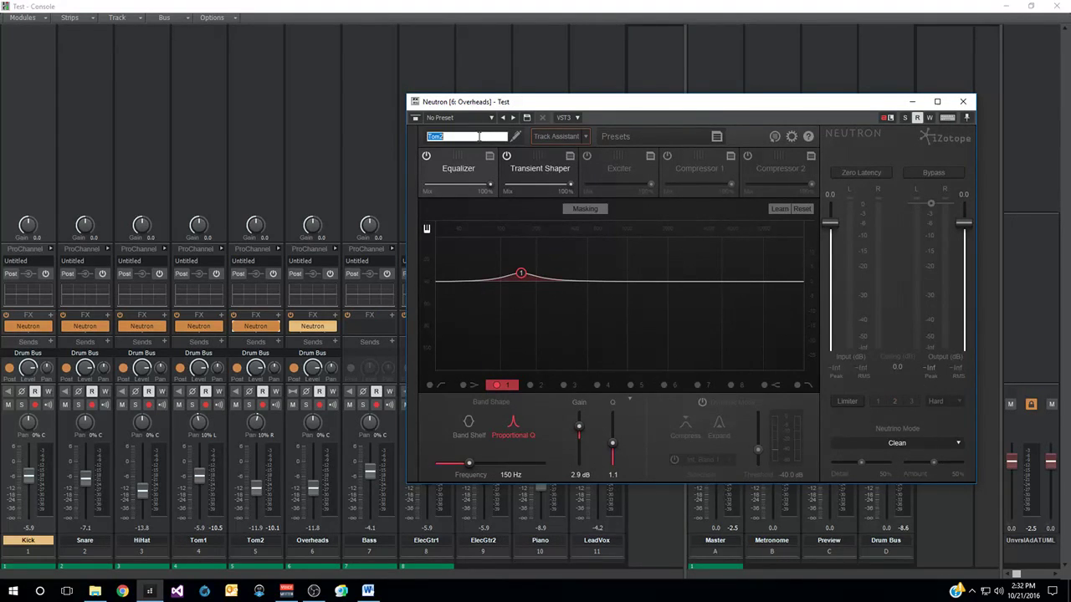
pyautogui.write('Overheads')
pyautogui.press('Return')
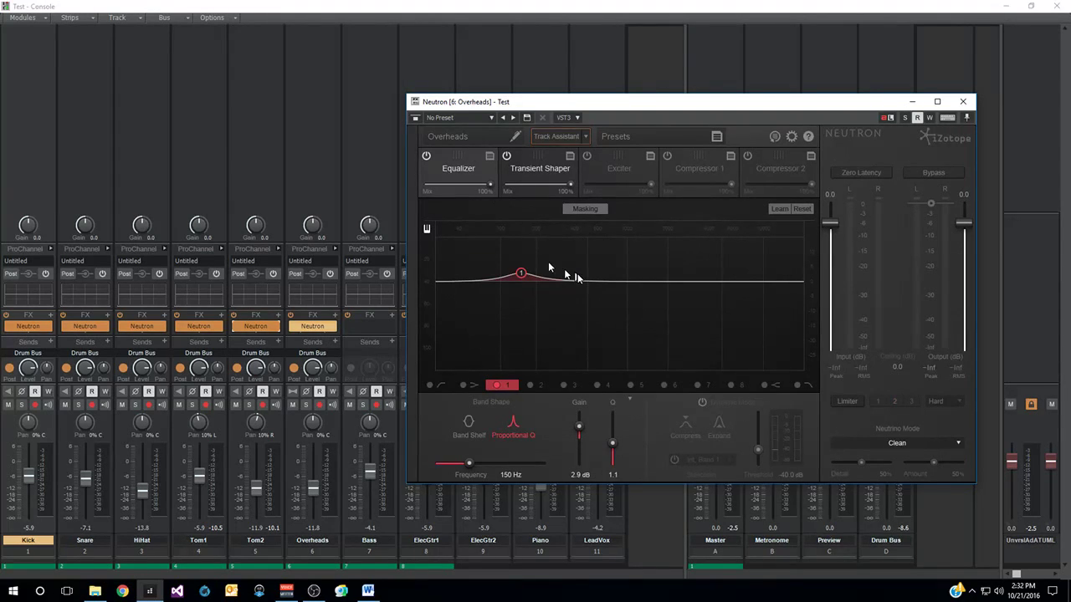
# Run Neutron's Track Assistant on the Overheads during playback and solo the Overheads channel
pyautogui.click(562, 136)
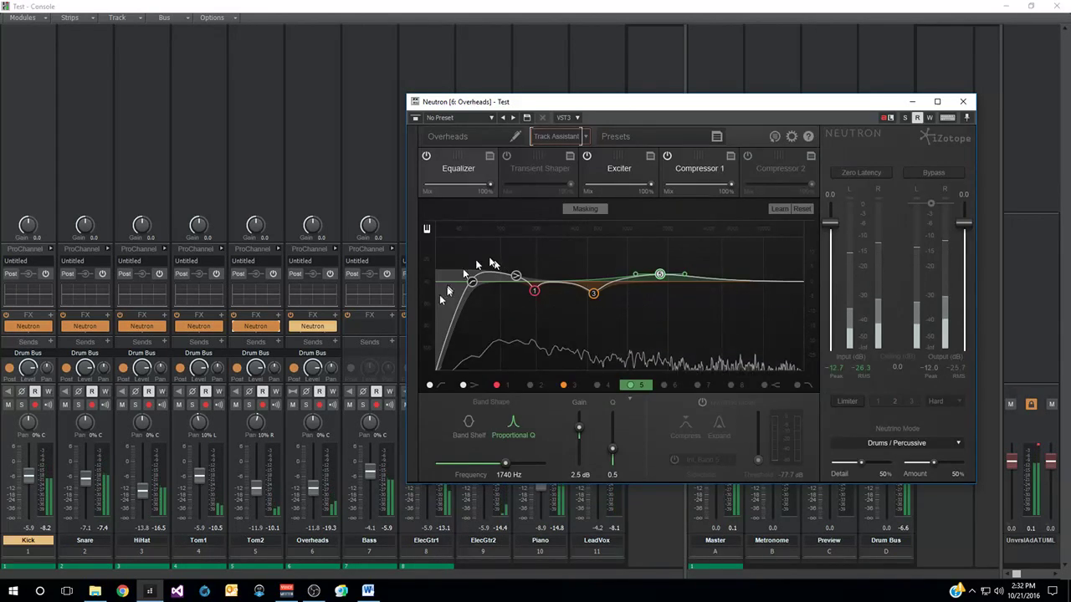
pyautogui.click(305, 404)
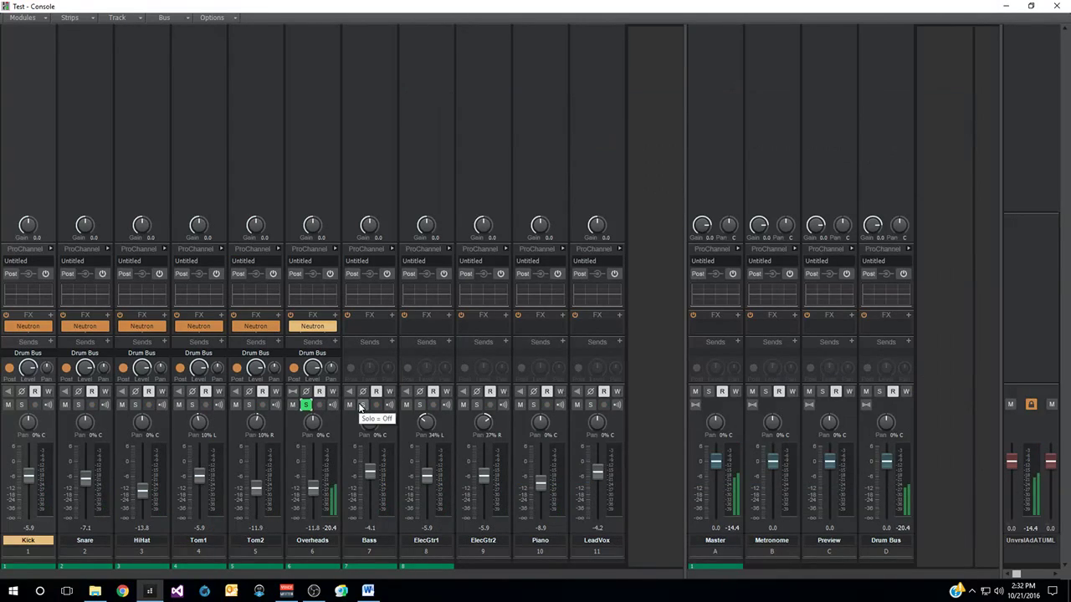
# Compare the Overheads with Neutron bypassed and active, unsolo the channel with the effect on, and stop playback
pyautogui.click(292, 326)
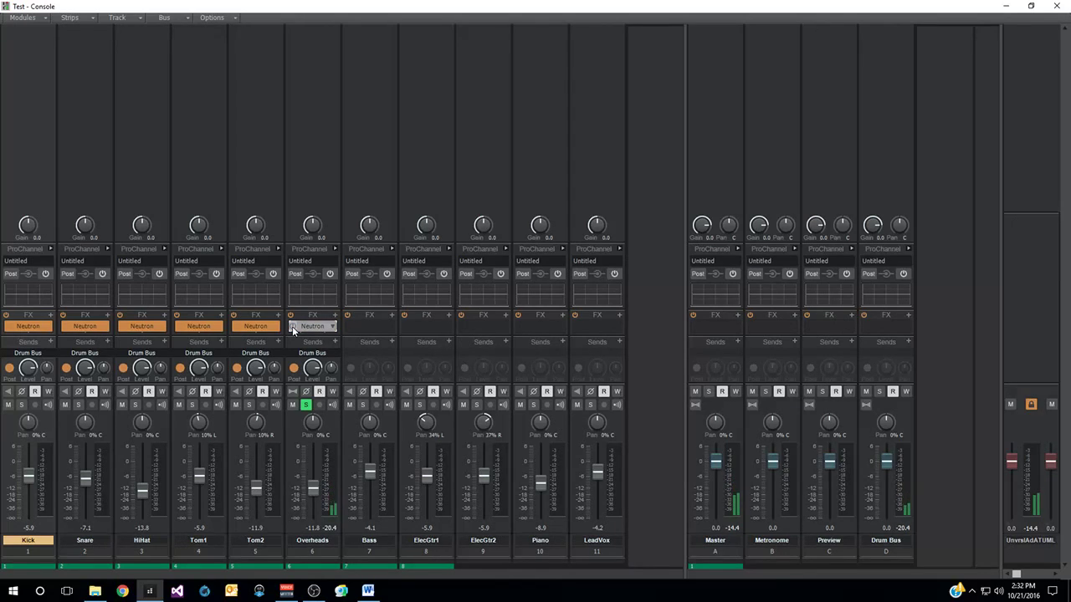
pyautogui.click(292, 327)
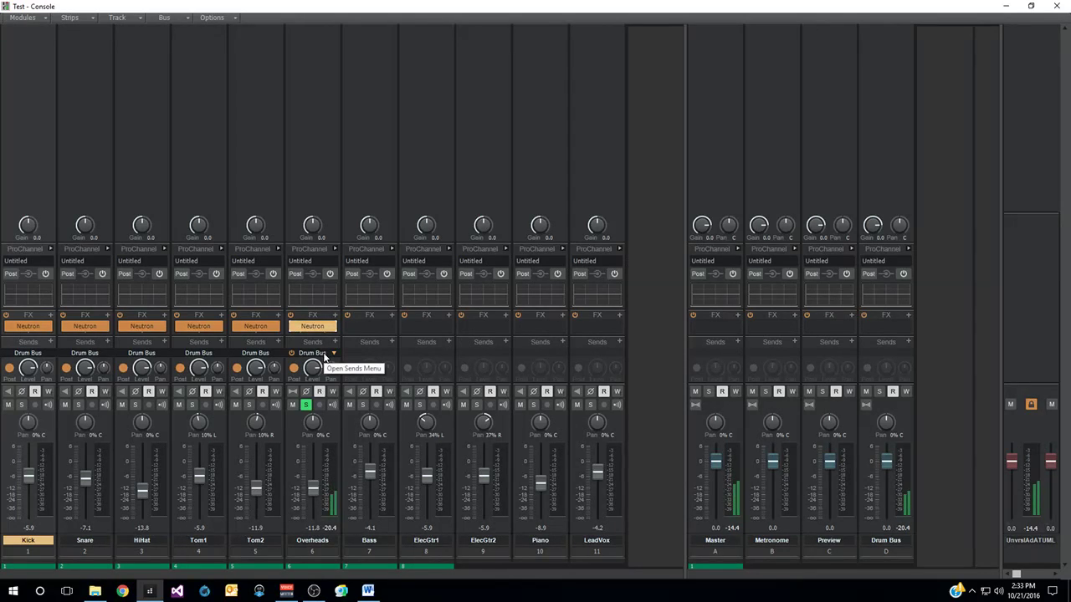
pyautogui.click(305, 405)
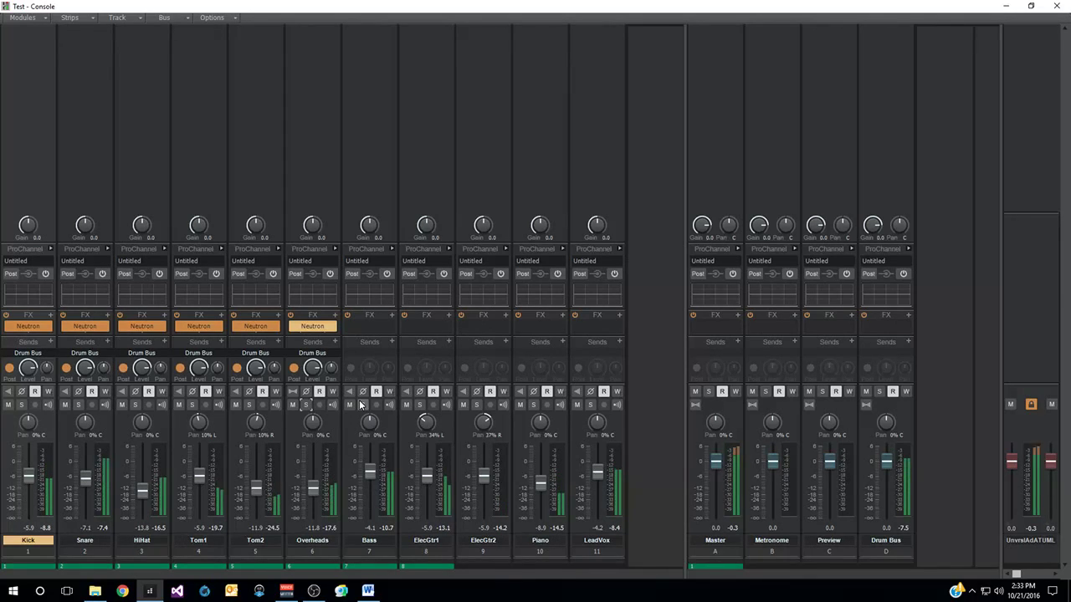
pyautogui.press('space')
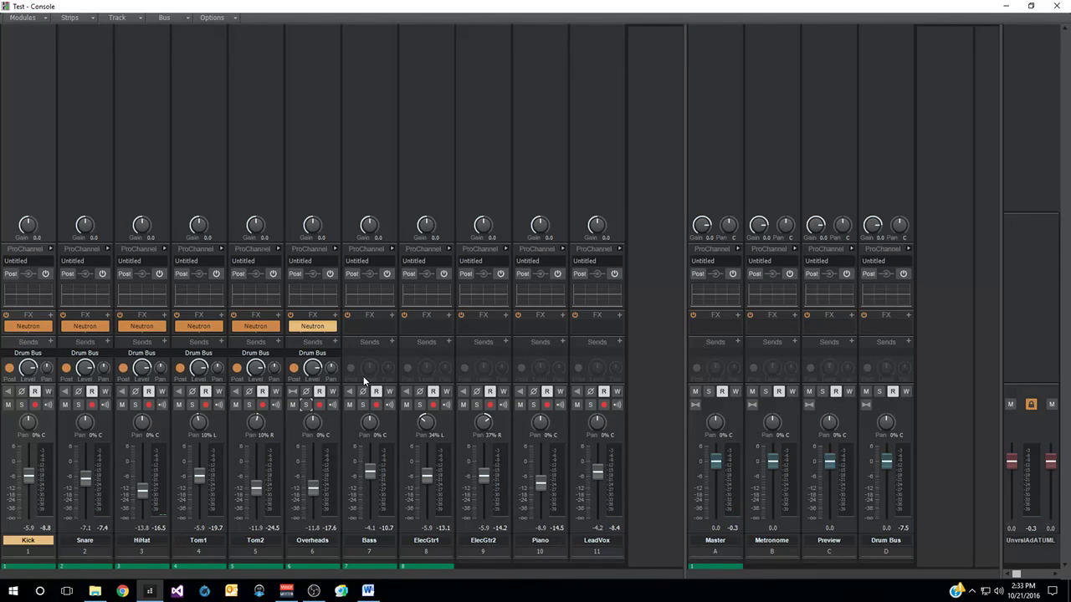
# Copy Neutron from the Overheads channel to the Bass channel and name the new instance "Bass"
pyautogui.moveTo(322, 327); pyautogui.dragTo(374, 340)
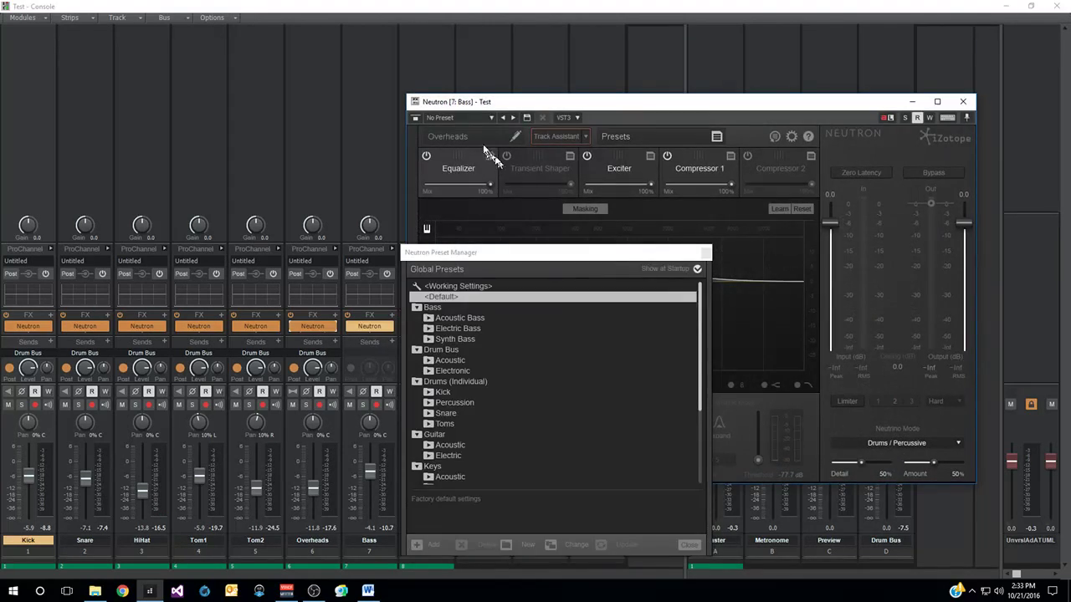
pyautogui.write('Bass')
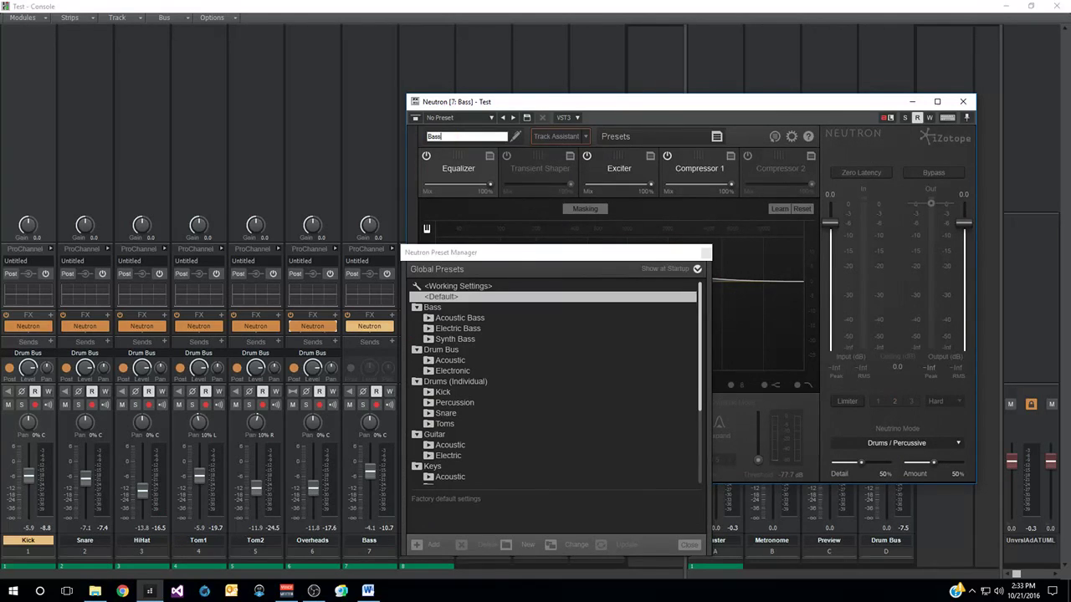
pyautogui.press('Return')
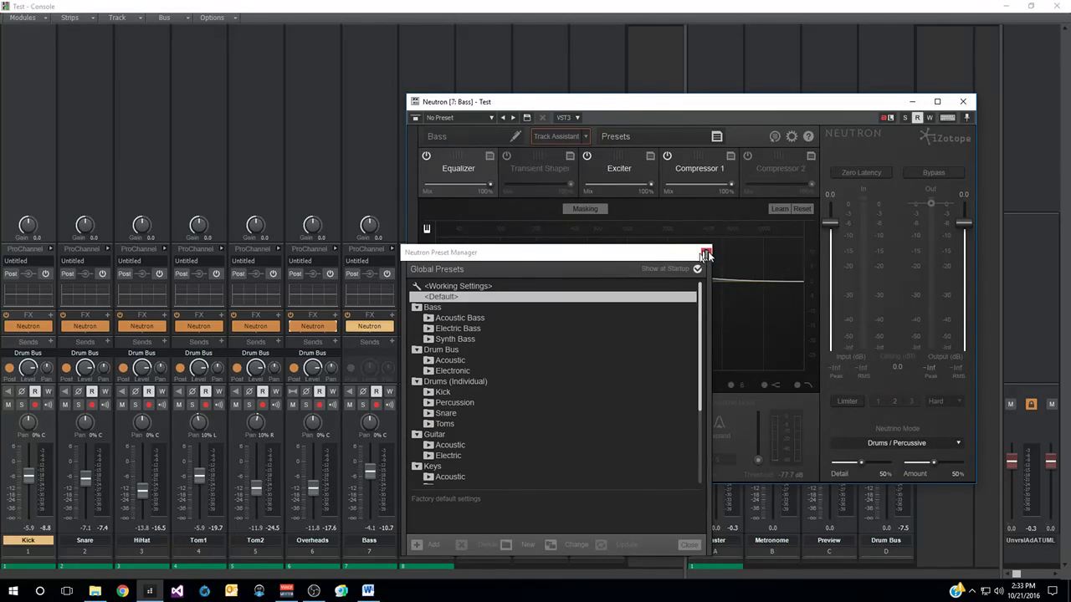
# Dismiss the preset manager, run Neutron's Track Assistant on the Bass during playback, and close the plug-in window
pyautogui.click(707, 253)
pyautogui.click(554, 135)
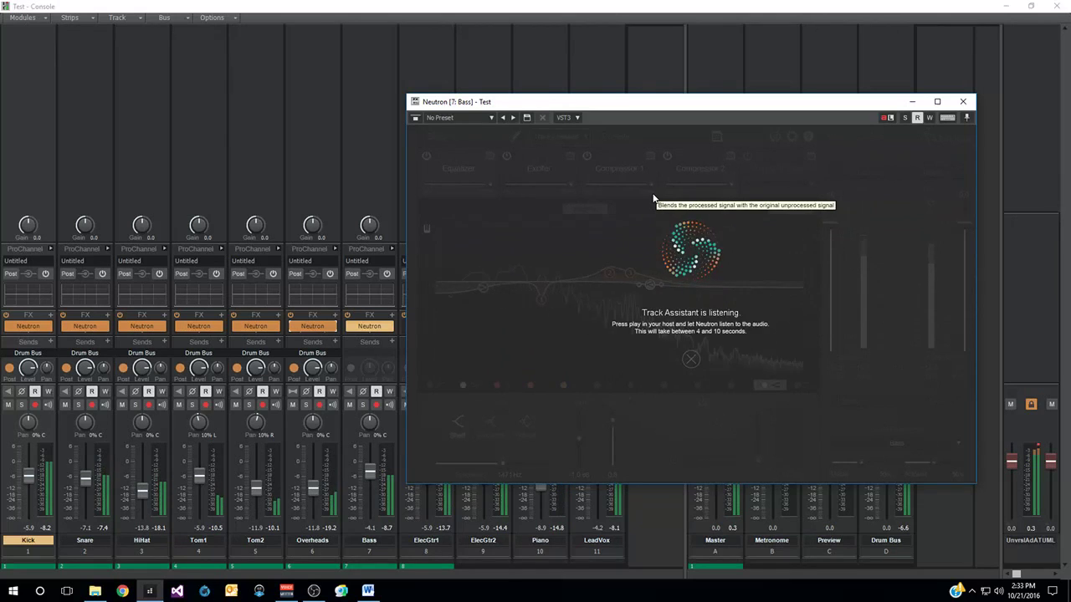
pyautogui.click(962, 102)
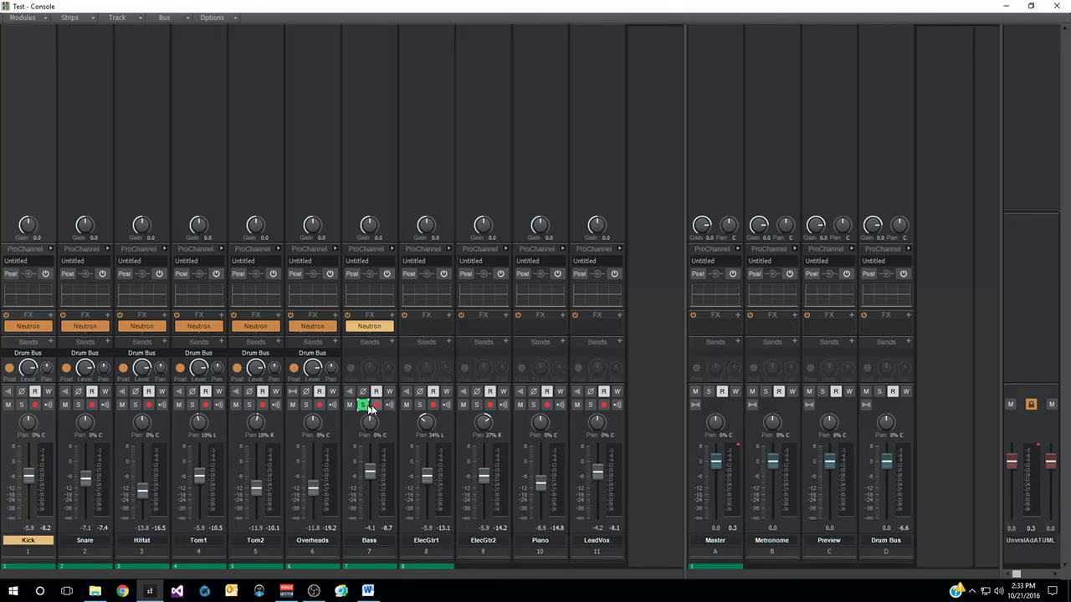
# Play the soloed Bass, compare it with Neutron bypassed and active, and unsolo the channel
pyautogui.press('space')
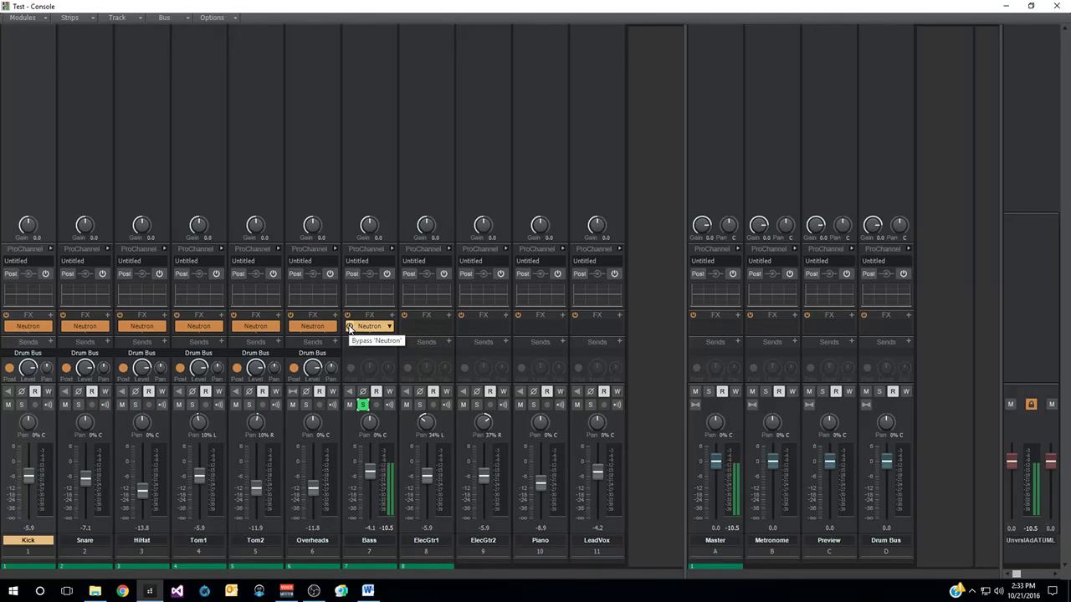
pyautogui.click(350, 327)
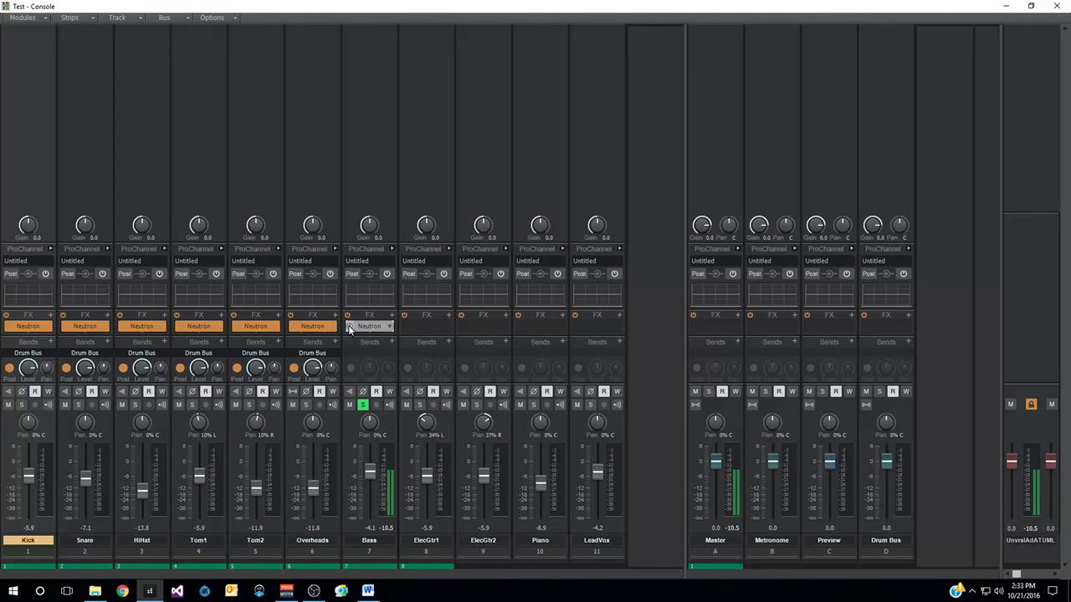
pyautogui.click(350, 328)
pyautogui.click(364, 405)
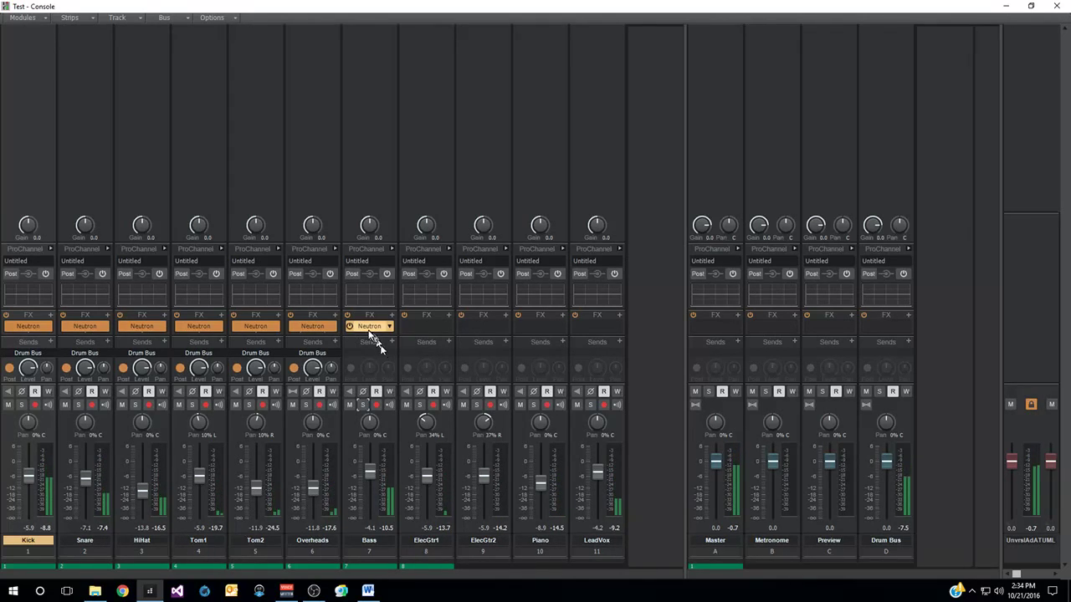
# Copy Neutron from the Bass channel to the ElecGtr1 channel and name the new instance "ElecGuit1"
pyautogui.moveTo(369, 327); pyautogui.dragTo(415, 329)
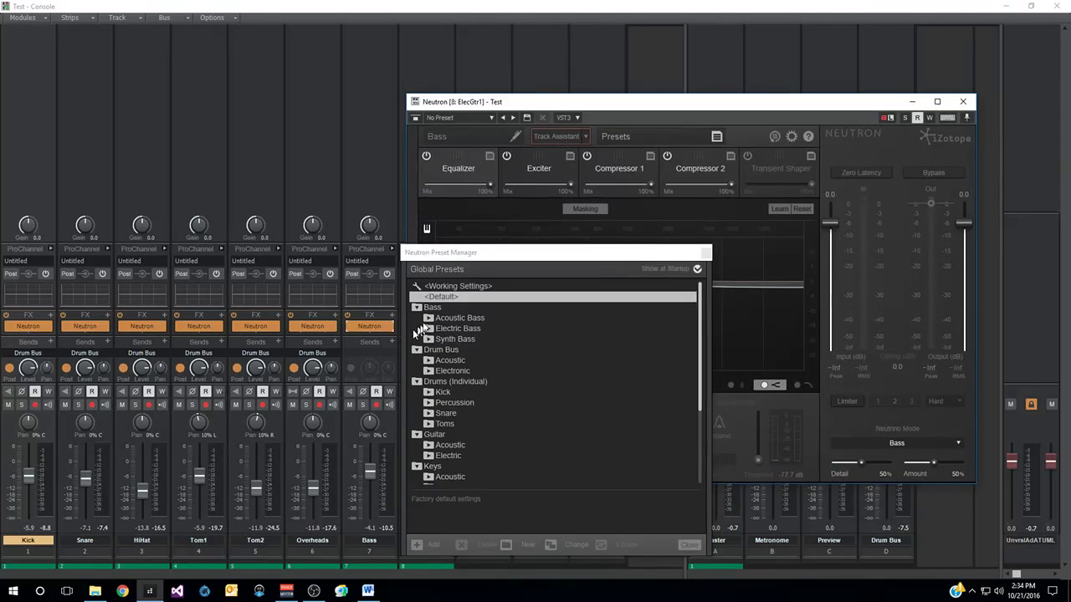
pyautogui.click(478, 135)
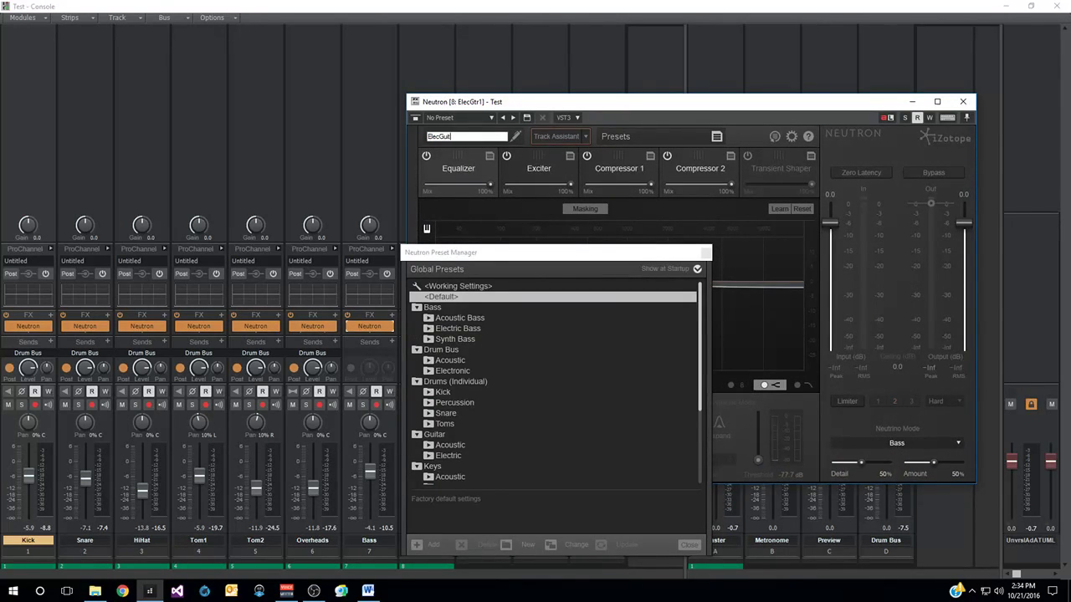
pyautogui.write('ElecGuit1')
pyautogui.press('Return')
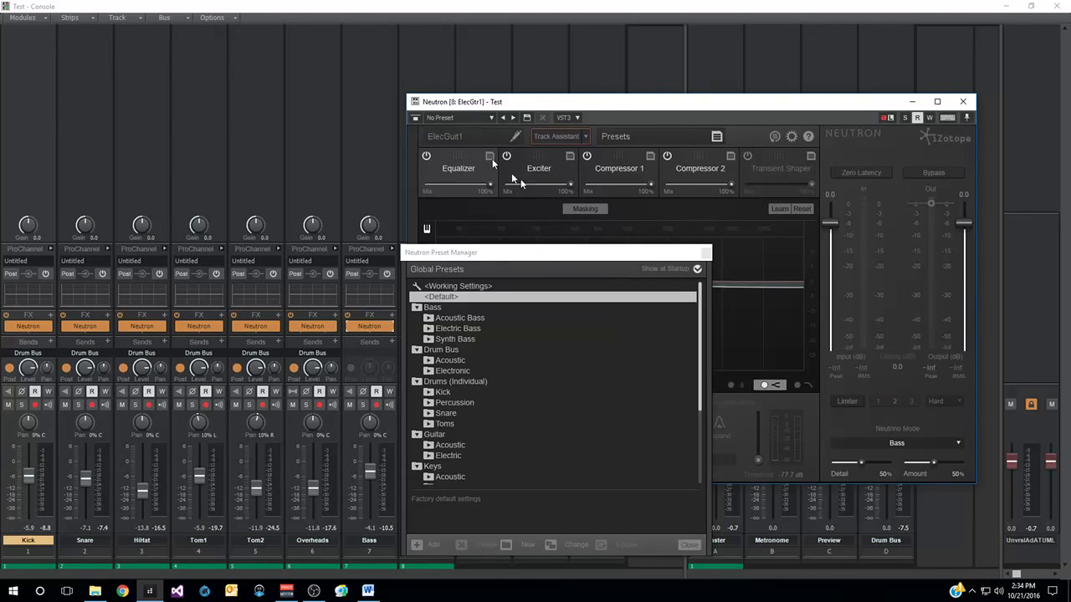
# Dismiss the preset manager, run Neutron's Track Assistant on ElecGtr1 during playback, and close the plug-in window
pyautogui.click(707, 252)
pyautogui.click(562, 138)
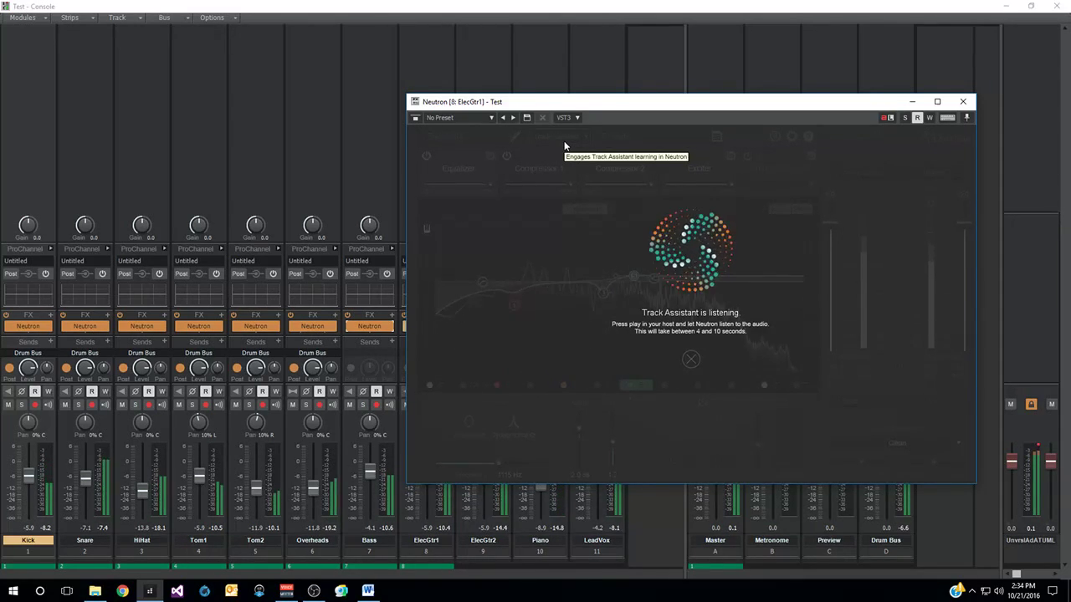
pyautogui.click(962, 101)
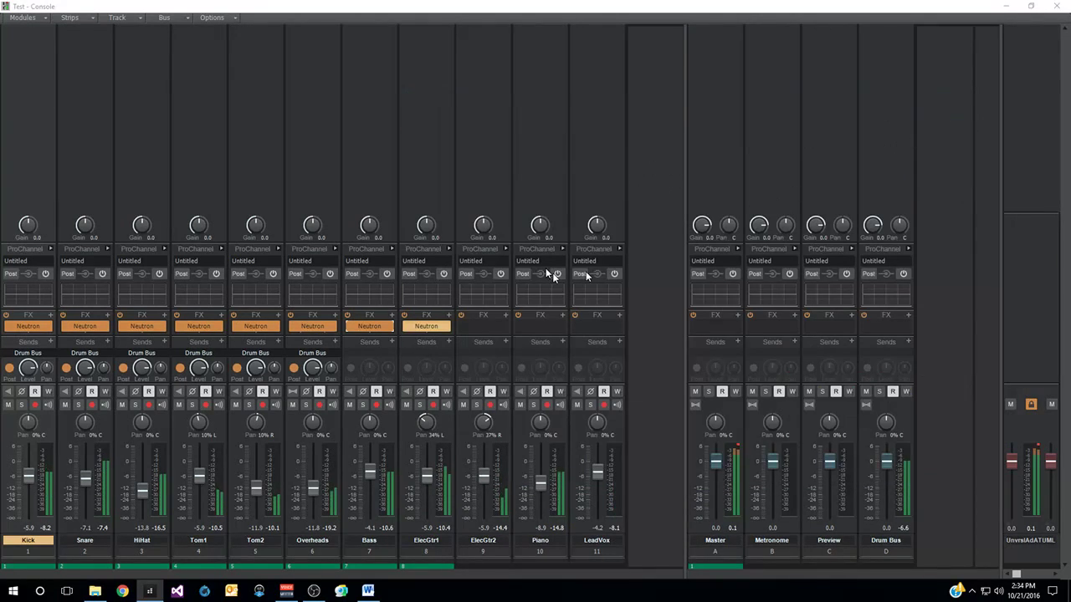
# Solo ElecGtr1, compare it with Neutron bypassed and active, and unsolo the channel
pyautogui.click(420, 405)
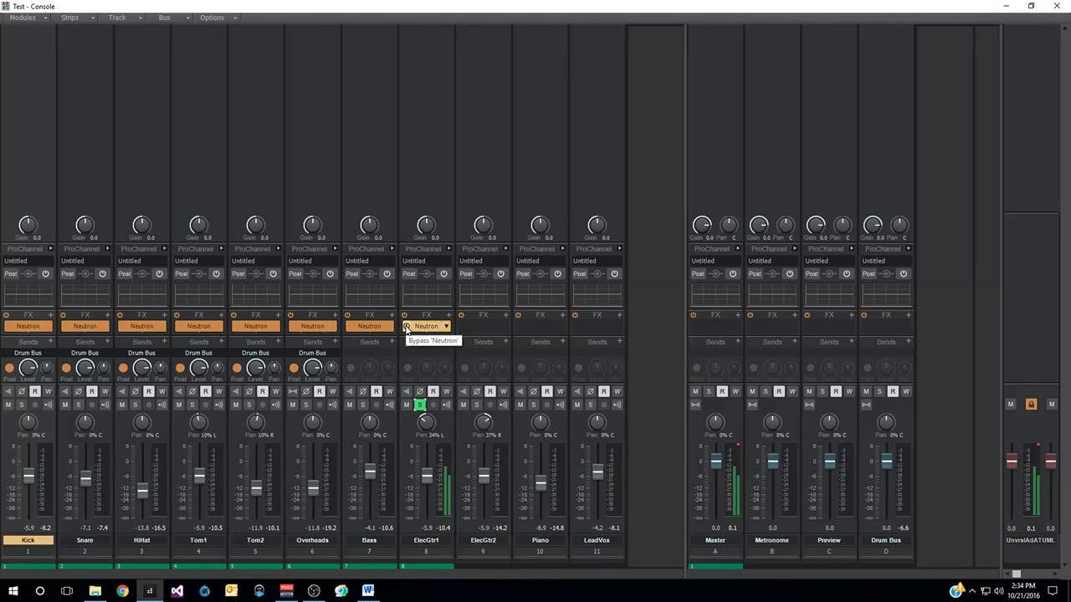
pyautogui.click(406, 327)
pyautogui.click(419, 405)
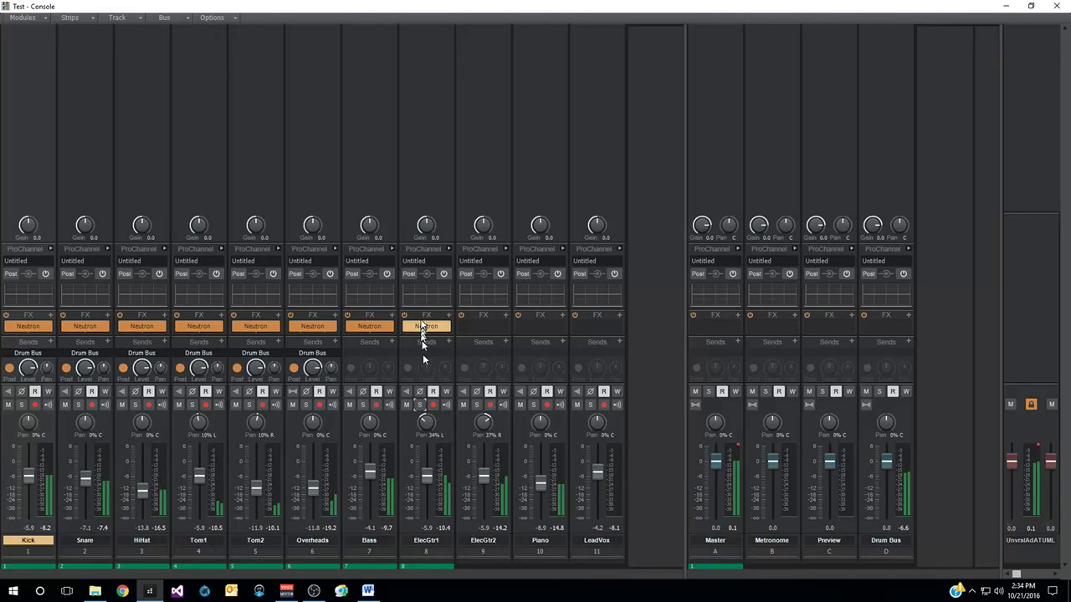
# Copy Neutron from ElecGtr1 to the ElecGtr2 channel and run its Track Assistant during playback
pyautogui.moveTo(424, 333); pyautogui.dragTo(489, 328)
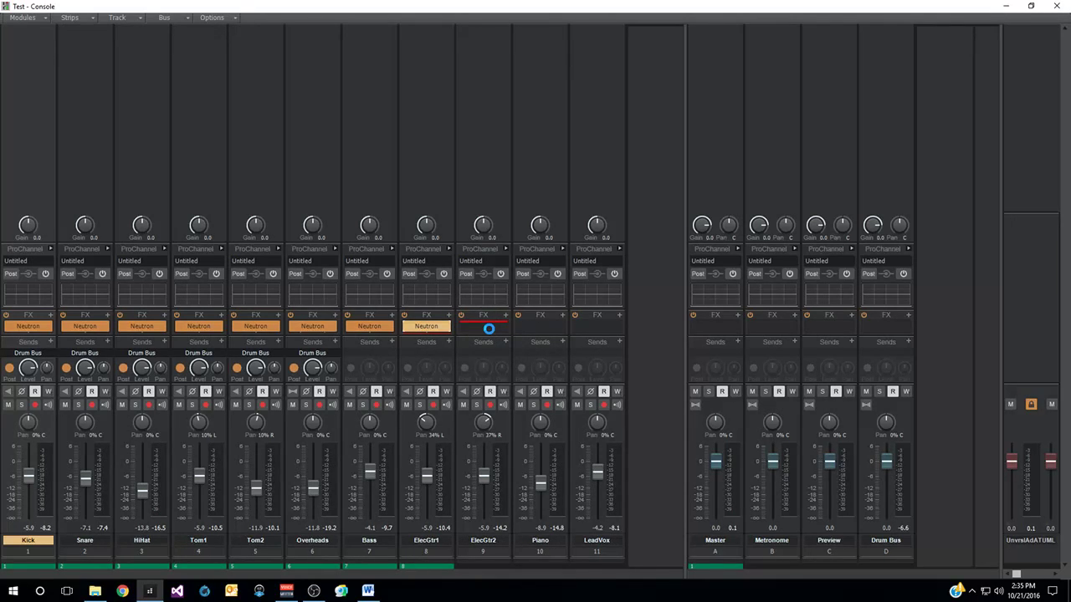
pyautogui.moveTo(489, 329); pyautogui.dragTo(488, 329)
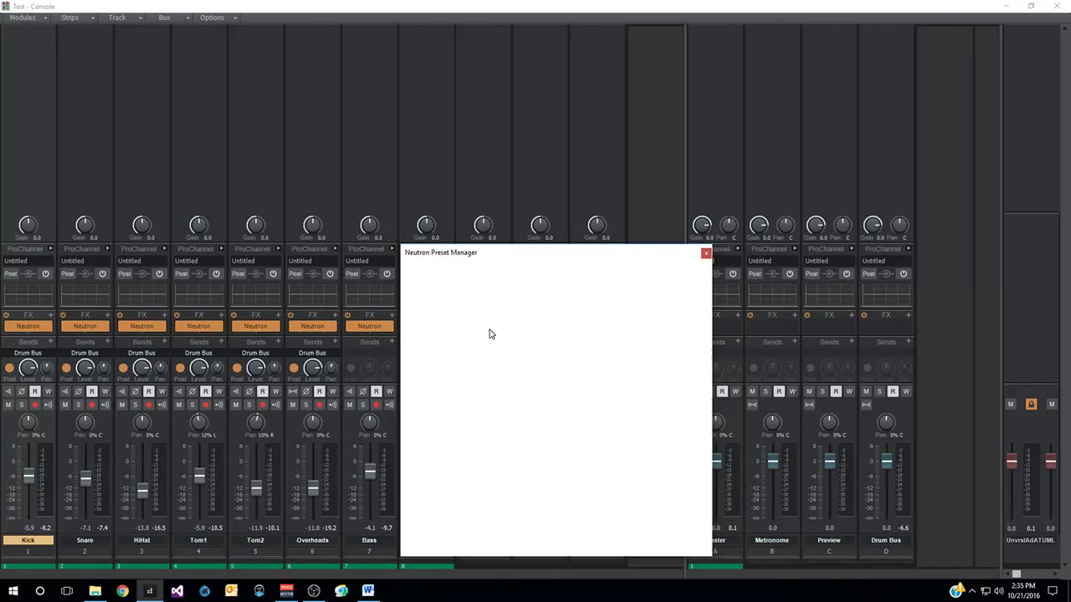
pyautogui.click(706, 254)
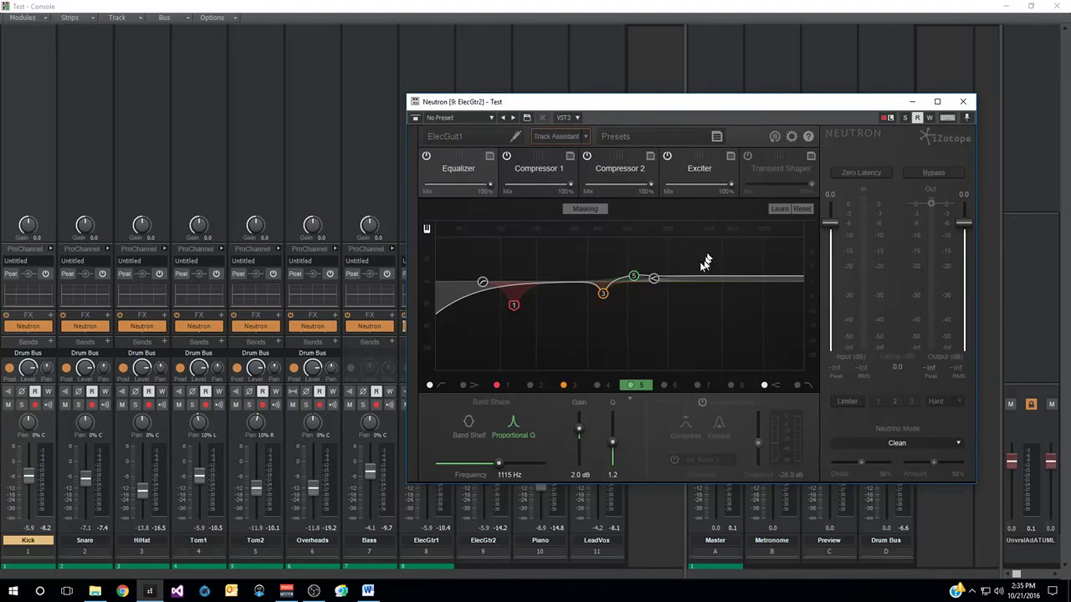
pyautogui.click(559, 137)
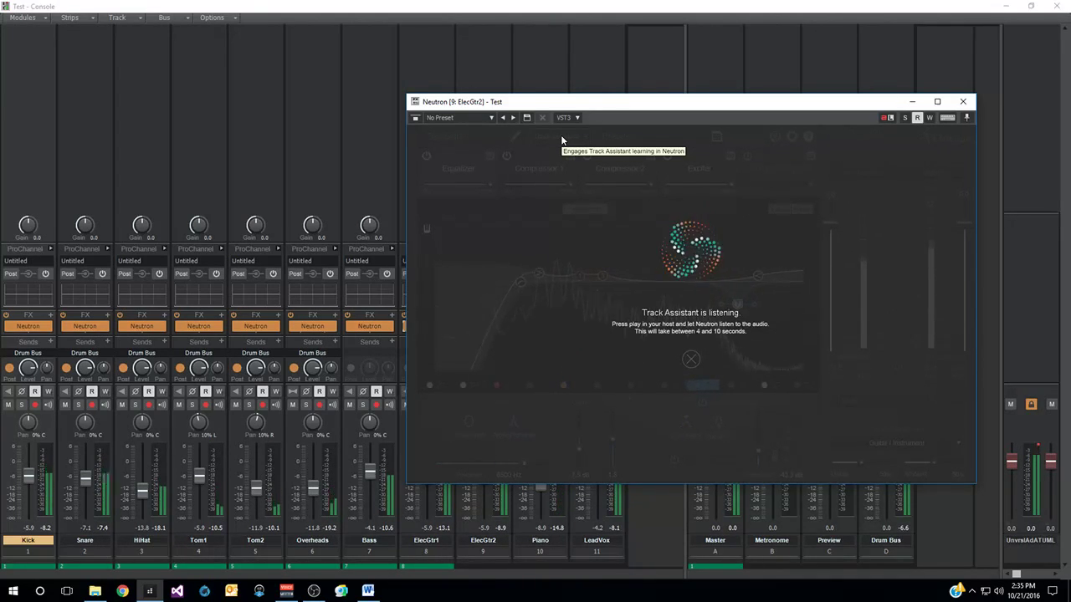
# Rename the Neutron instance on ElecGtr2 as "ElecGuit2" and close its window
pyautogui.click(472, 136)
pyautogui.press('BackSpace')
pyautogui.write('2')
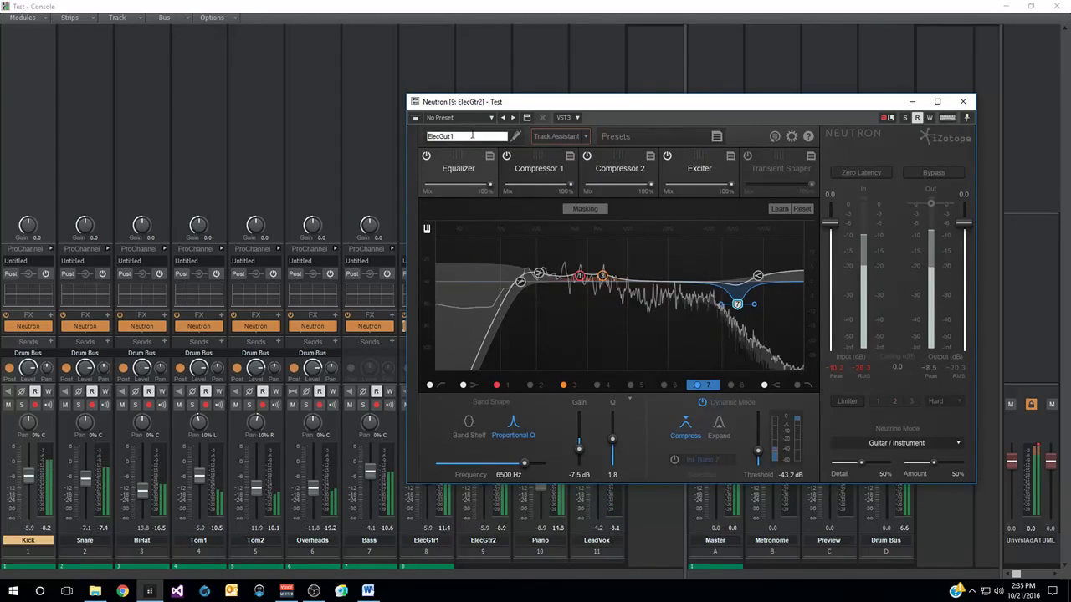
pyautogui.press('Return')
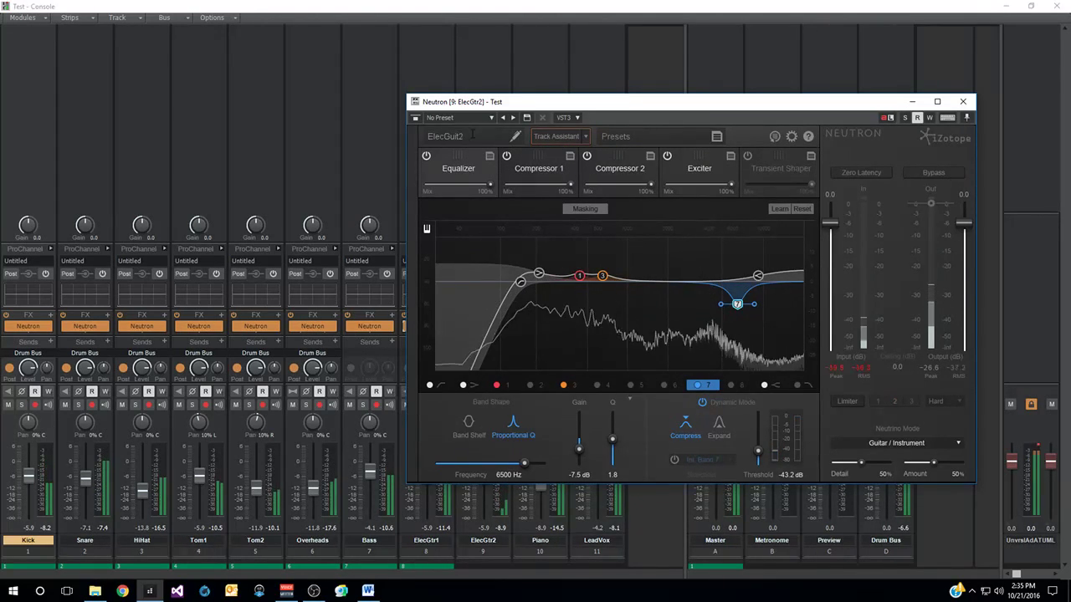
pyautogui.click(963, 102)
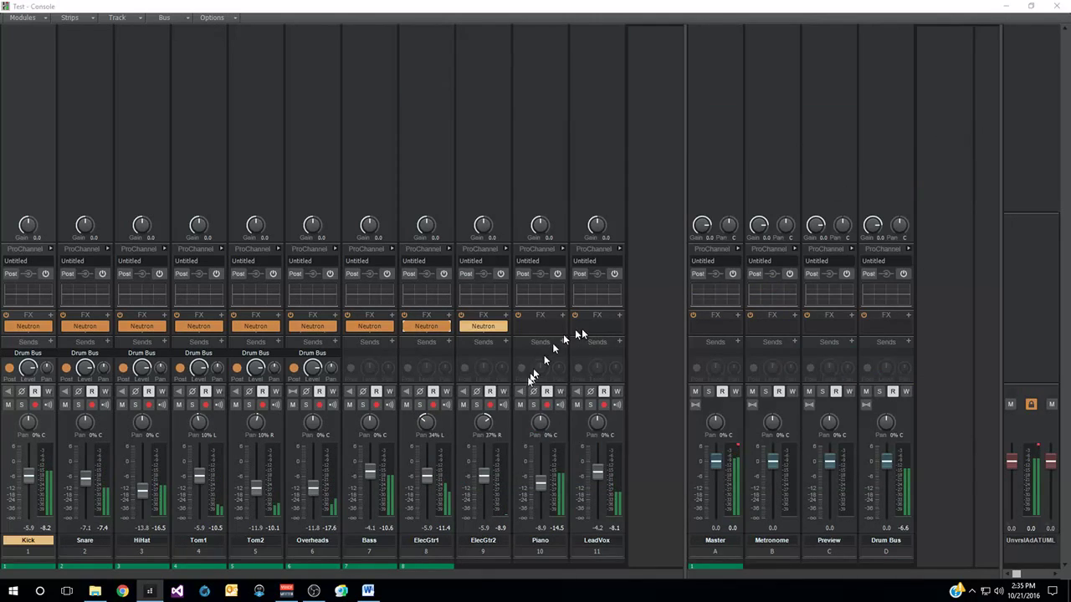
# Solo ElecGtr2, compare it with Neutron bypassed and active, and unsolo the channel
pyautogui.click(477, 405)
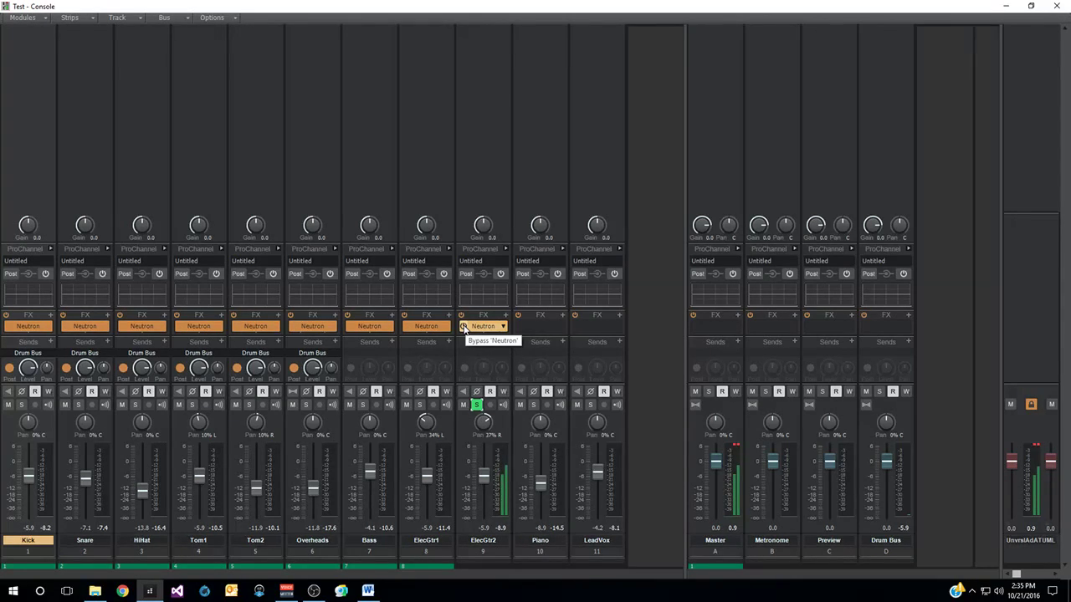
pyautogui.click(464, 327)
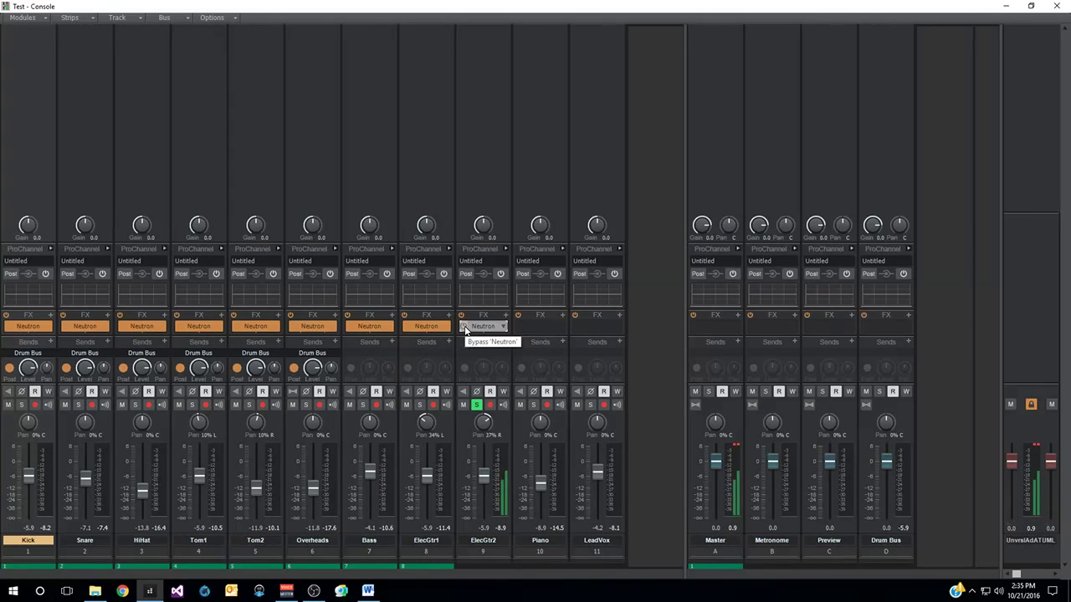
pyautogui.click(465, 327)
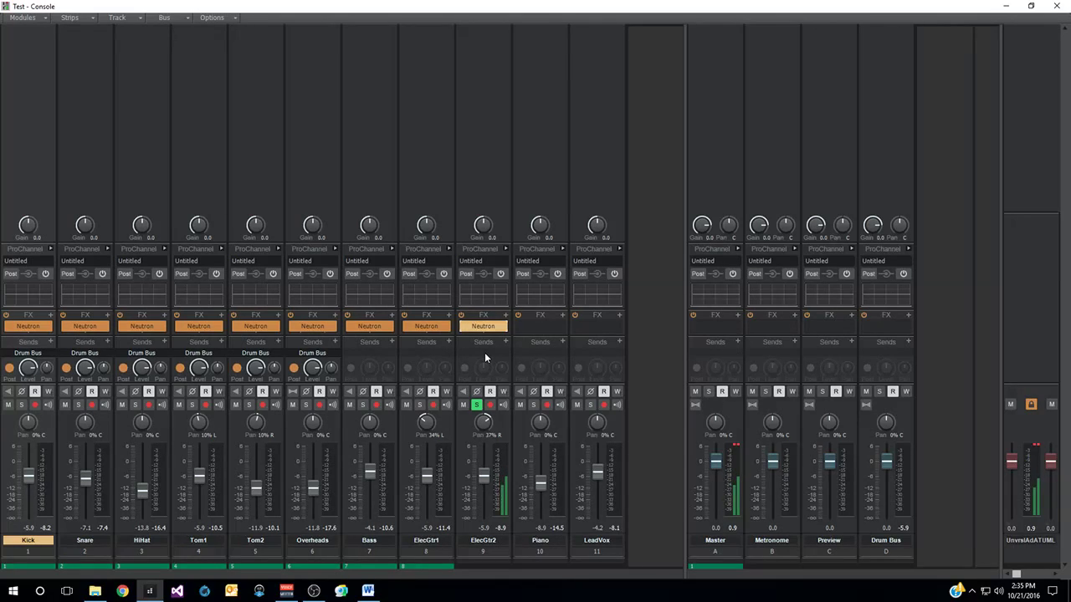
pyautogui.click(476, 405)
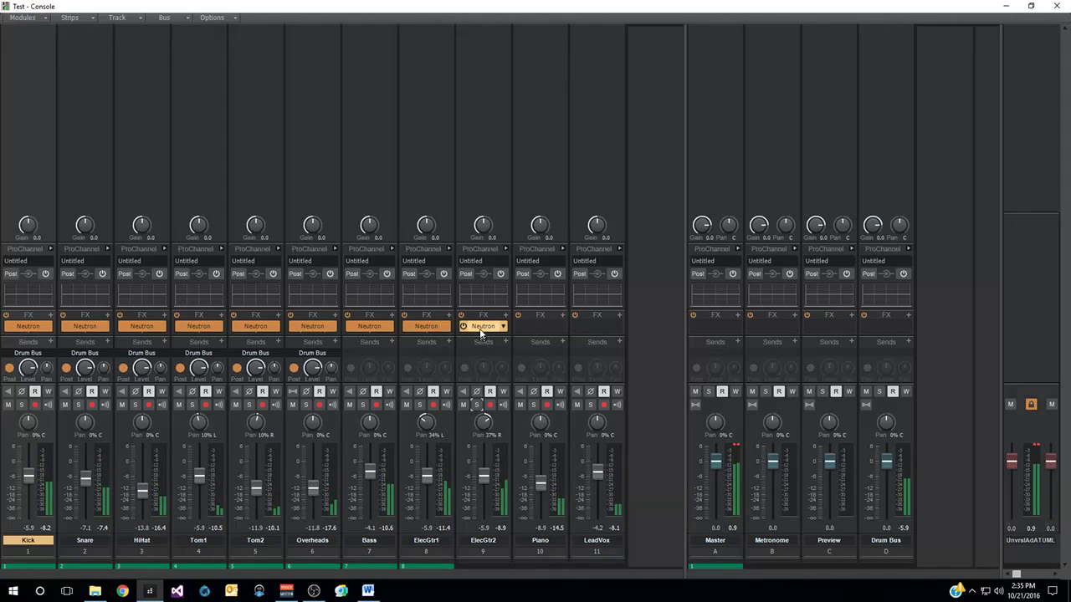
# Copy Neutron from ElecGtr2 to the Piano channel, name the new instance "Piano", and close its window
pyautogui.moveTo(483, 327); pyautogui.dragTo(543, 335)
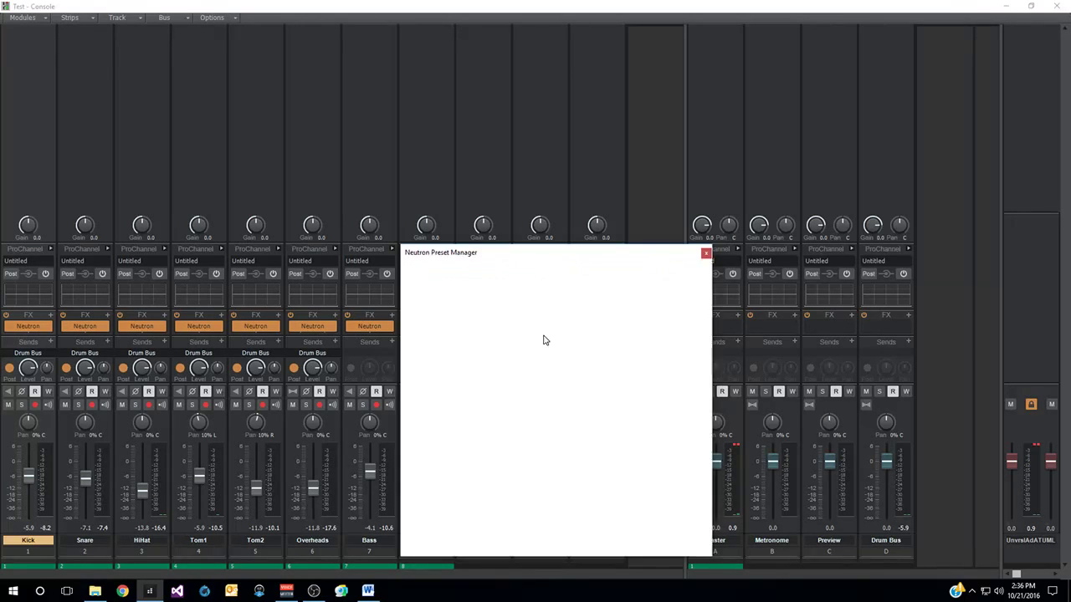
pyautogui.click(482, 136)
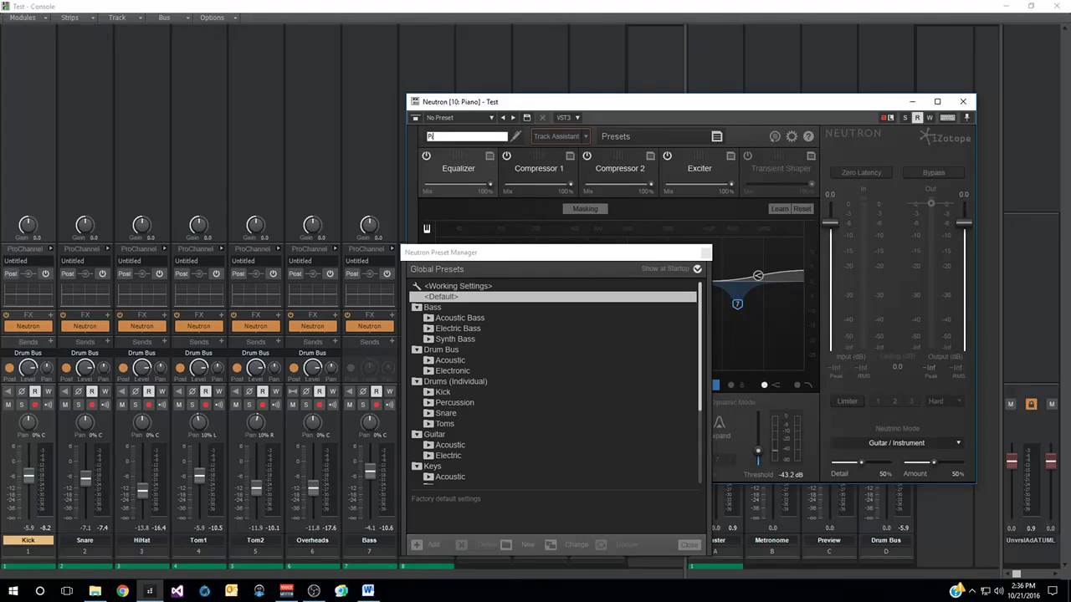
pyautogui.press('Return')
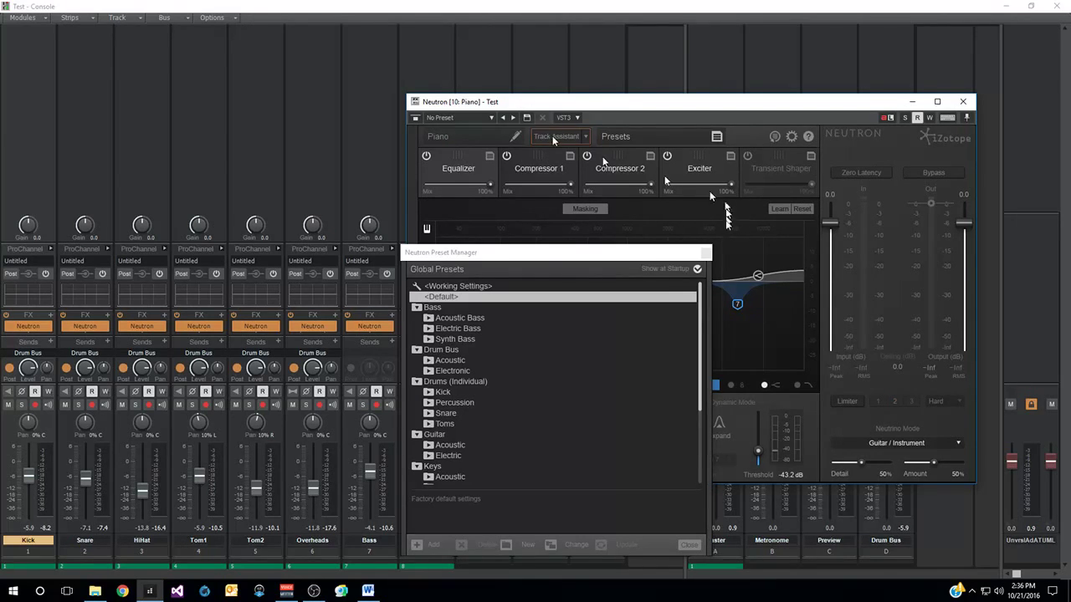
pyautogui.click(706, 253)
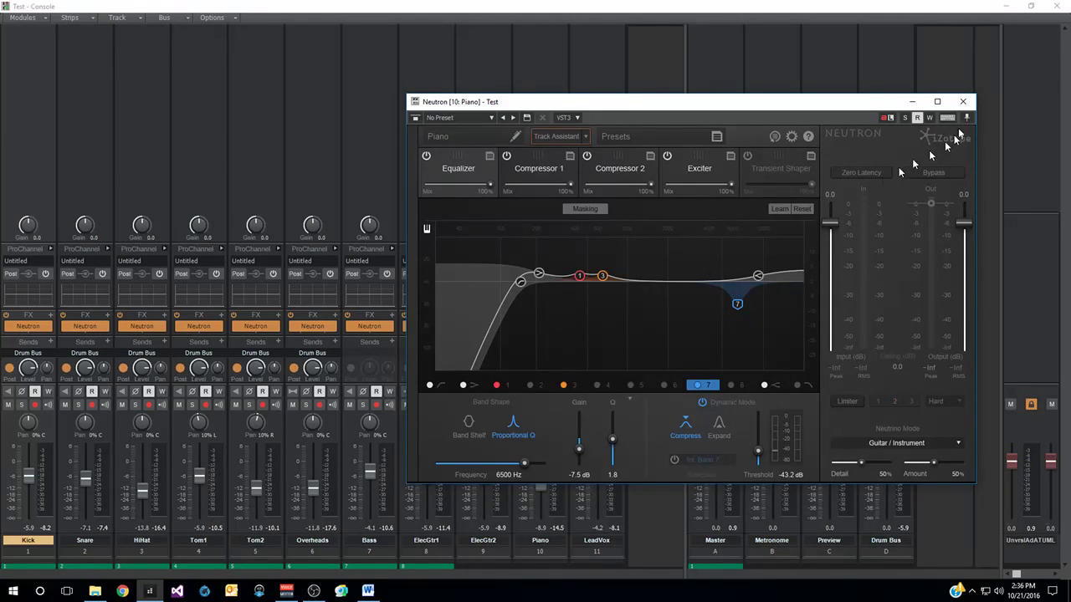
pyautogui.click(963, 101)
# Uncover the Track view, move the playback position to 00:00:15:00 where the piano plays continuously, and maximize the console again
pyautogui.doubleClick(582, 6)
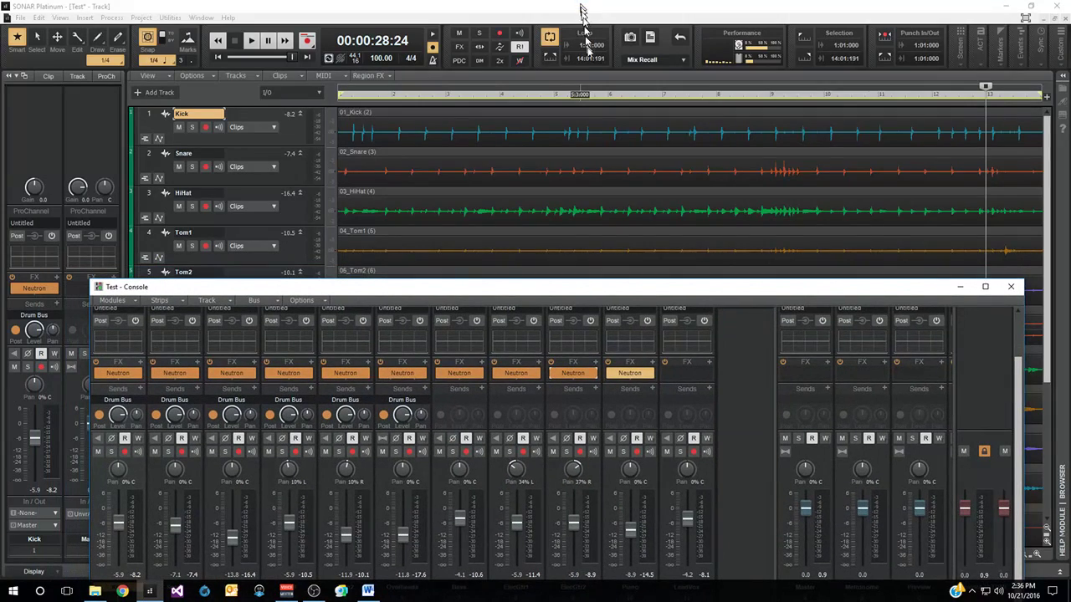
pyautogui.moveTo(569, 290); pyautogui.dragTo(575, 527)
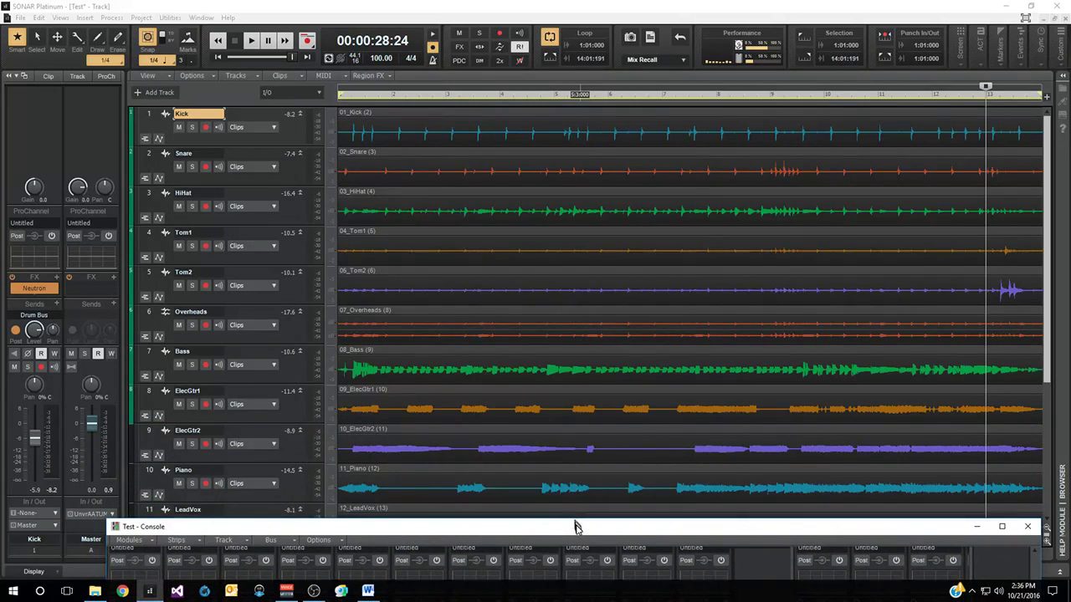
pyautogui.click(678, 97)
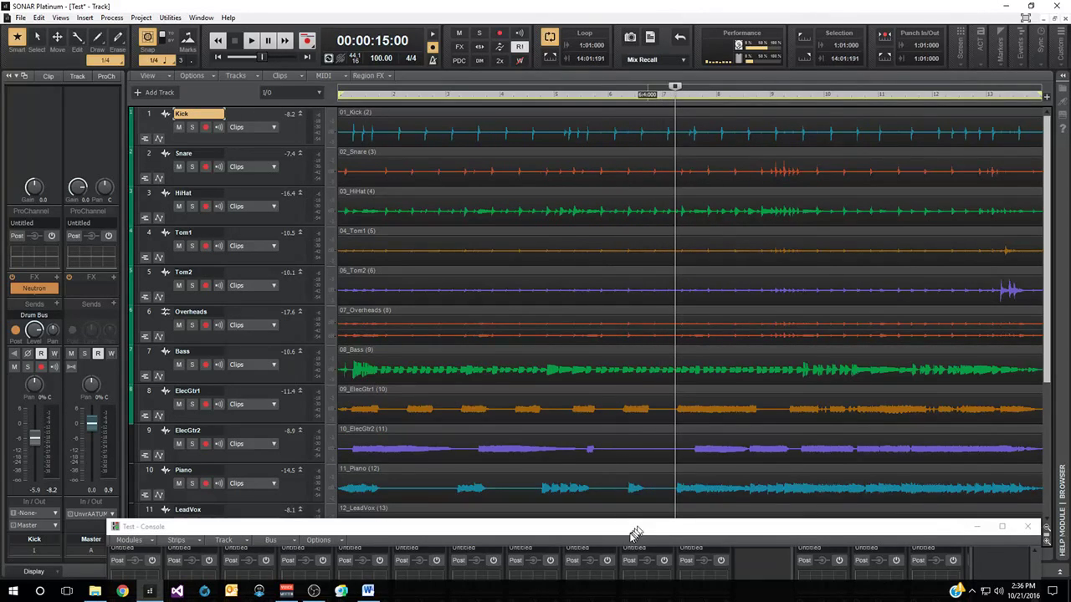
pyautogui.moveTo(674, 527); pyautogui.dragTo(622, 169)
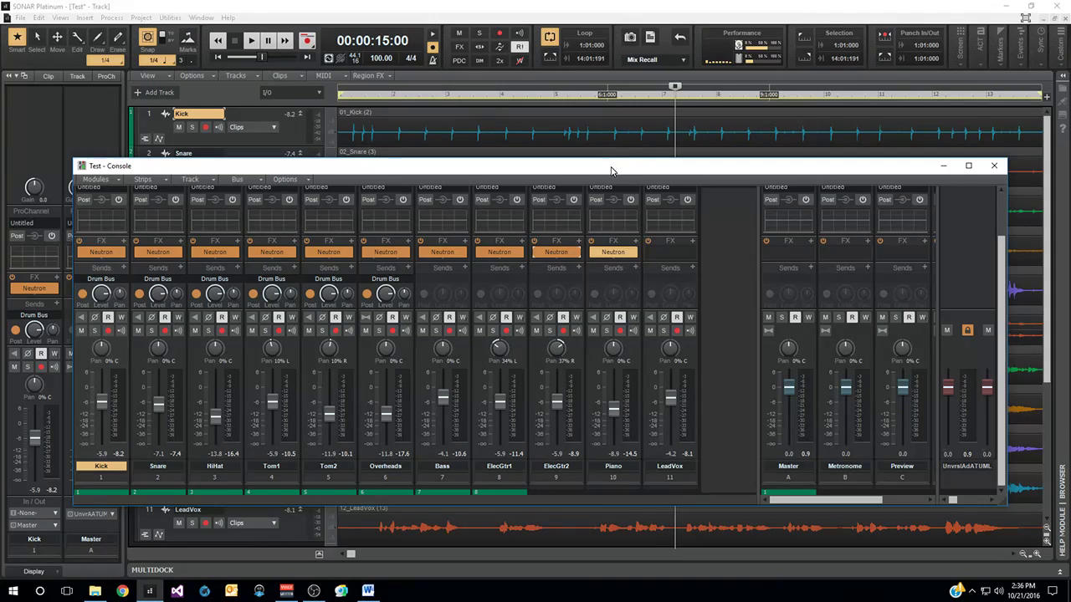
pyautogui.doubleClick(610, 170)
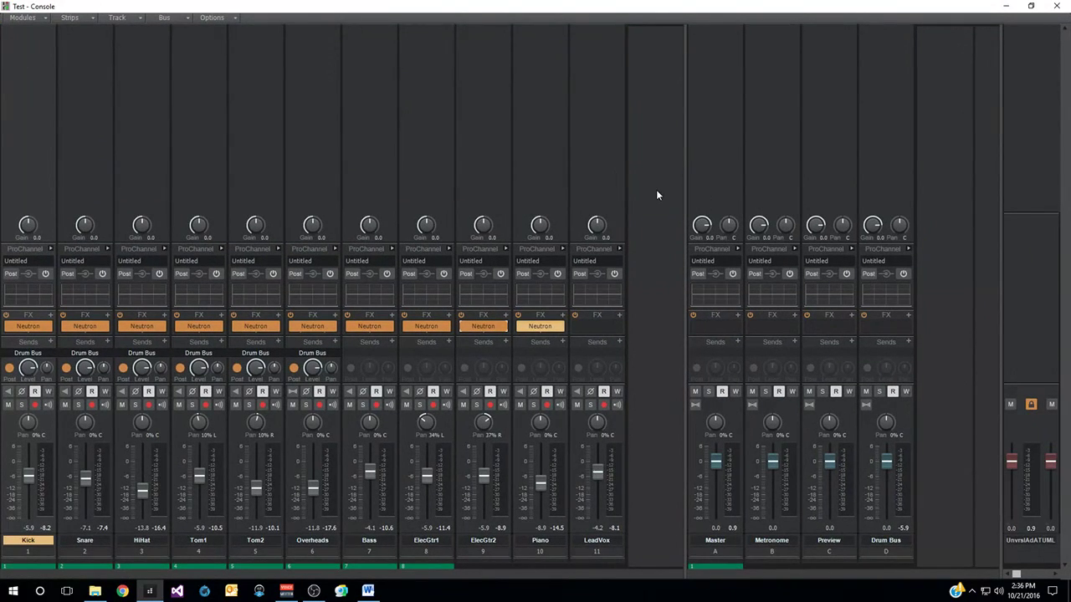
# Run Track Assistant in the Piano channel's Neutron during playback and close its window
pyautogui.doubleClick(548, 328)
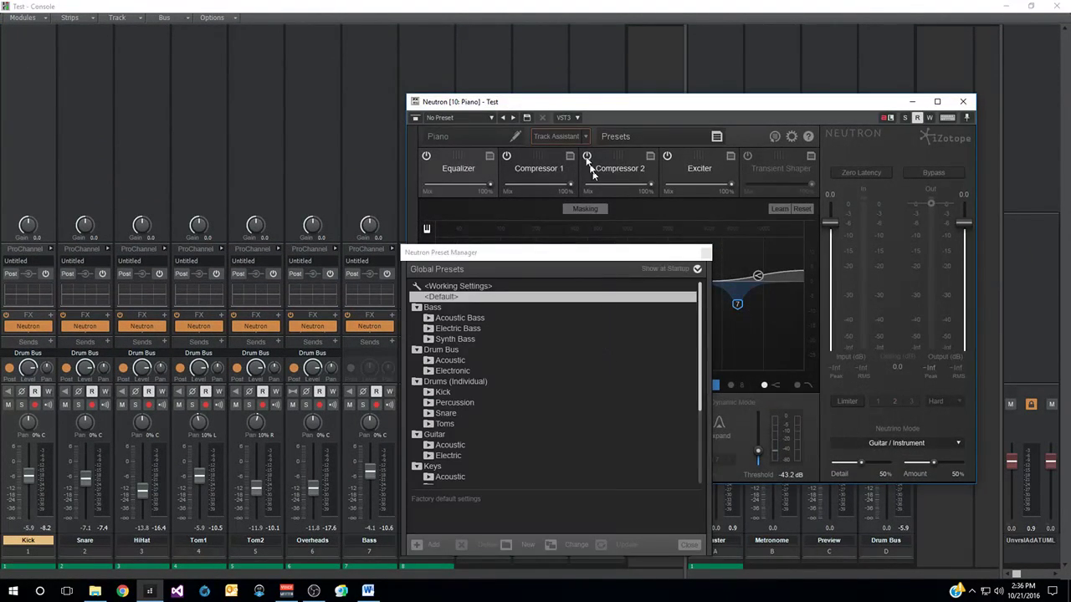
pyautogui.click(558, 136)
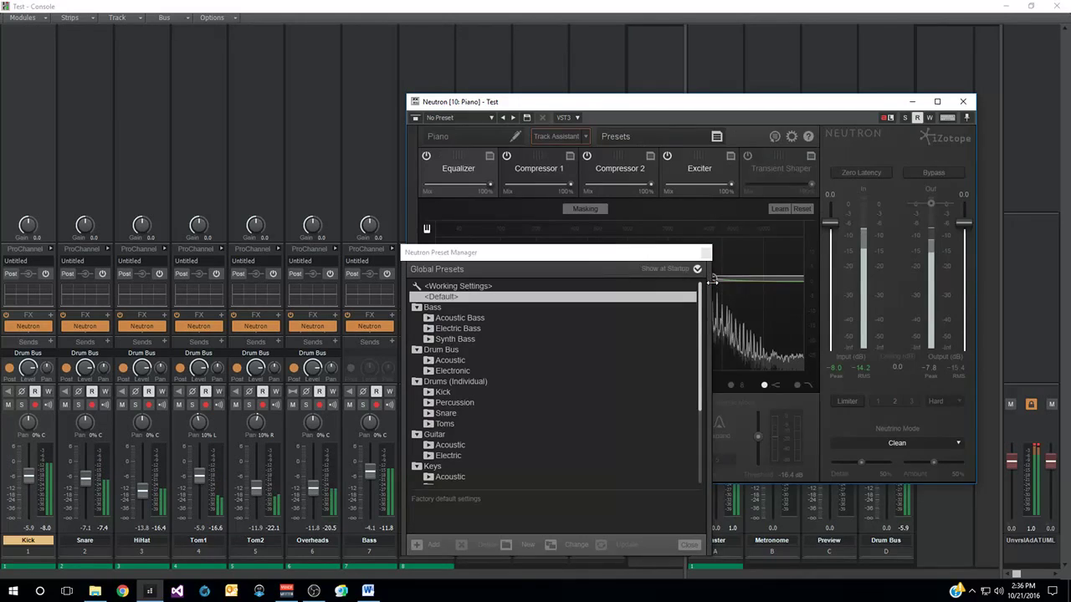
pyautogui.click(707, 251)
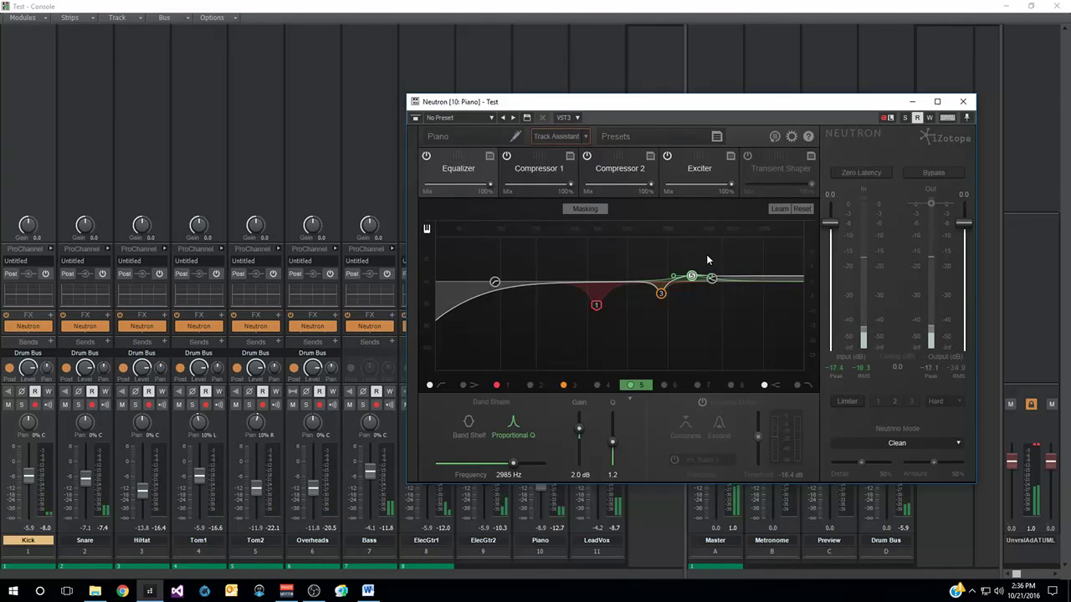
pyautogui.click(962, 101)
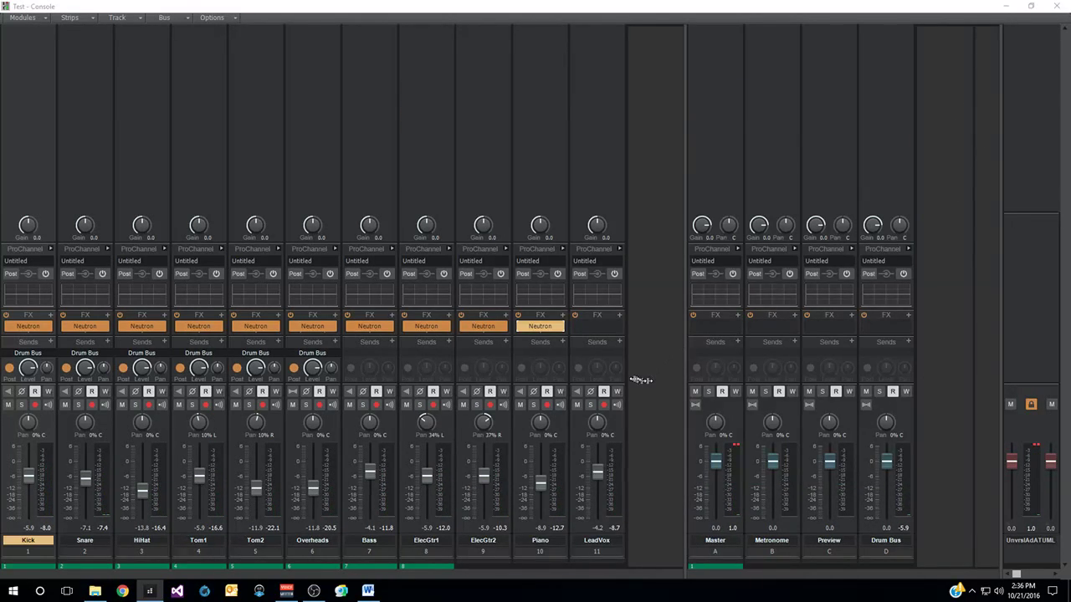
# Solo Piano, compare it with Neutron bypassed and active, and unsolo the channel
pyautogui.click(534, 405)
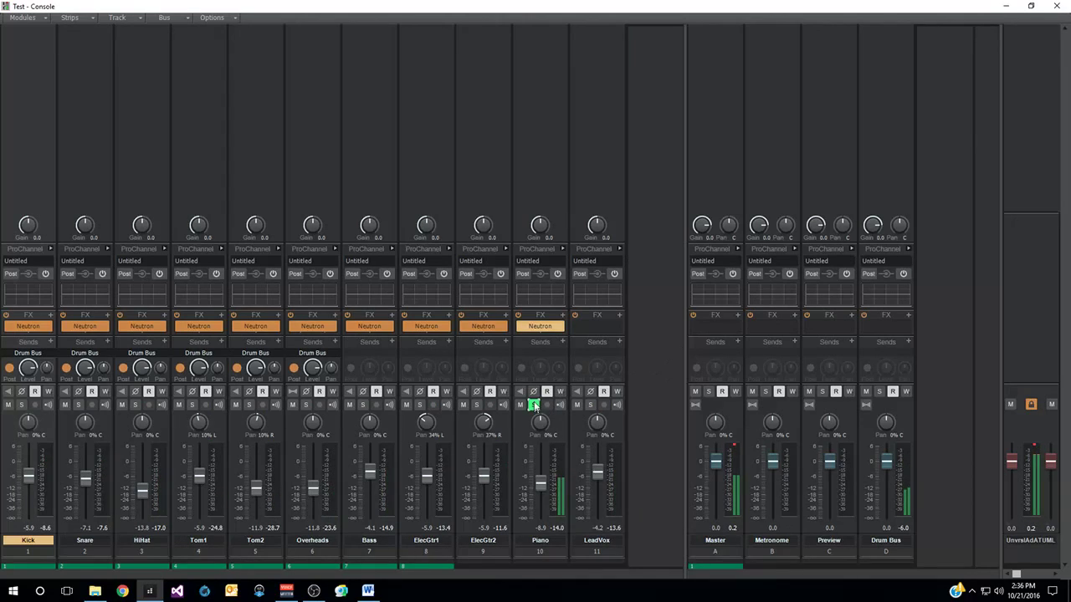
pyautogui.click(520, 327)
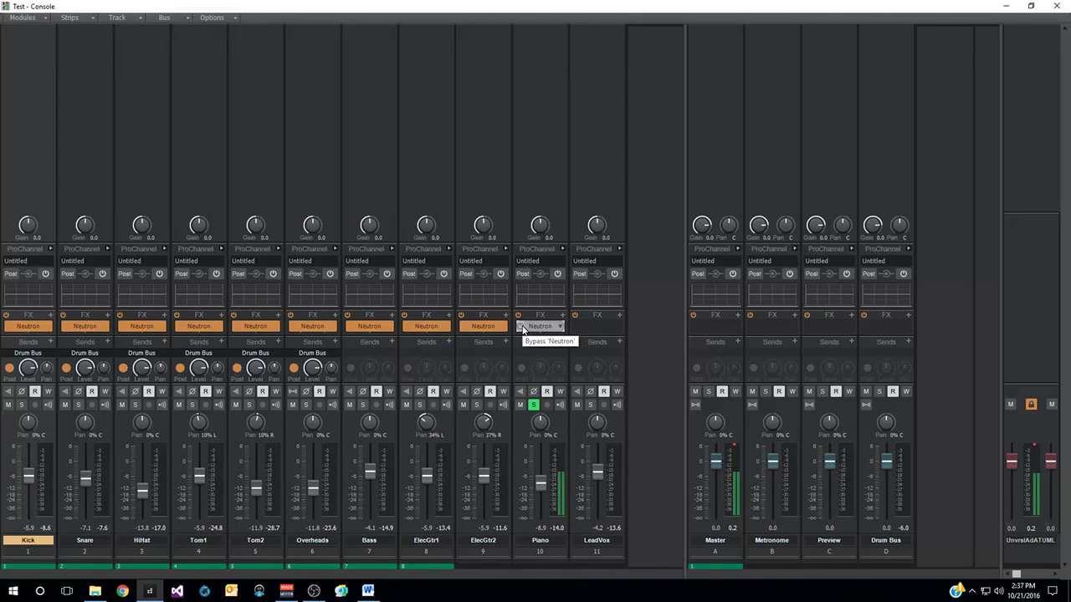
pyautogui.click(520, 327)
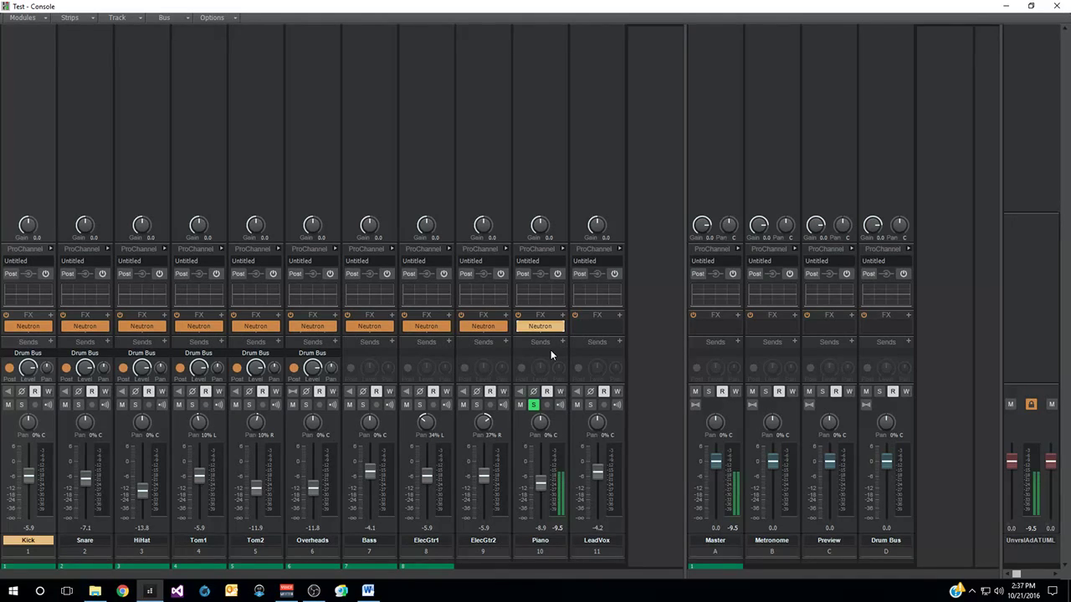
pyautogui.click(532, 406)
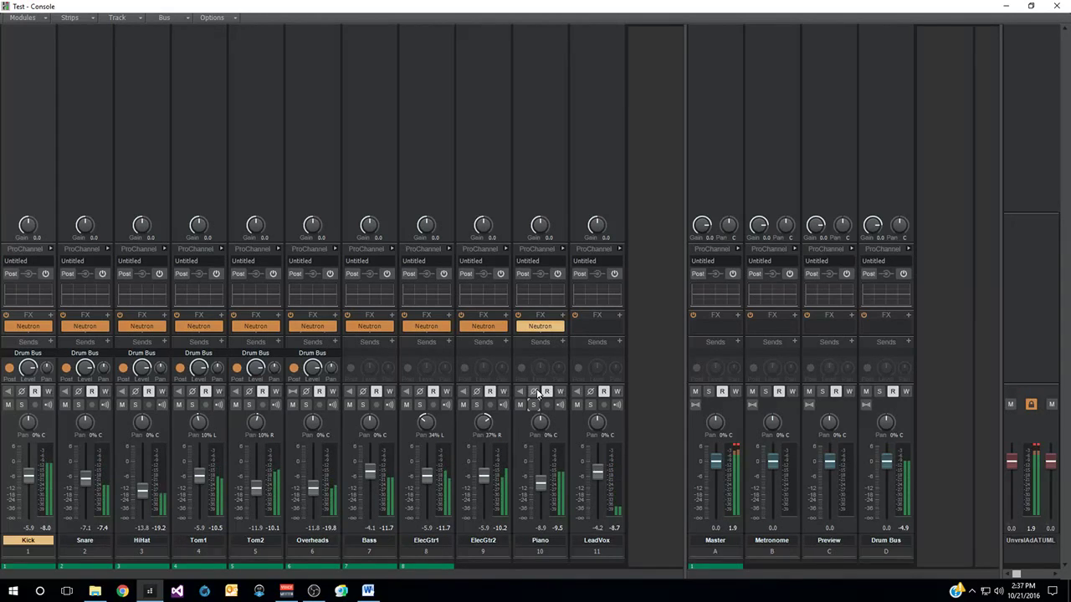
pyautogui.keyDown('ctrl'); pyautogui.click(605, 405); pyautogui.keyUp('ctrl')
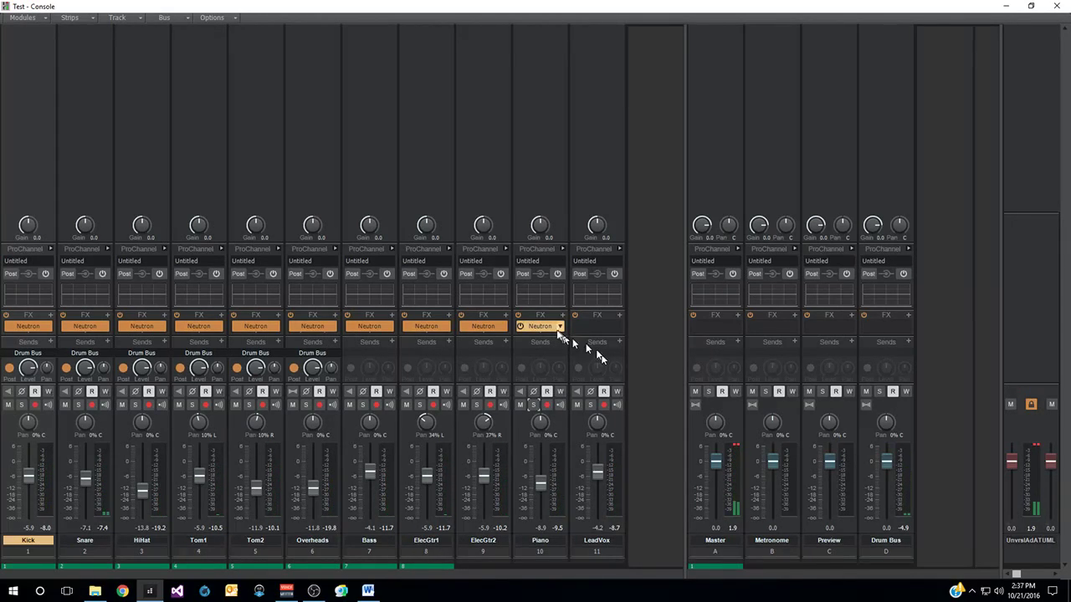
pyautogui.doubleClick(539, 326)
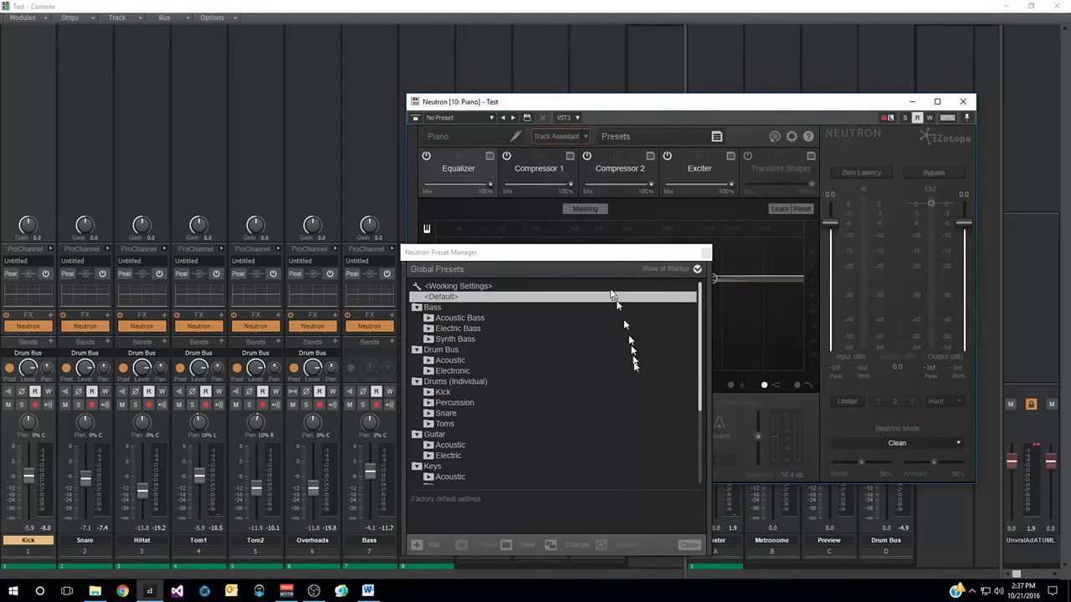
pyautogui.click(960, 102)
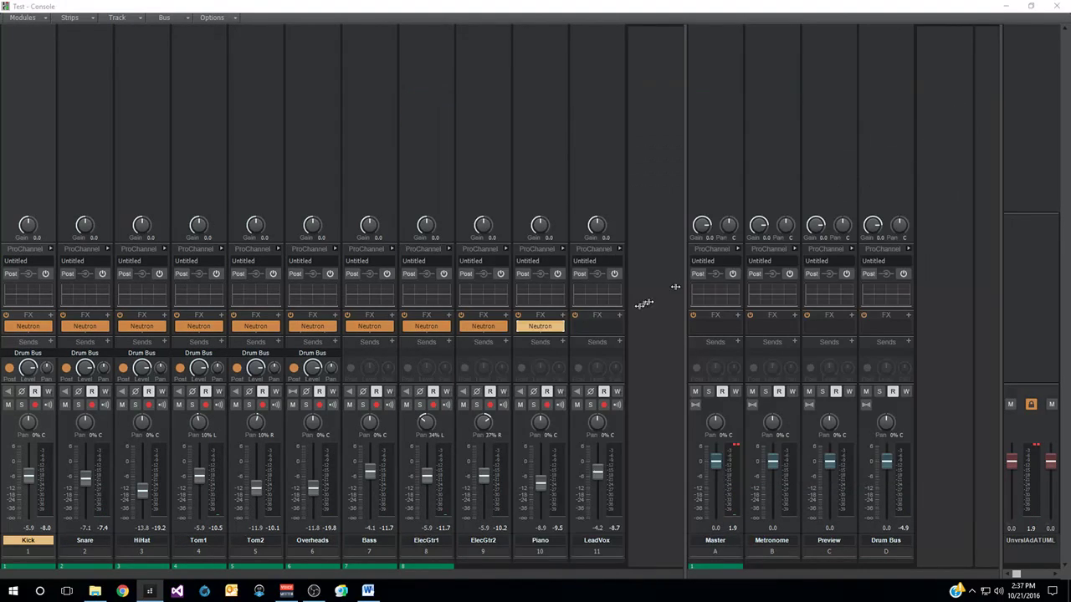
# Copy Neutron from the Piano channel to LeadVox and name the new instance "VOX"
pyautogui.moveTo(539, 327); pyautogui.dragTo(611, 337)
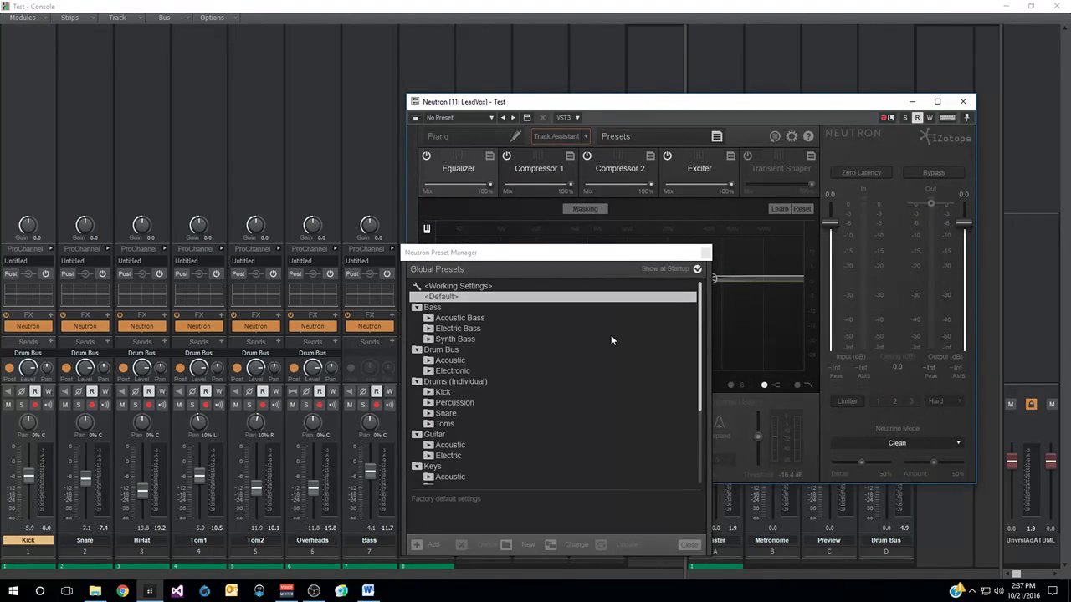
pyautogui.click(706, 252)
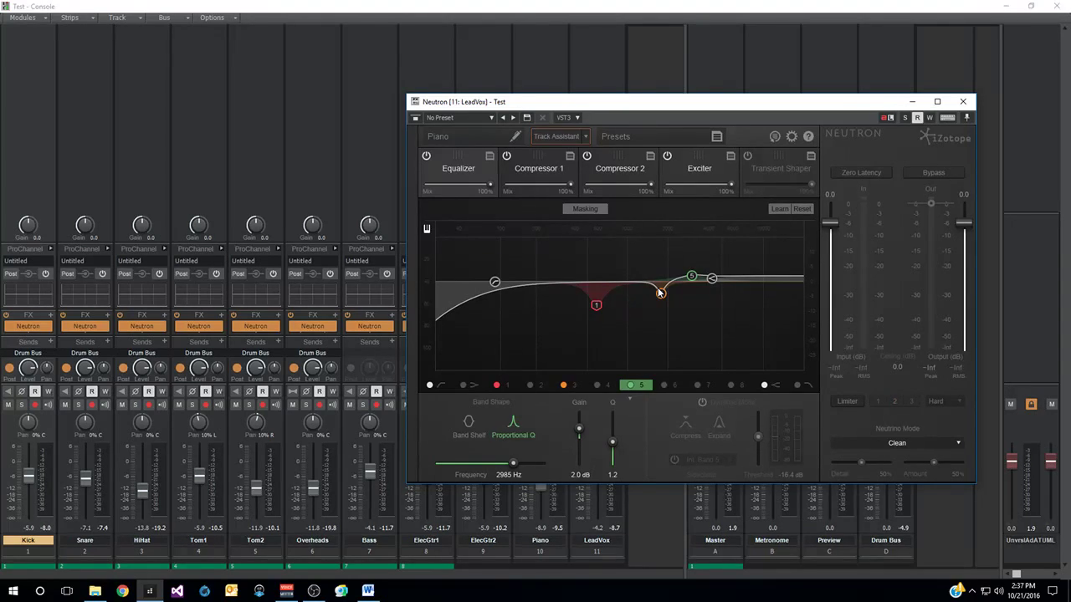
pyautogui.click(459, 138)
pyautogui.write('VOX')
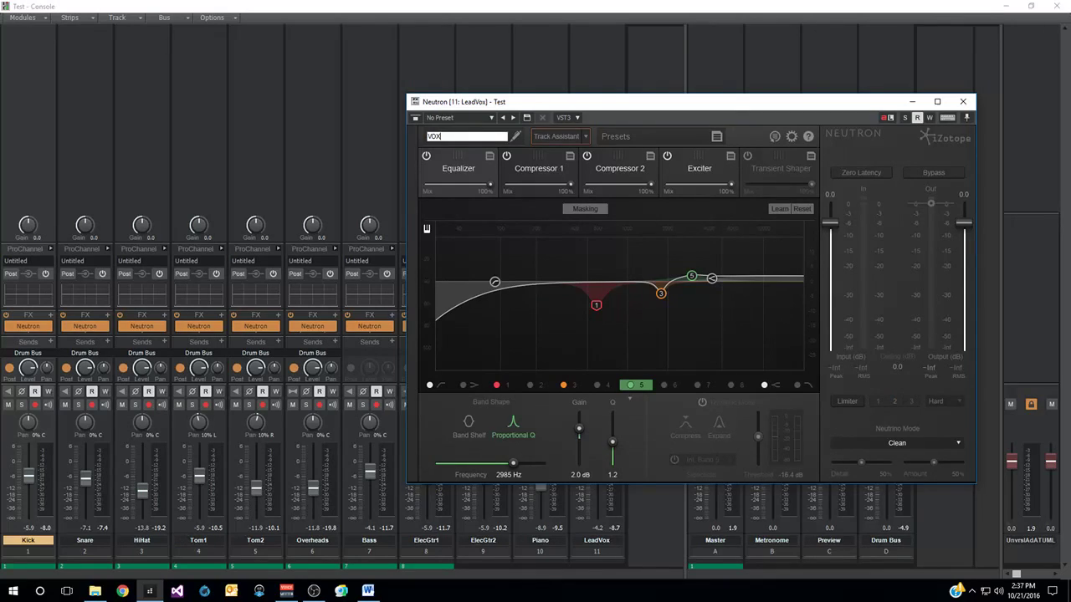
pyautogui.press('Return')
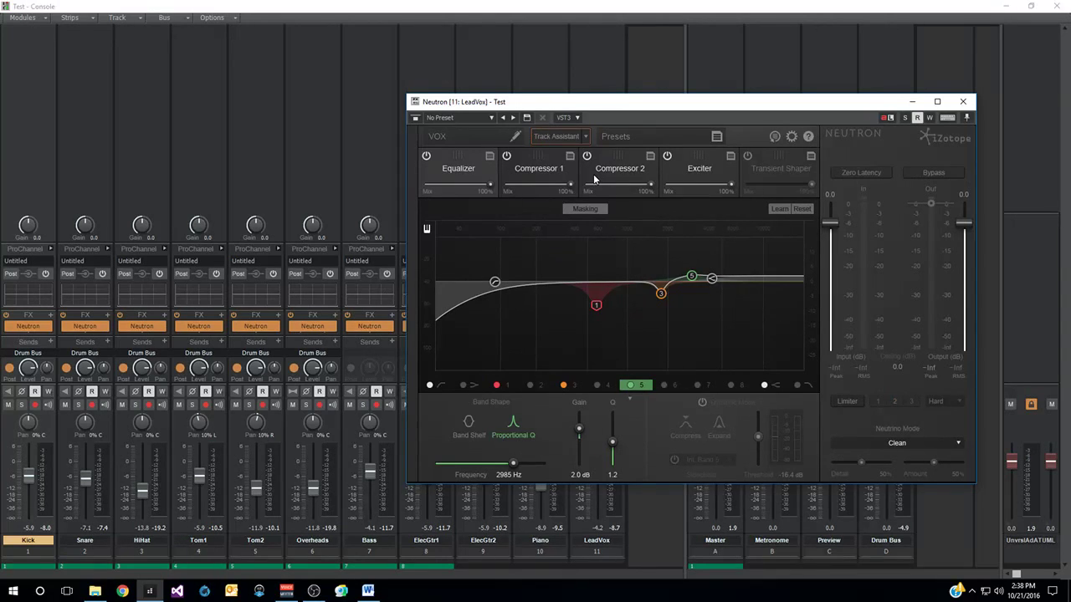
# Run Track Assistant in the VOX Neutron instance while the song plays, stop playback, and close the plug-in window
pyautogui.press('space')
pyautogui.click(547, 136)
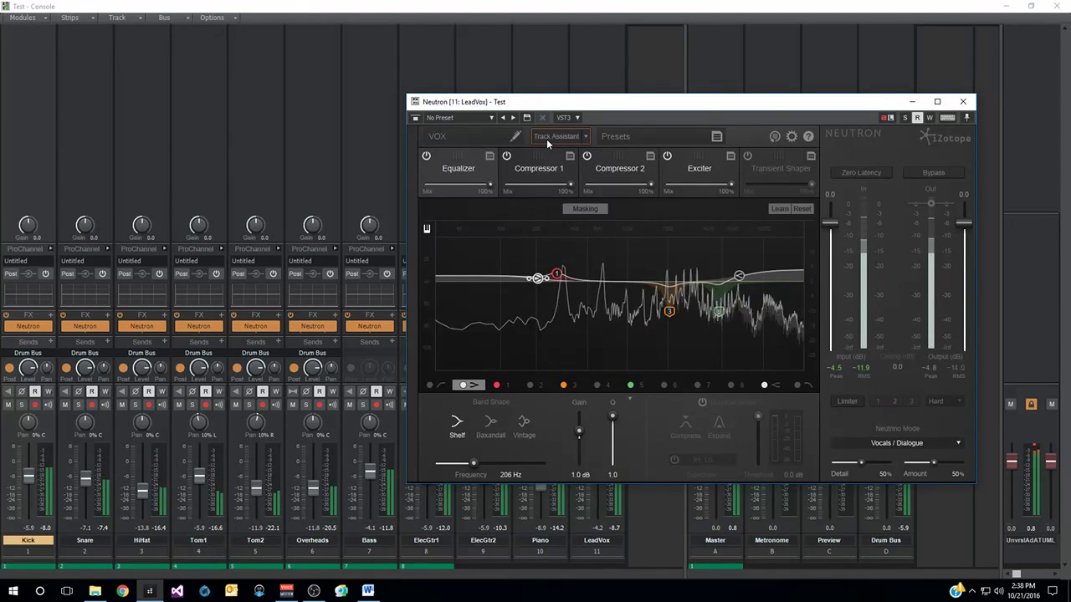
pyautogui.press('space')
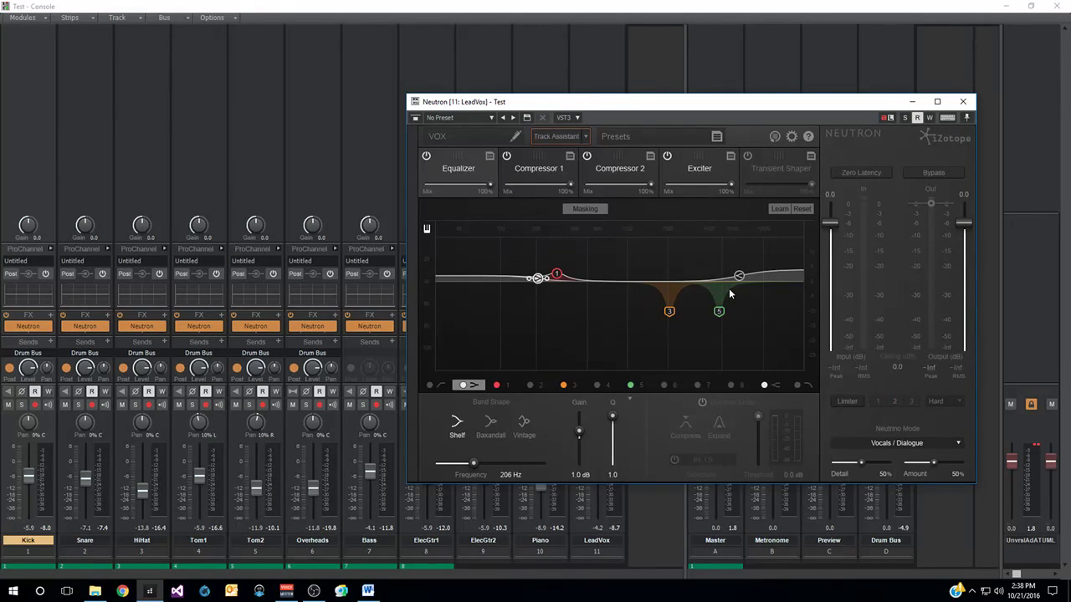
pyautogui.click(966, 101)
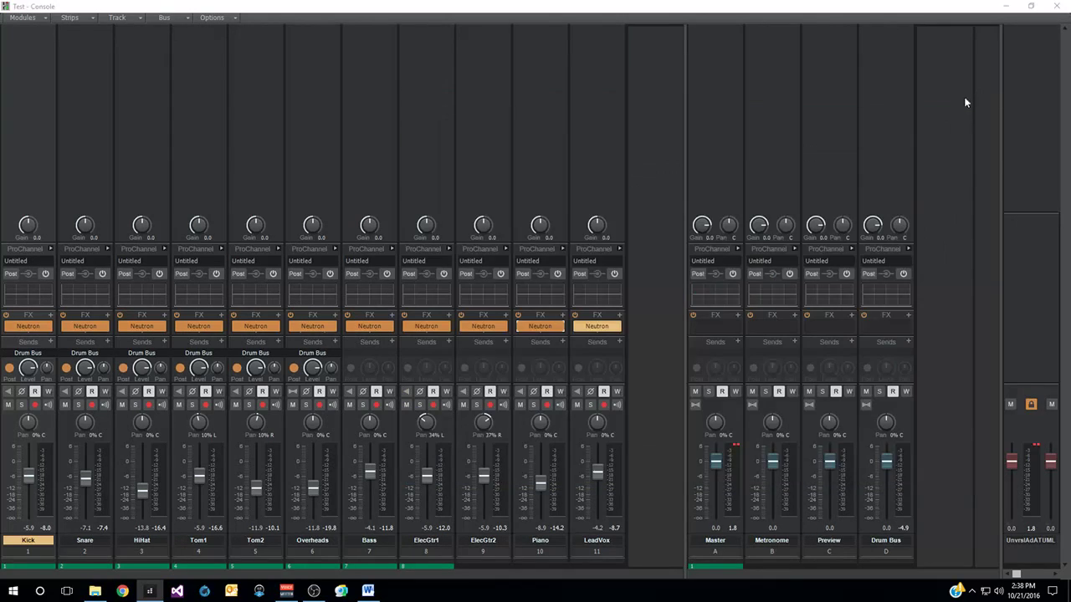
# Add the VST3 plug-in iZotope Nectar 2 after Neutron on the LeadVox channel
pyautogui.rightClick(621, 320)
pyautogui.click(636, 323)
pyautogui.moveTo(660, 320)
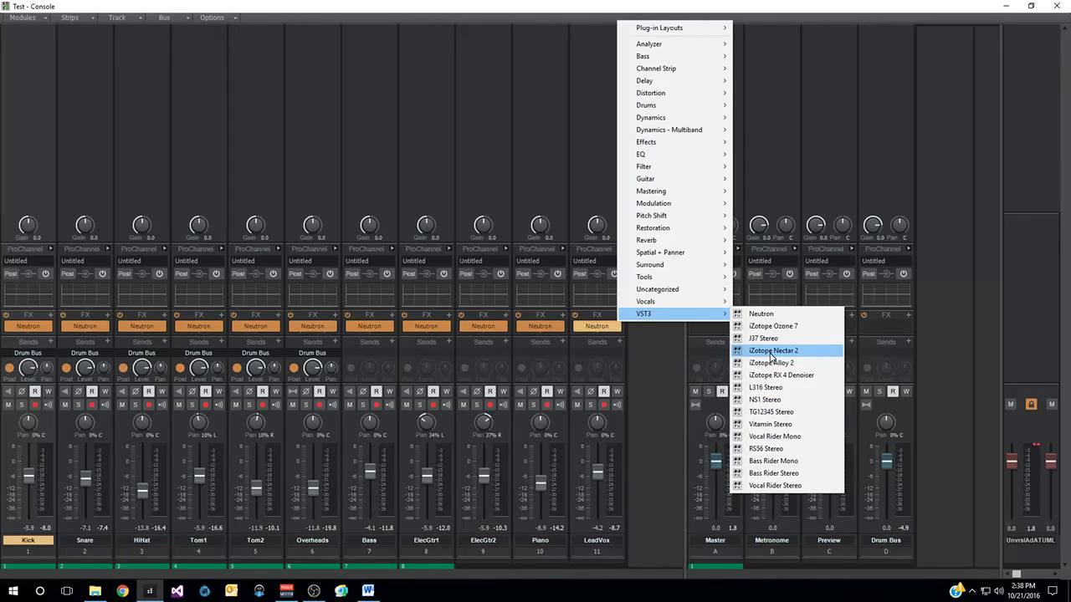
pyautogui.click(770, 353)
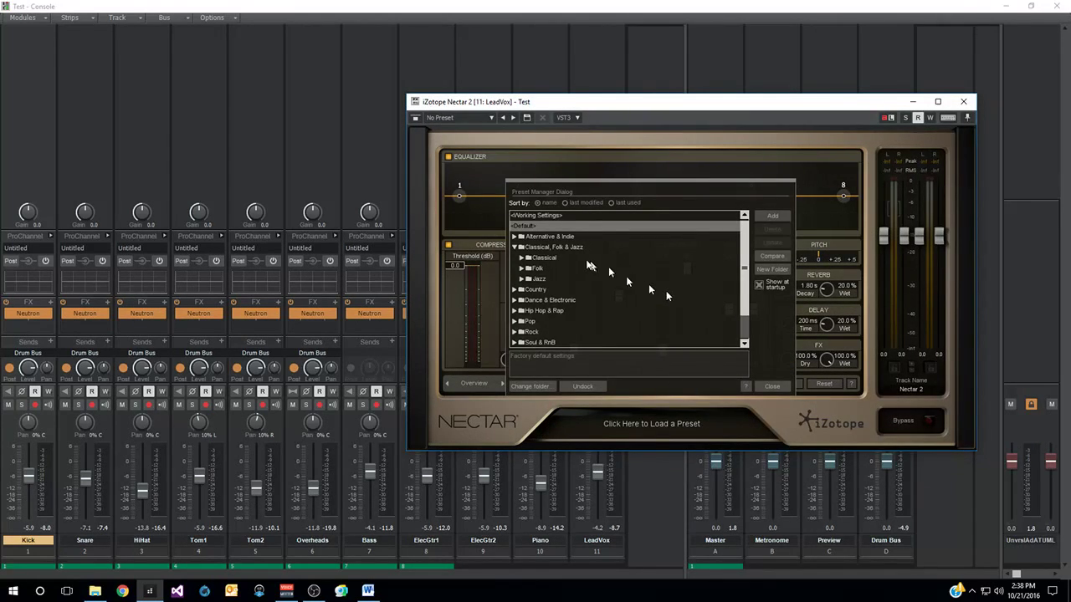
# Load the Classic Rock preset from the Rock folder in Nectar 2 and close the plug-in window
pyautogui.click(515, 249)
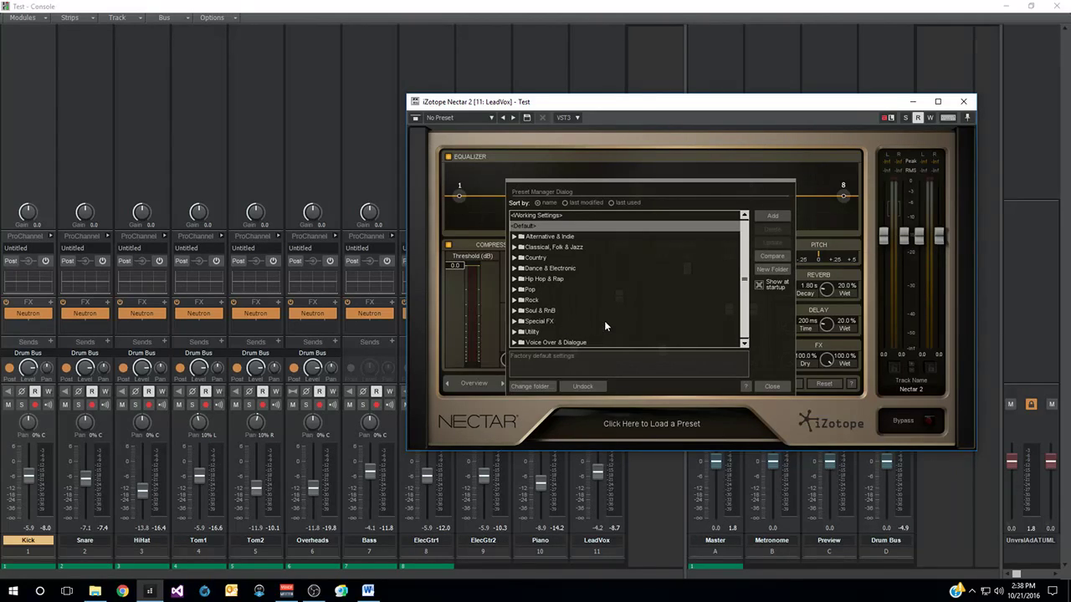
pyautogui.click(515, 299)
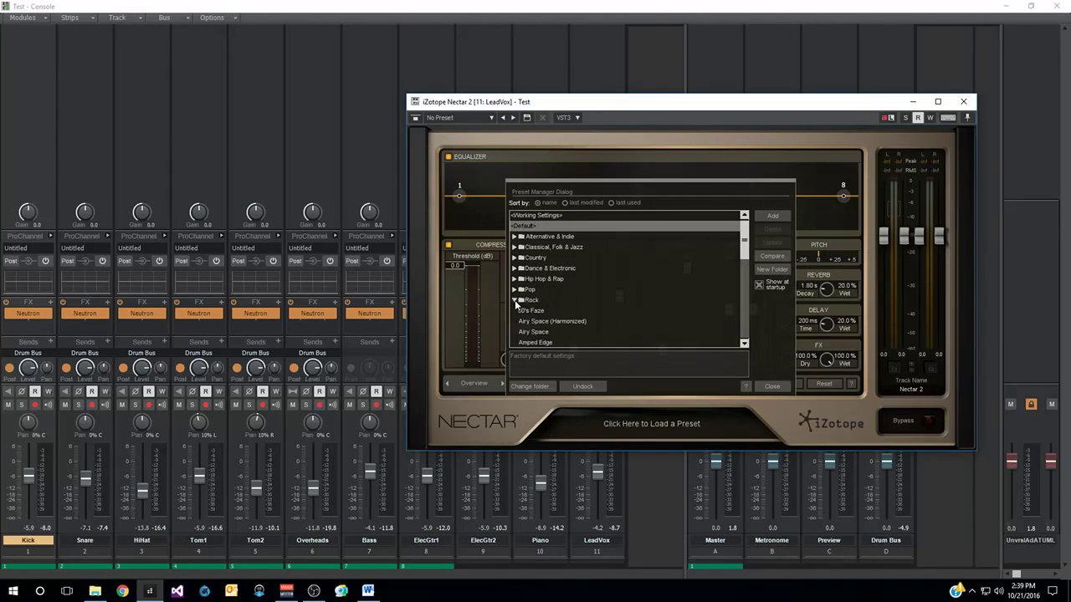
pyautogui.scroll(-1, 660, 303)
pyautogui.scroll(-2, 660, 307)
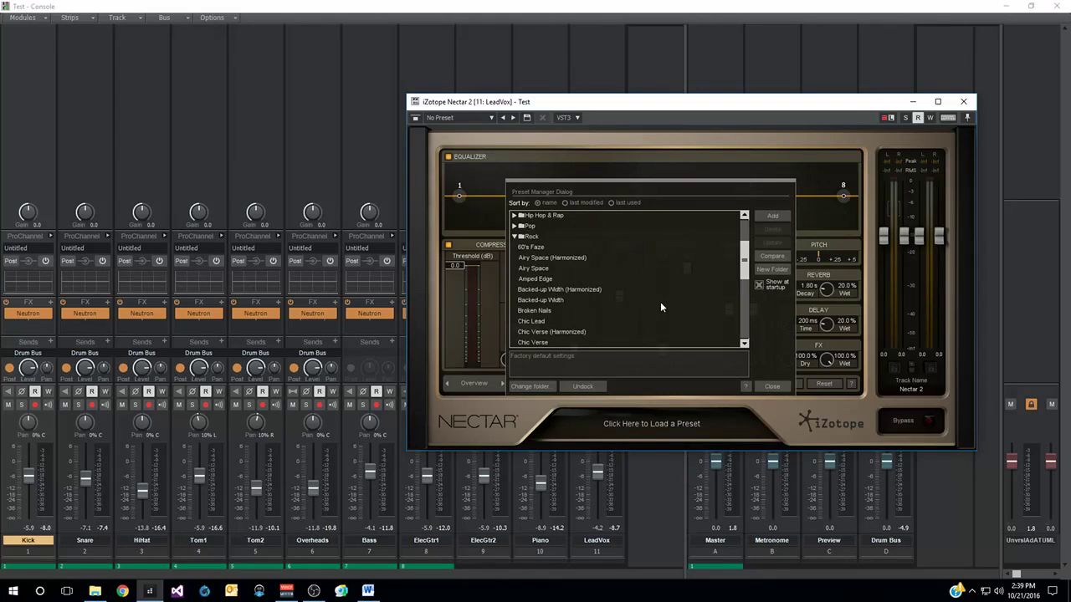
pyautogui.scroll(-1, 660, 307)
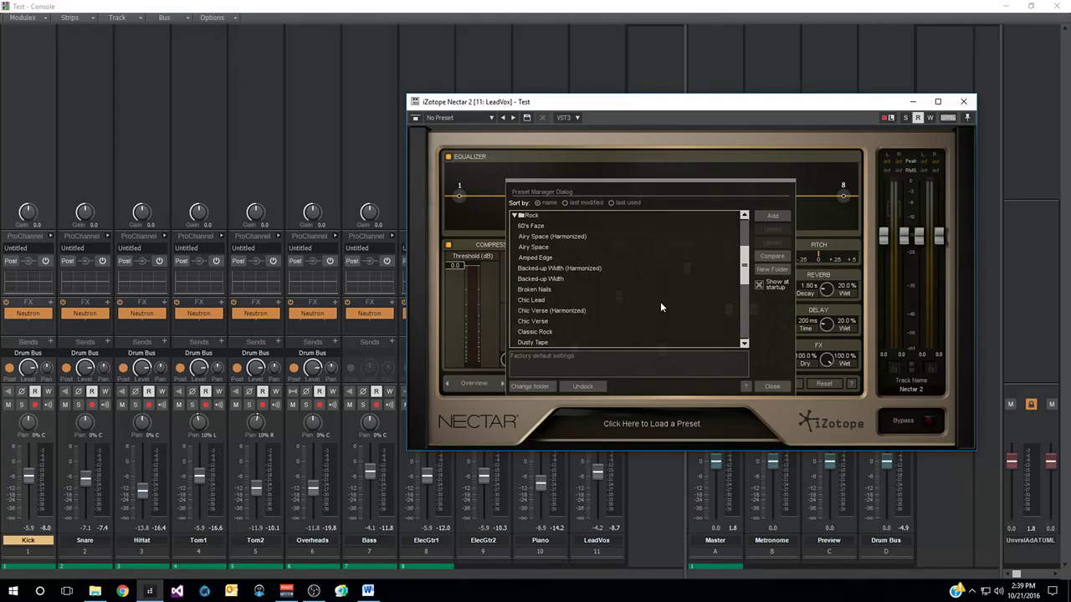
pyautogui.click(542, 332)
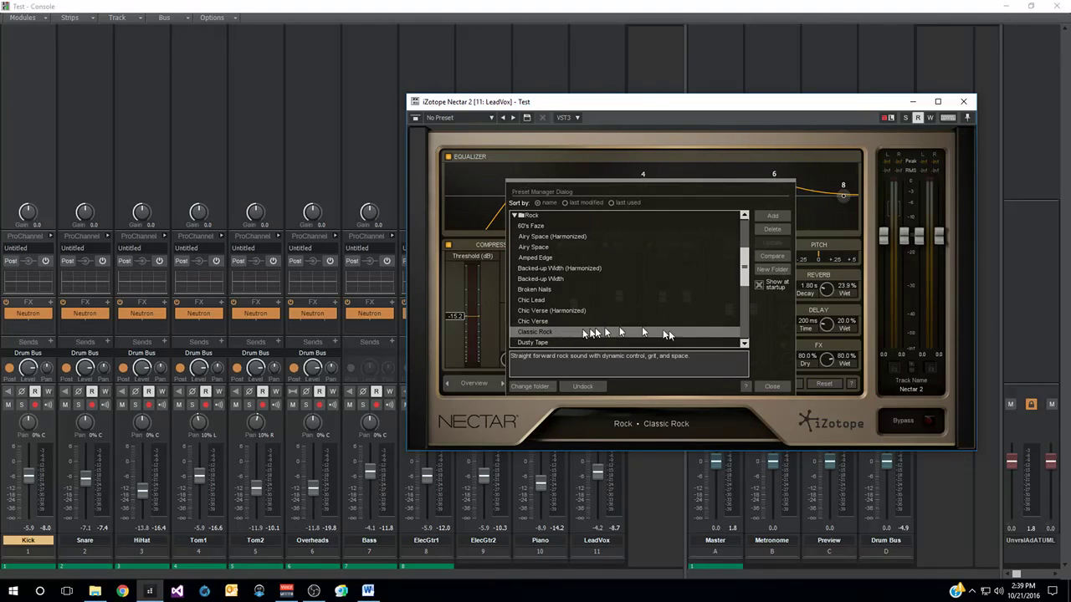
pyautogui.click(771, 384)
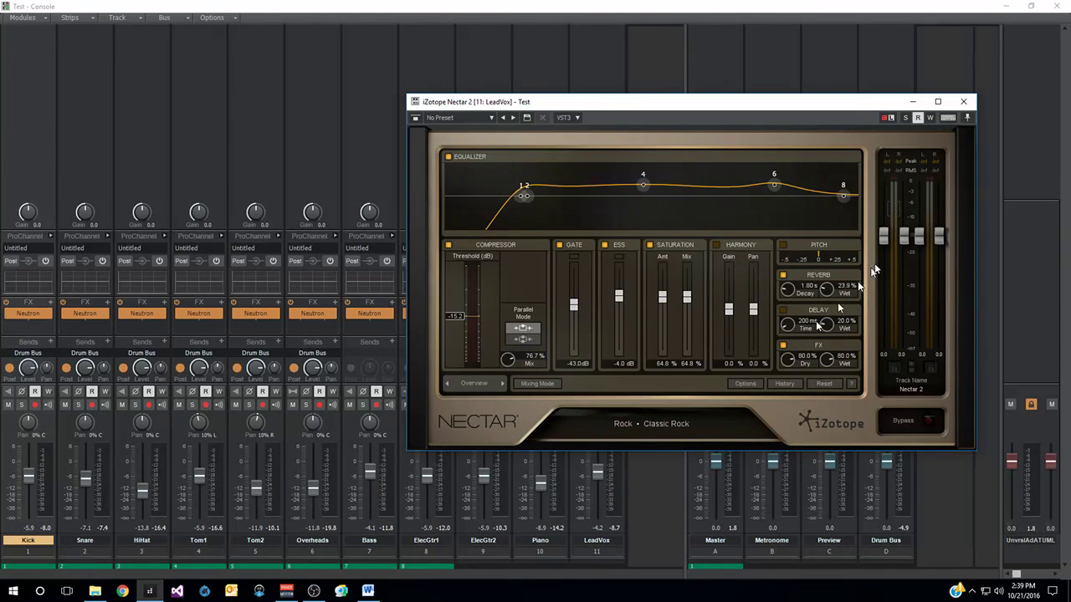
pyautogui.click(963, 102)
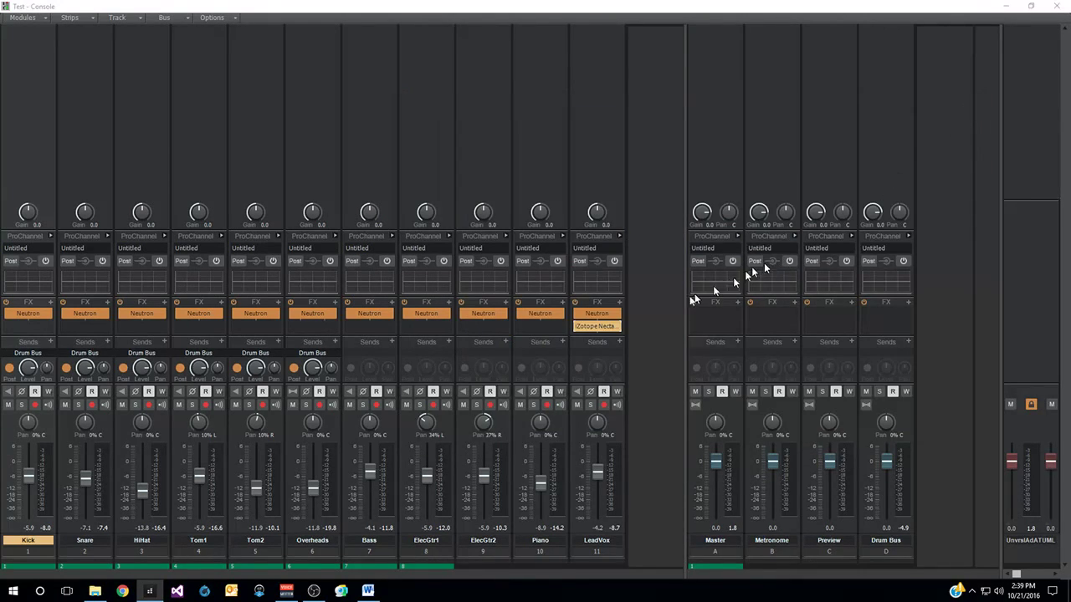
# In LeadVox's Neutron, turn off Compressor 1, Compressor 2 and Exciter, and reset the equalizer's high shelf to 0.0 dB at 11000 Hz
pyautogui.doubleClick(616, 314)
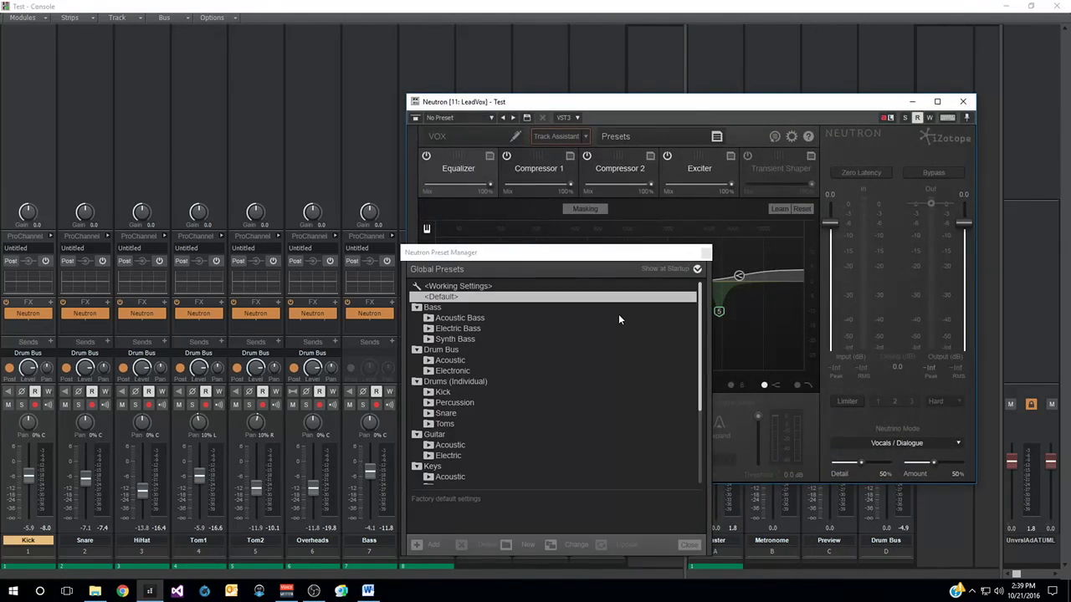
pyautogui.click(705, 251)
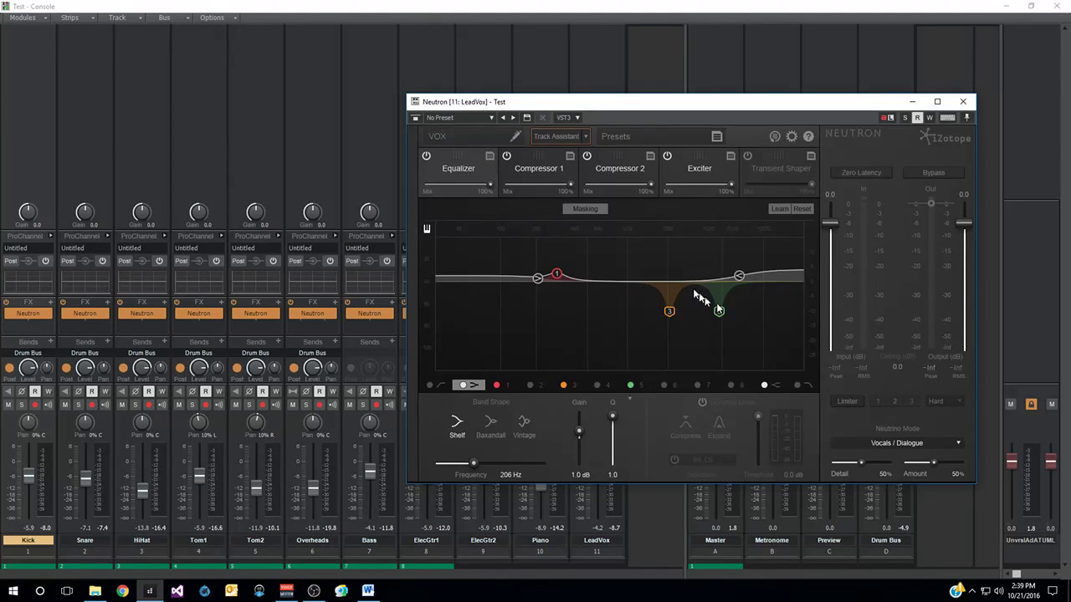
pyautogui.click(506, 157)
pyautogui.click(587, 157)
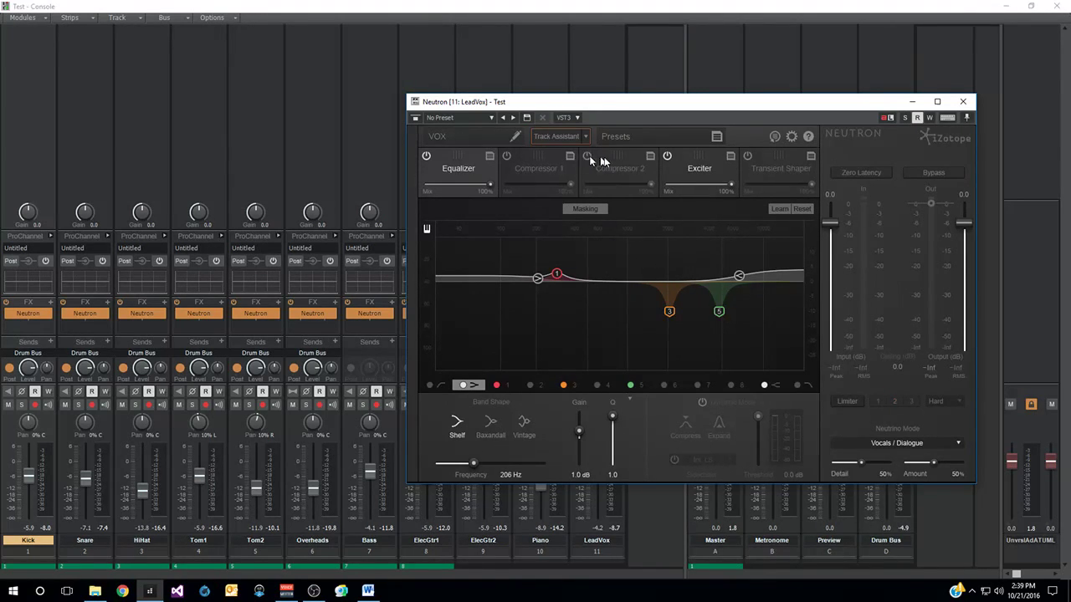
pyautogui.click(667, 157)
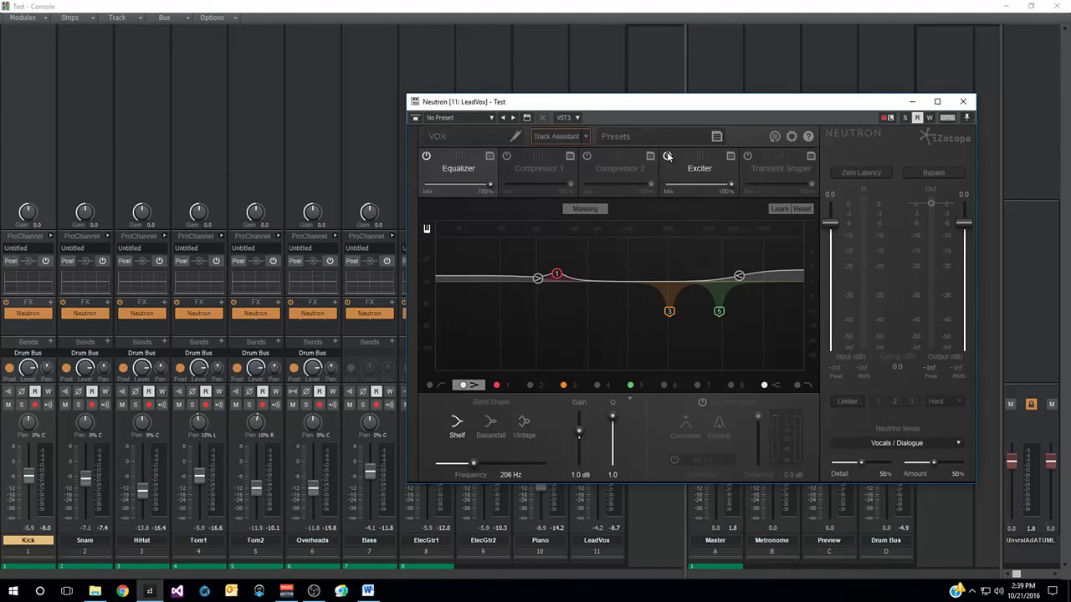
pyautogui.doubleClick(741, 275)
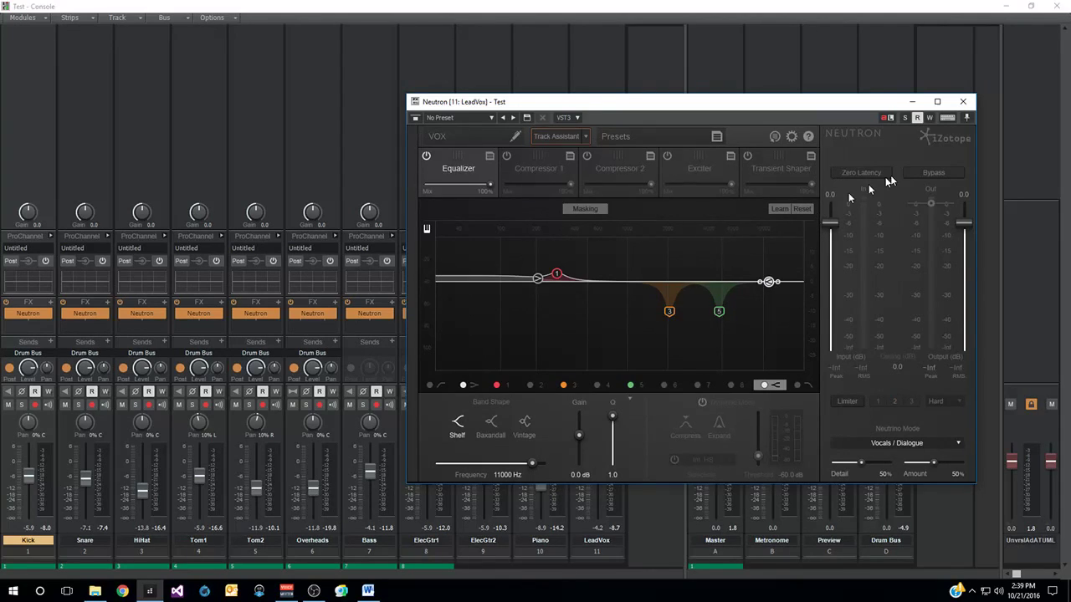
pyautogui.click(964, 101)
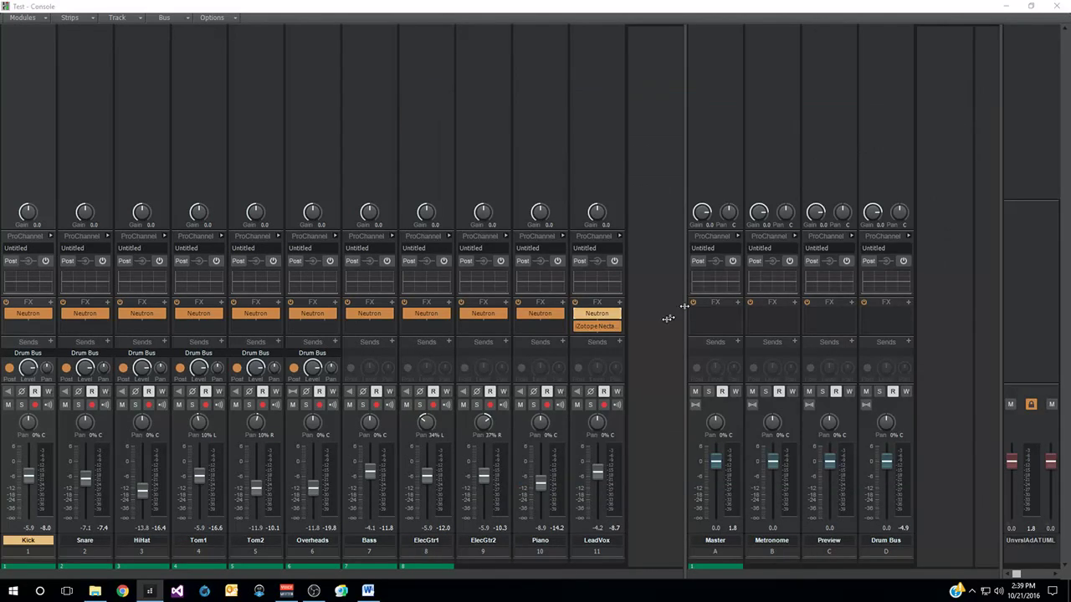
# Solo LeadVox, play it to hear the Neutron and Nectar 2 processing, and unsolo the channel
pyautogui.click(590, 405)
pyautogui.press('space')
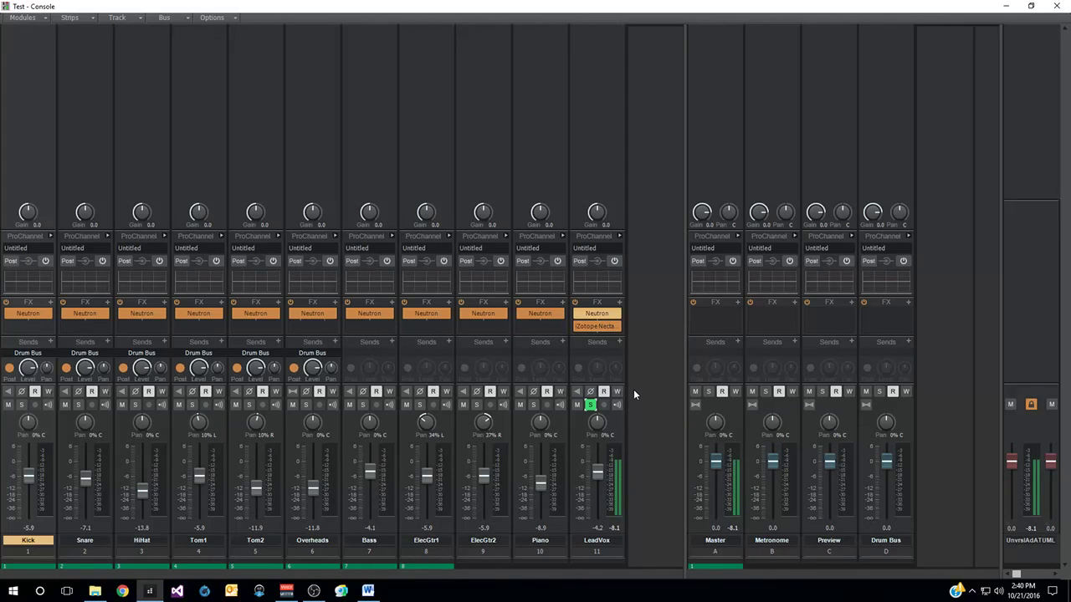
pyautogui.click(590, 405)
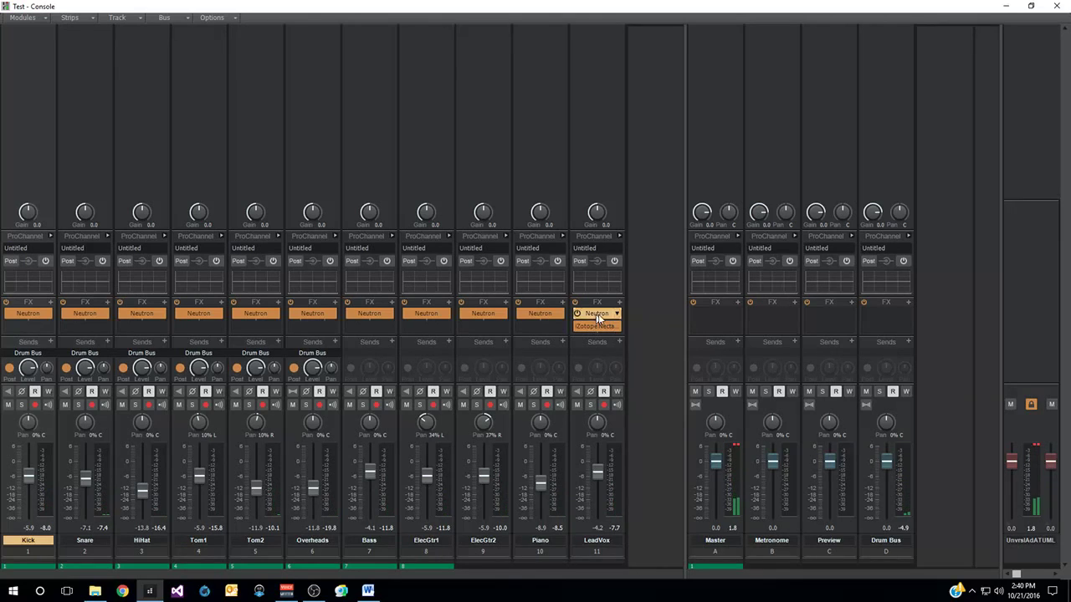
# Copy LeadVox's Neutron to the Drum Bus and run its Track Assistant while the song plays
pyautogui.moveTo(597, 318); pyautogui.dragTo(873, 310)
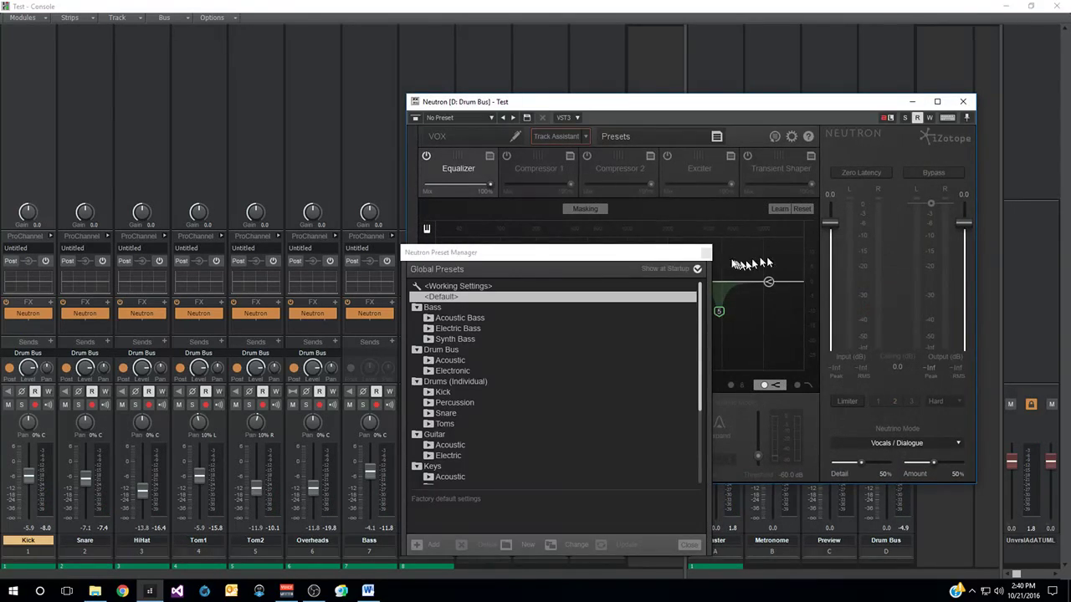
pyautogui.click(735, 261)
pyautogui.moveTo(710, 104); pyautogui.dragTo(508, 103)
pyautogui.press('space')
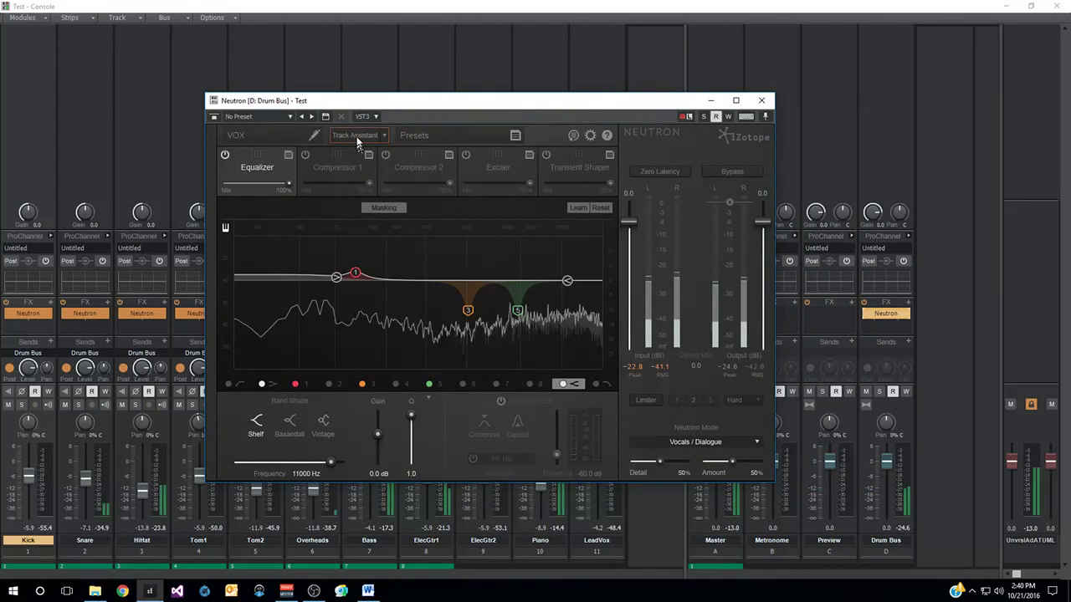
pyautogui.click(355, 135)
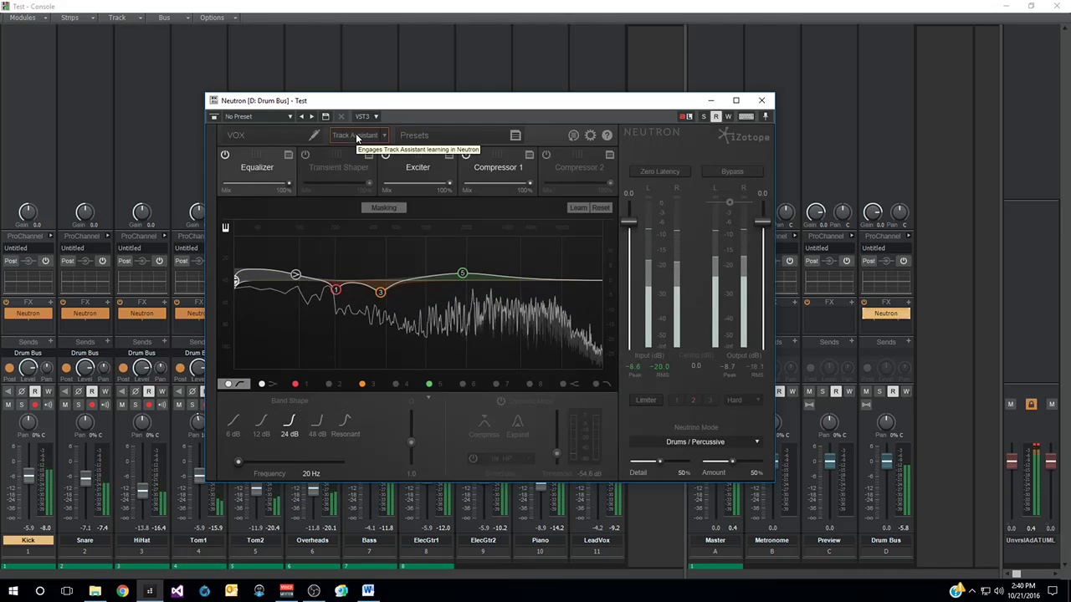
# Close the Neutron window, then bypass and re-enable the Drum Bus Neutron during playback to compare the sound
pyautogui.click(761, 100)
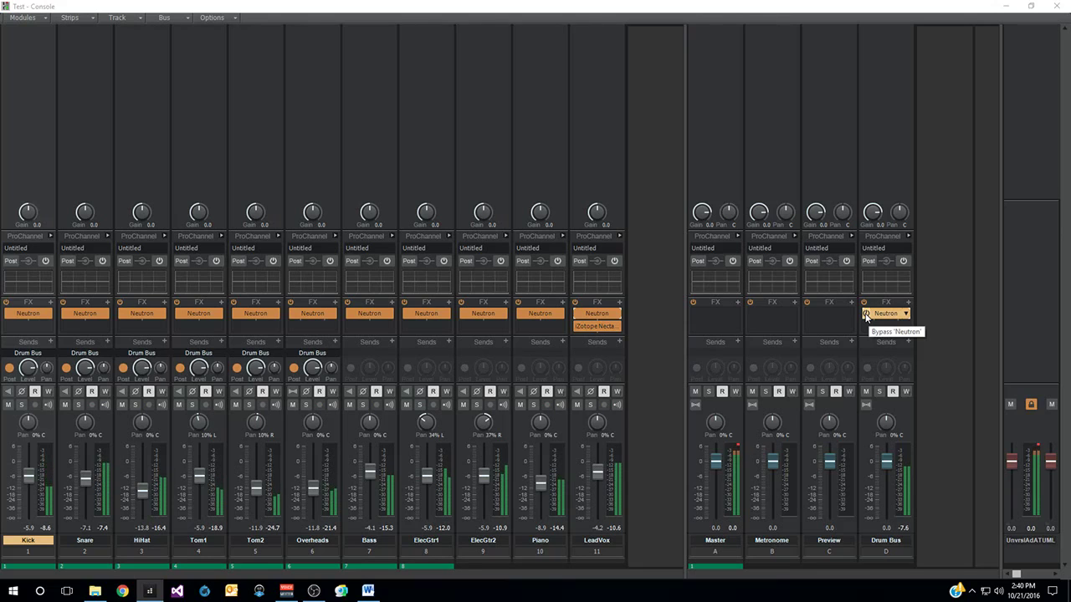
pyautogui.click(866, 315)
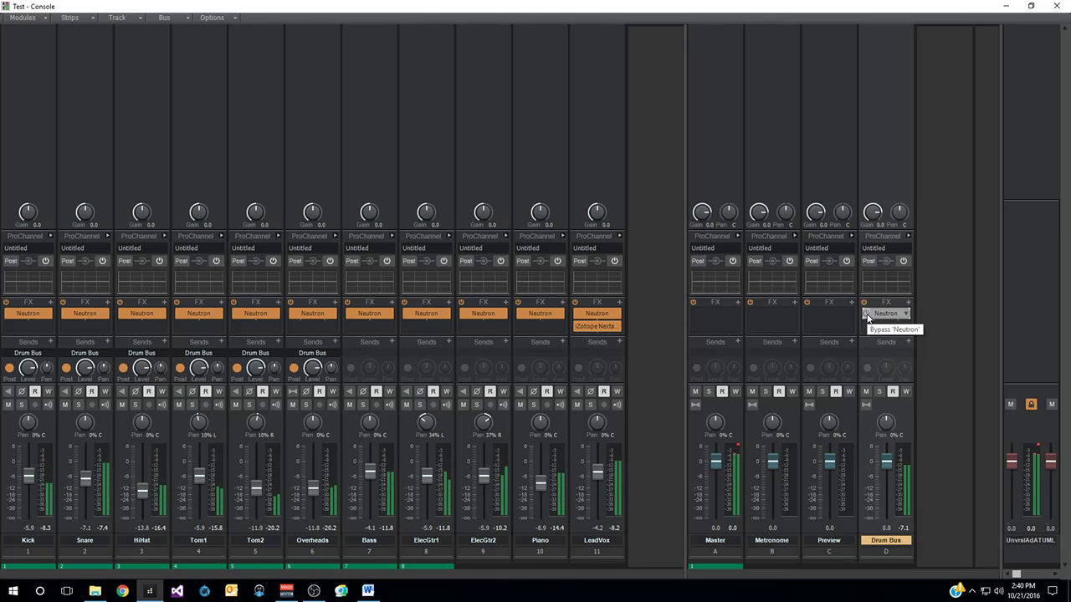
pyautogui.click(866, 315)
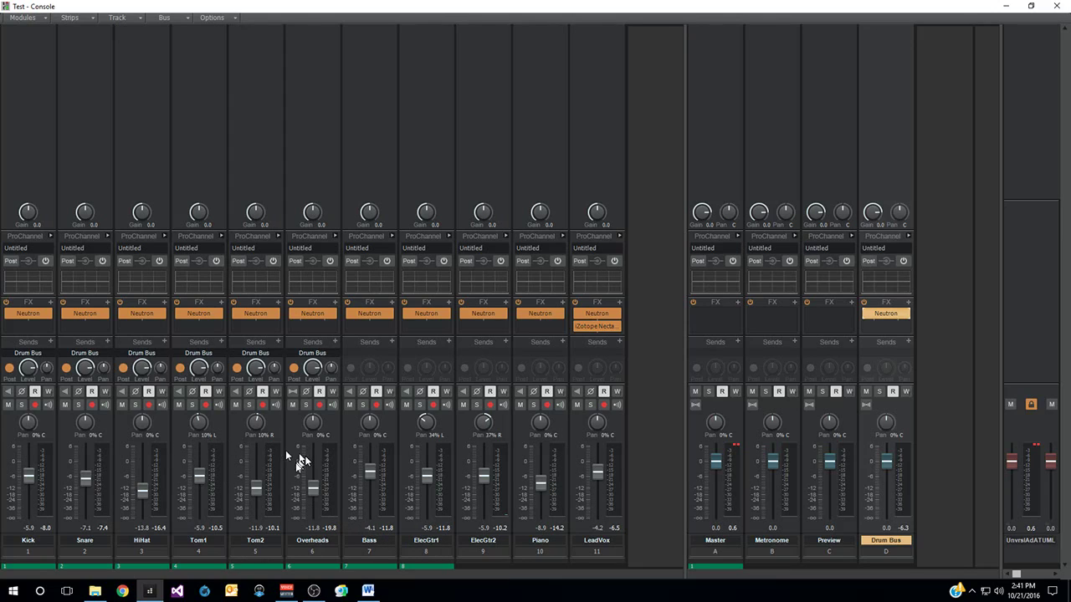
# Add a send on the Kick channel to Neutron(Input 2)-Bass
pyautogui.doubleClick(369, 313)
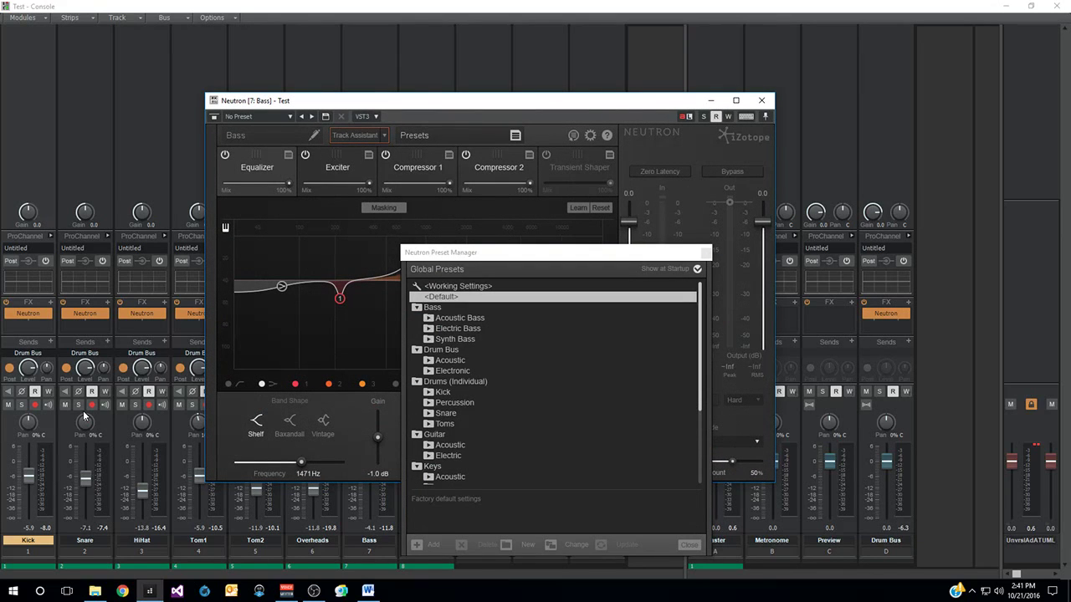
pyautogui.click(51, 341)
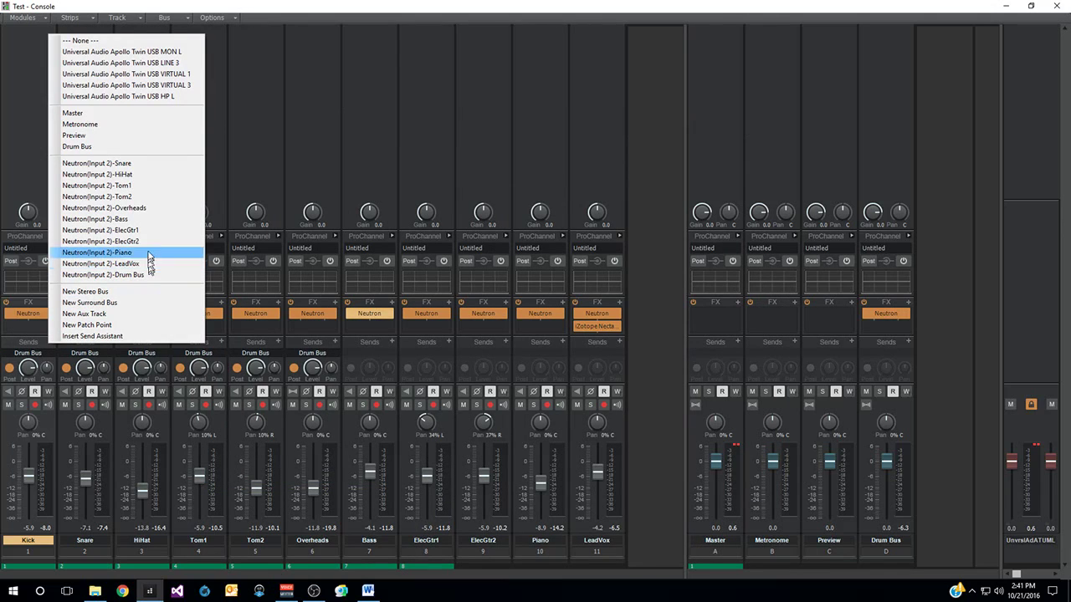
pyautogui.click(144, 219)
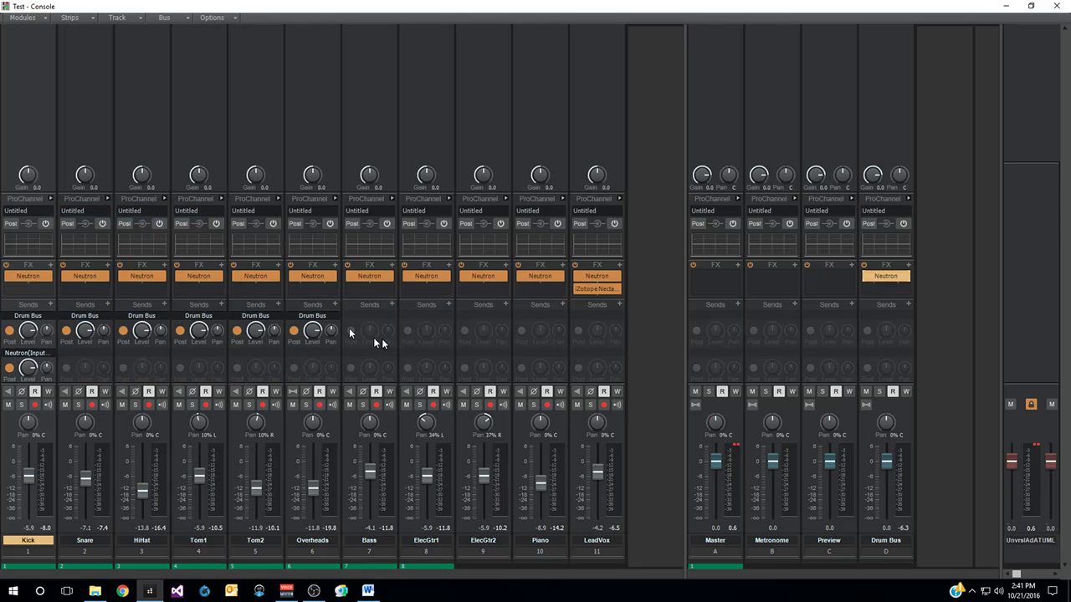
# Open Neutron on the Bass channel, enable Masking in its equalizer, and choose Kick as the comparison track
pyautogui.doubleClick(371, 276)
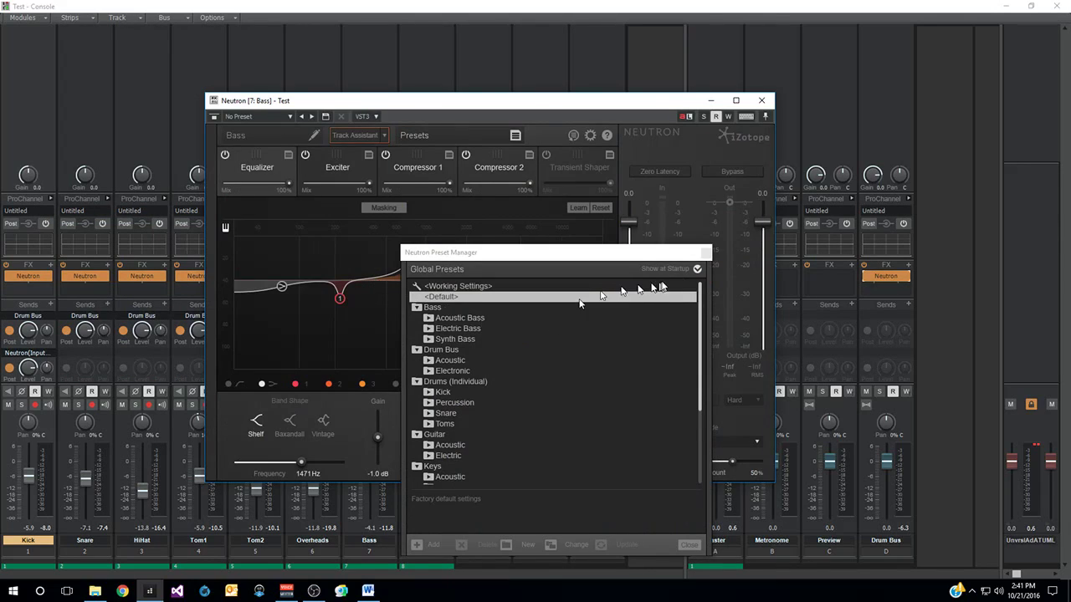
pyautogui.click(699, 254)
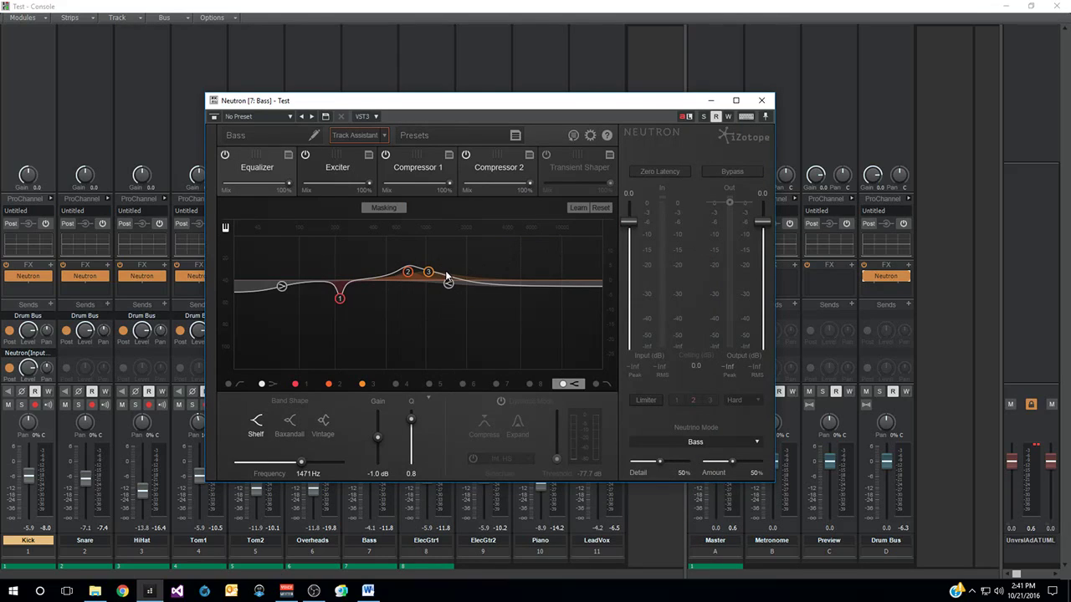
pyautogui.click(384, 210)
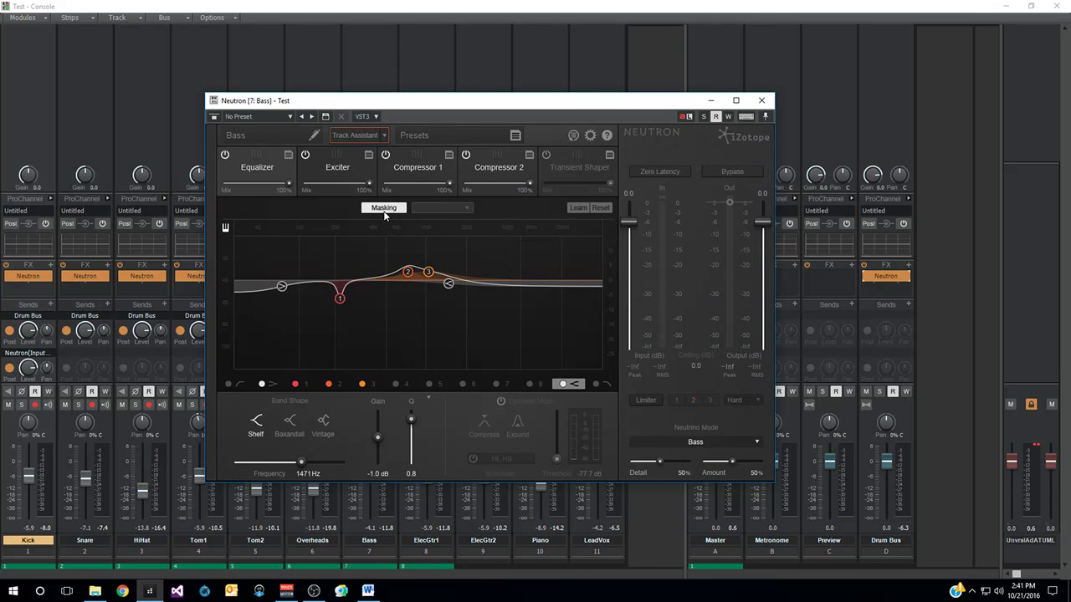
pyautogui.click(437, 208)
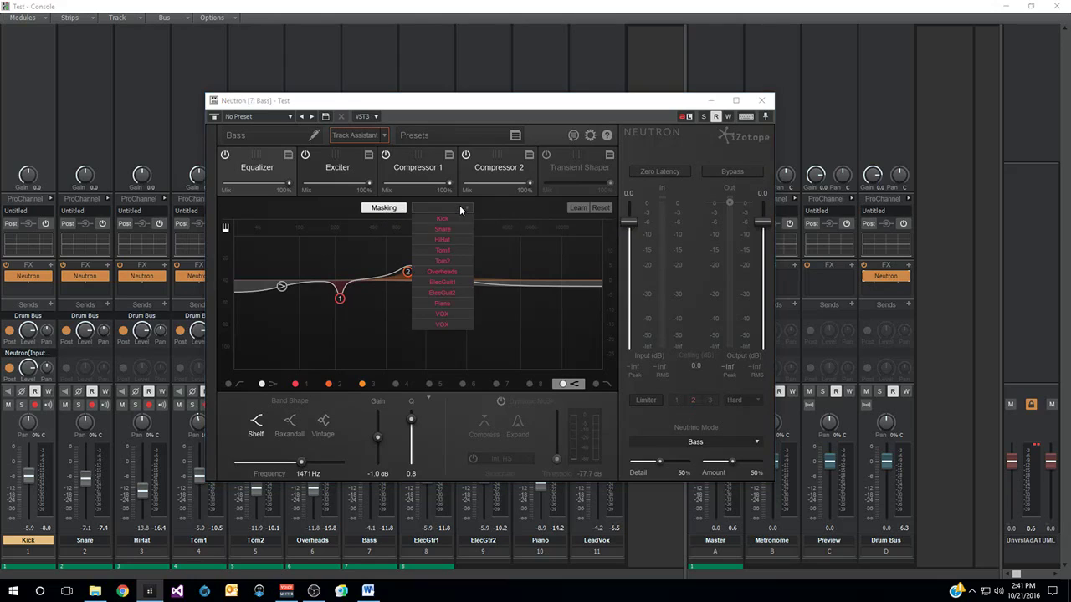
pyautogui.click(448, 219)
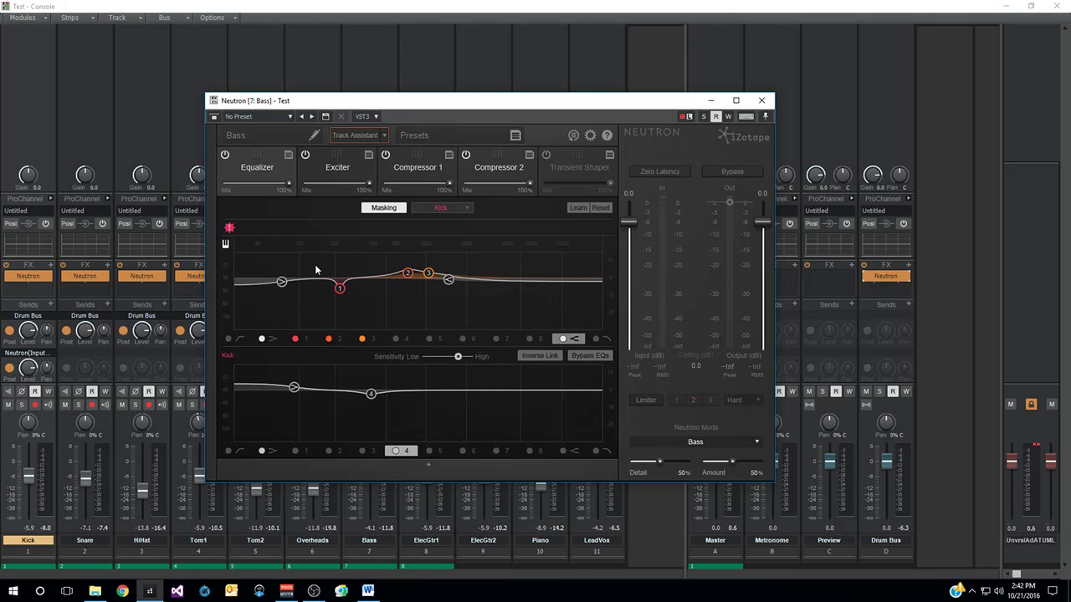
# Solo Kick and Bass and play them to examine their frequency masking in the Bass channel's Neutron
pyautogui.click(21, 407)
pyautogui.click(21, 405)
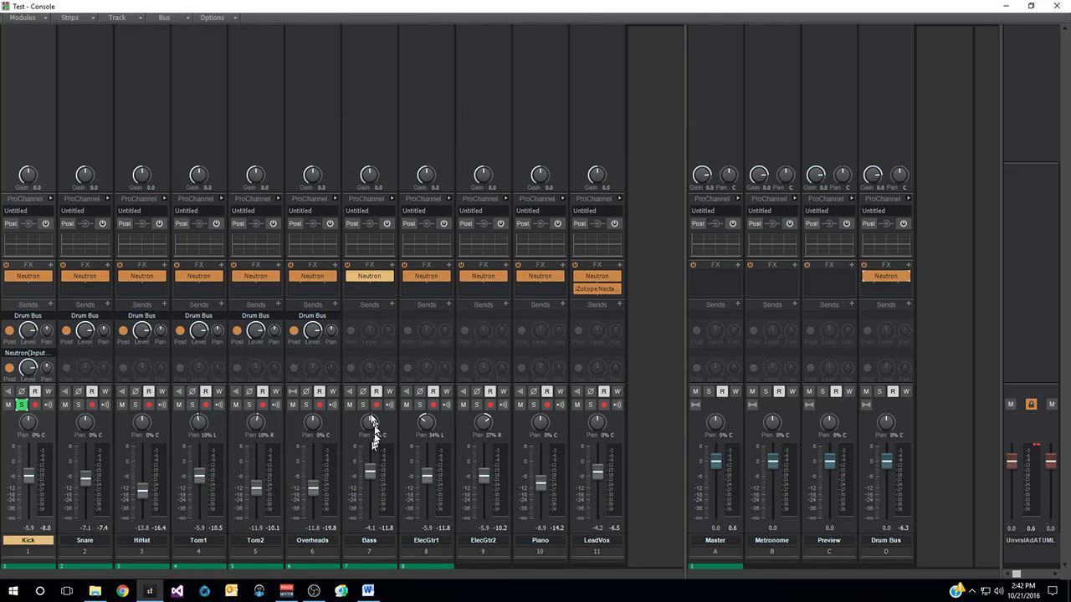
pyautogui.doubleClick(375, 279)
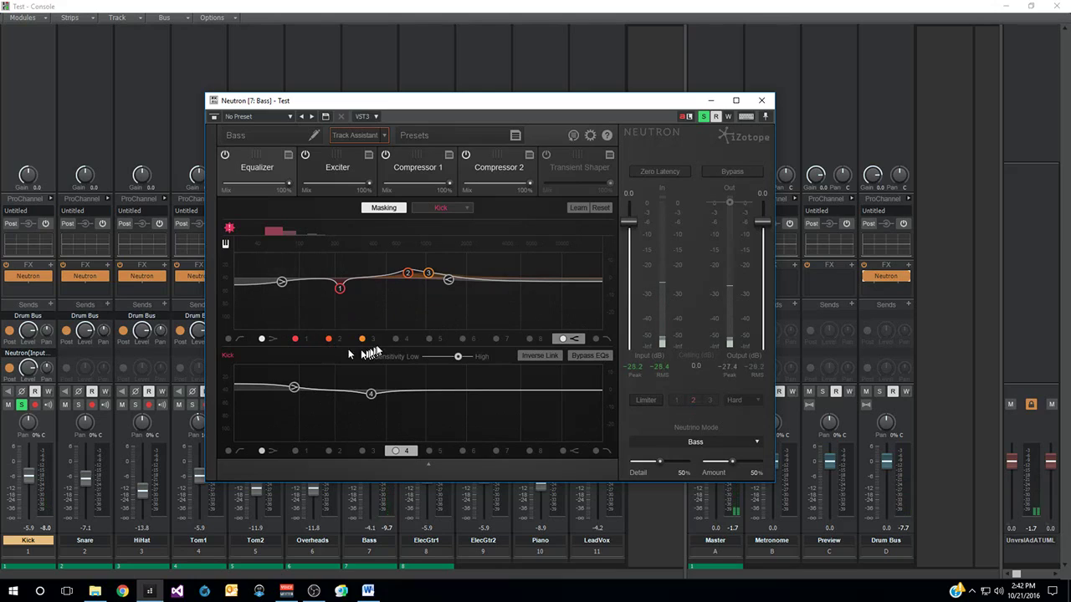
# Enable equalizer band 4 in Bass's Neutron and place it as a cut of about -12.8 dB near 85 Hz
pyautogui.click(397, 341)
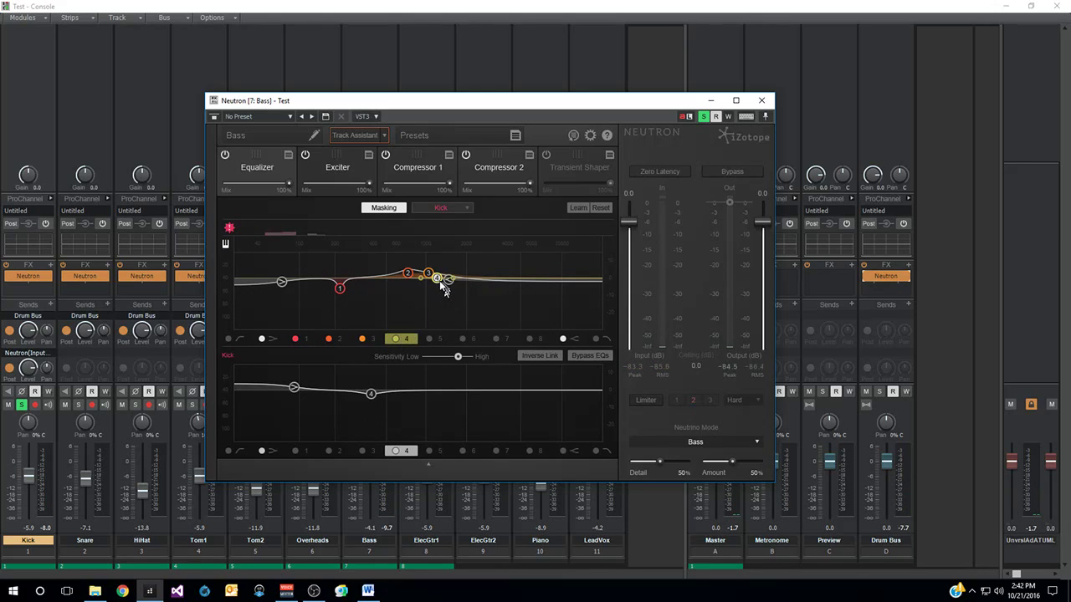
pyautogui.moveTo(437, 280); pyautogui.dragTo(292, 304)
pyautogui.press('space')
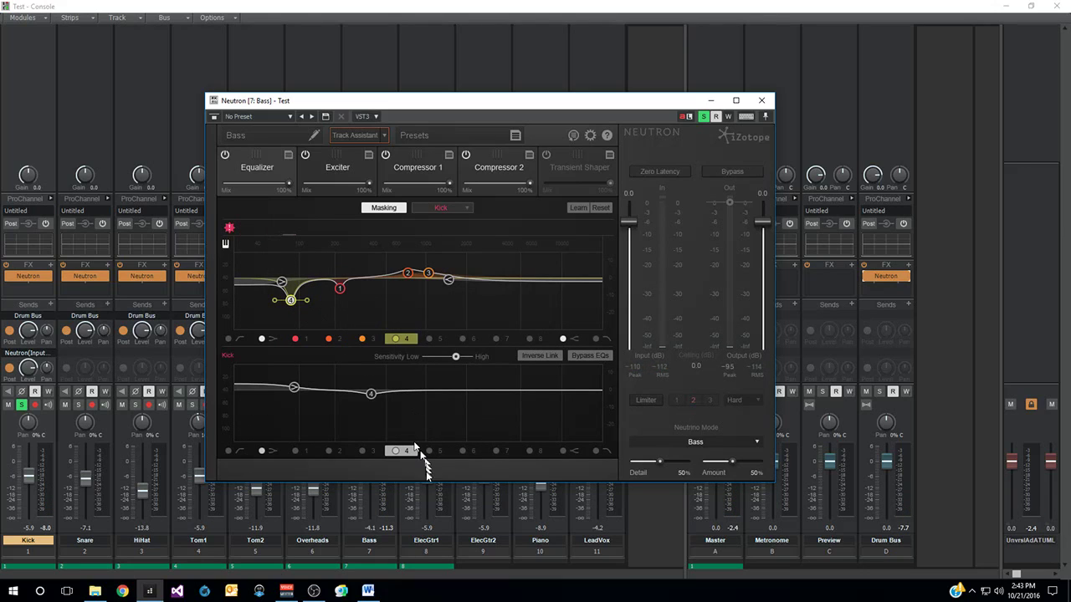
# Enable Dynamic Mode with Compress on band 4 of Bass's equalizer and play the soloed tracks to check it
pyautogui.click(410, 450)
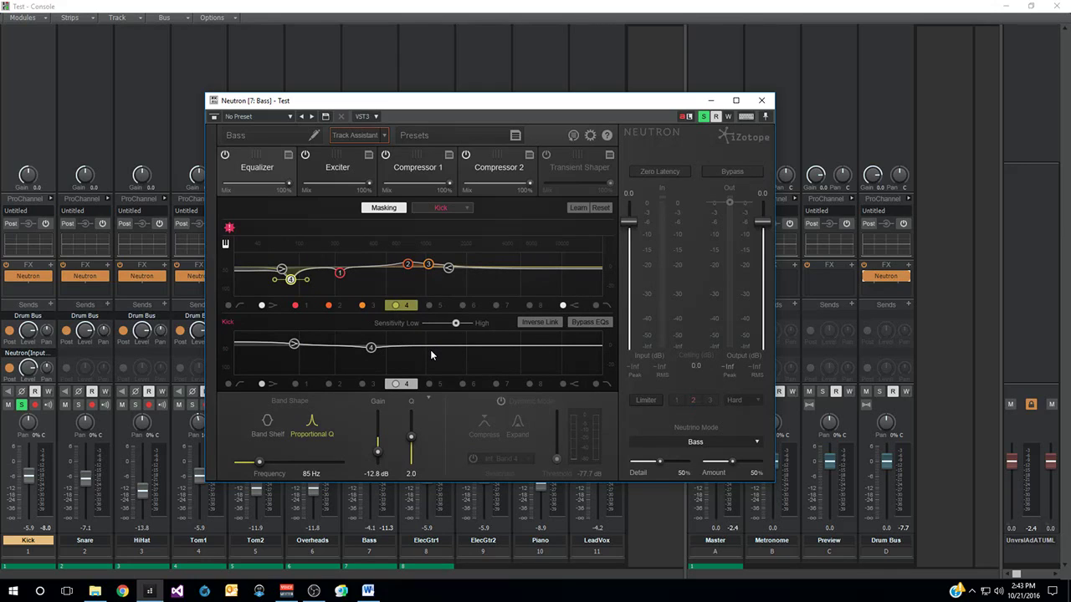
pyautogui.click(501, 401)
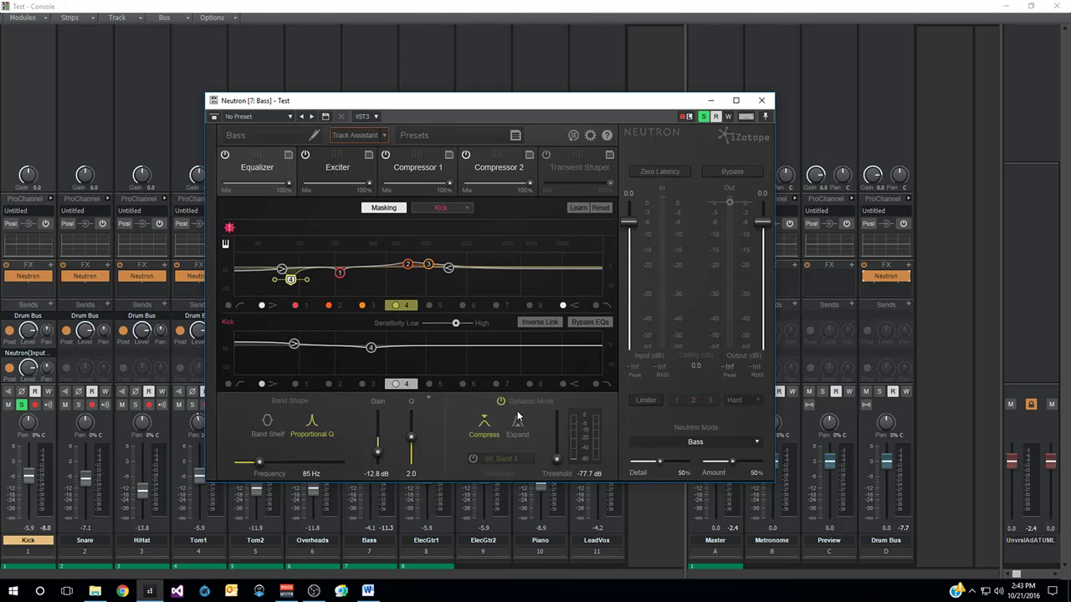
pyautogui.press('space')
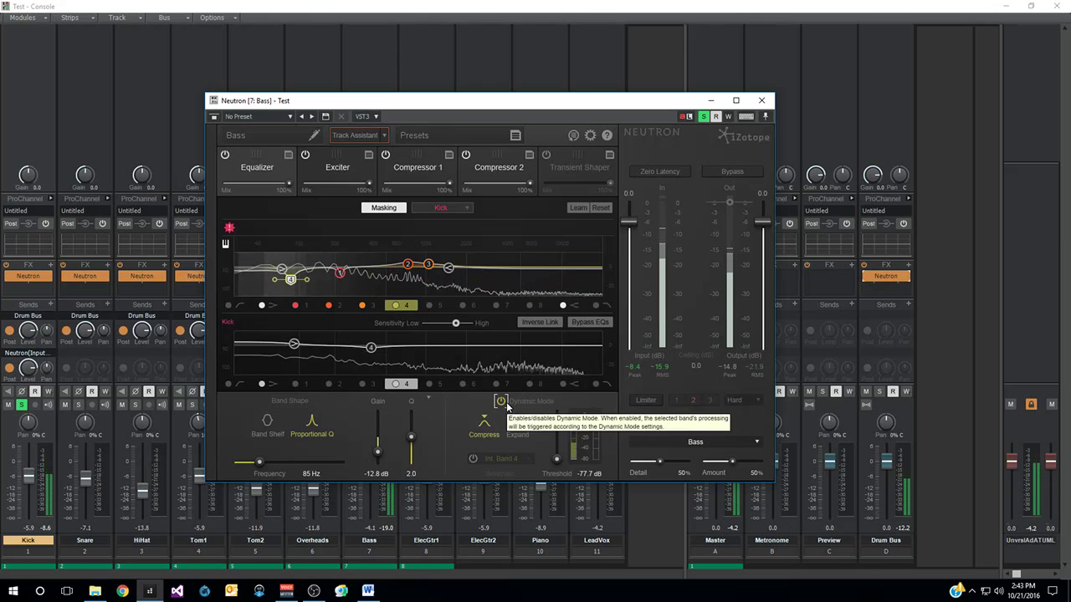
# Turn off Masking, then enable band 4's sidechain in Bass's equalizer and set its source to Ext. Full
pyautogui.click(384, 207)
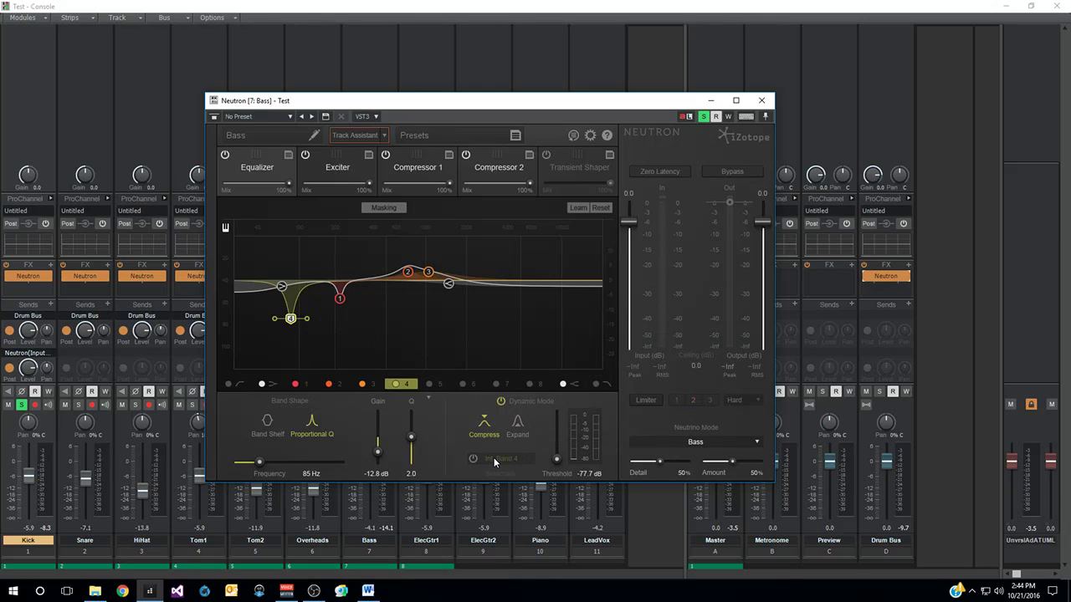
pyautogui.click(473, 459)
pyautogui.click(527, 459)
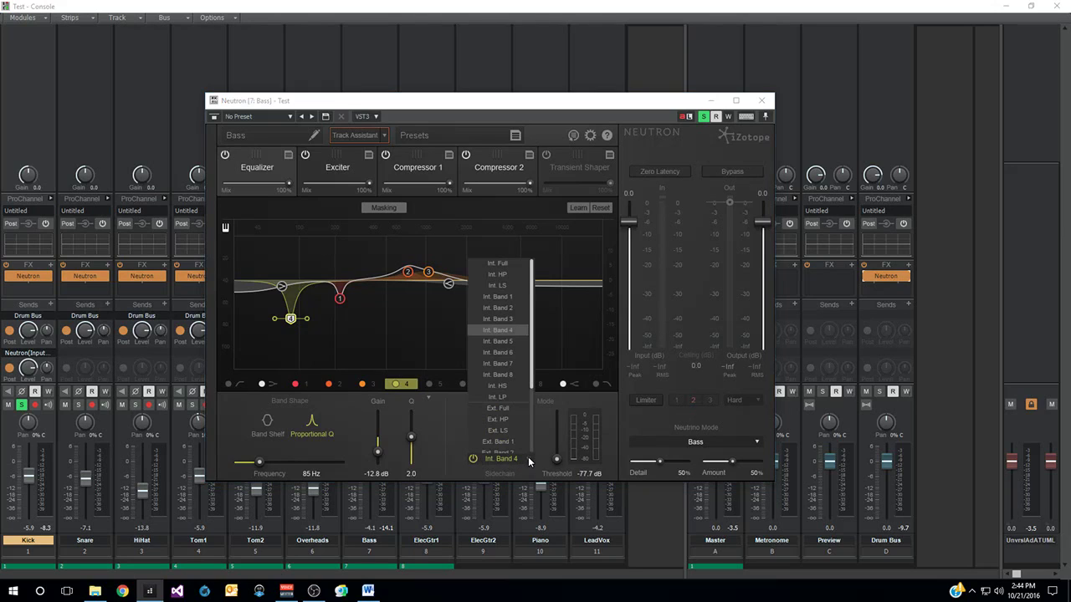
pyautogui.click(517, 407)
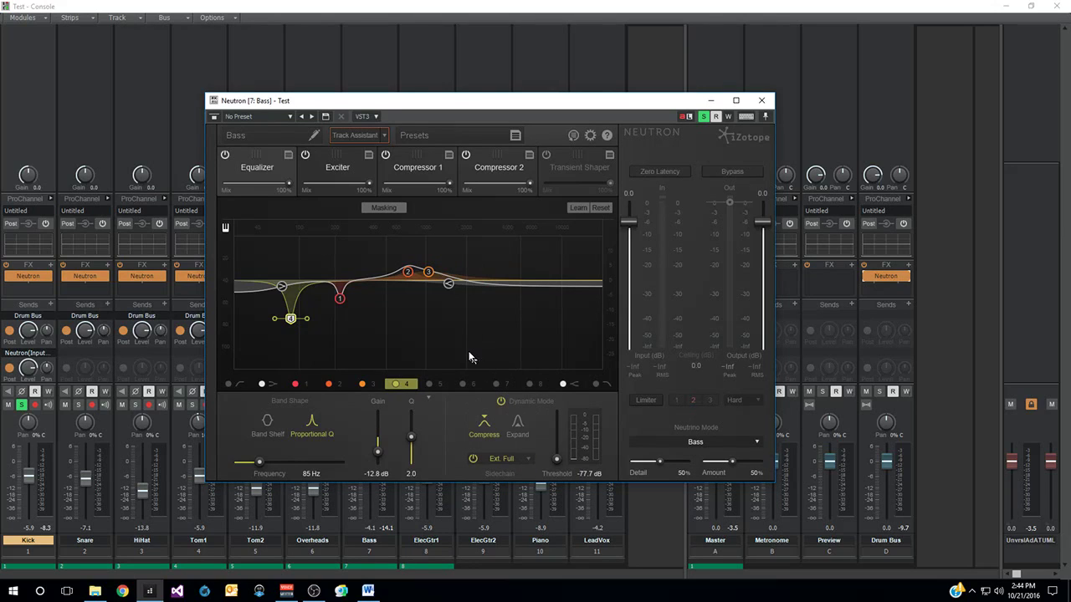
# Play Kick and Bass to hear the sidechained cut, then close Neutron and unsolo both channels
pyautogui.press('space')
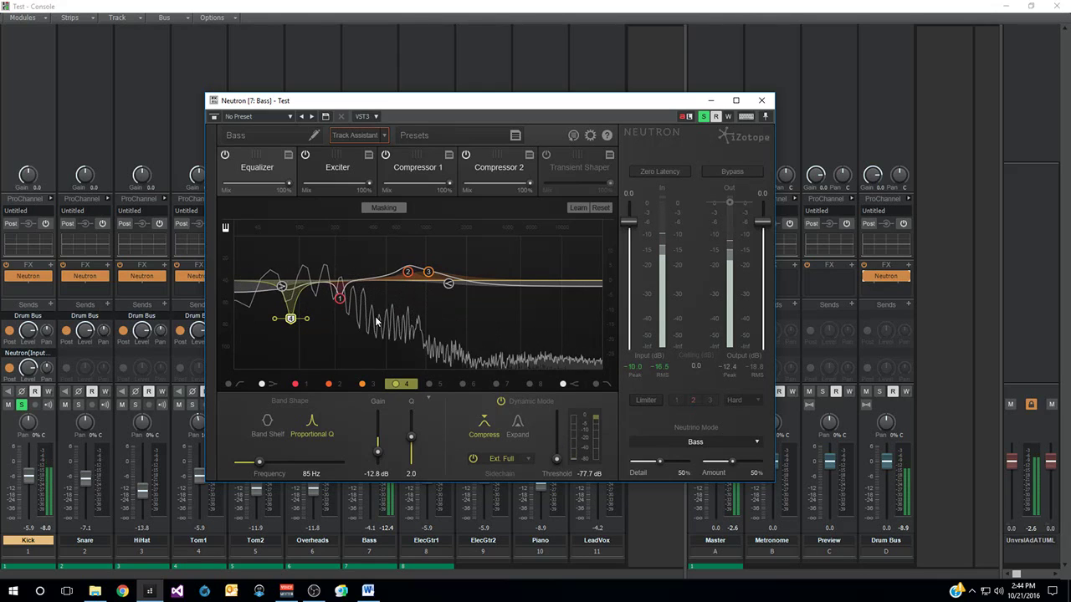
pyautogui.press('space')
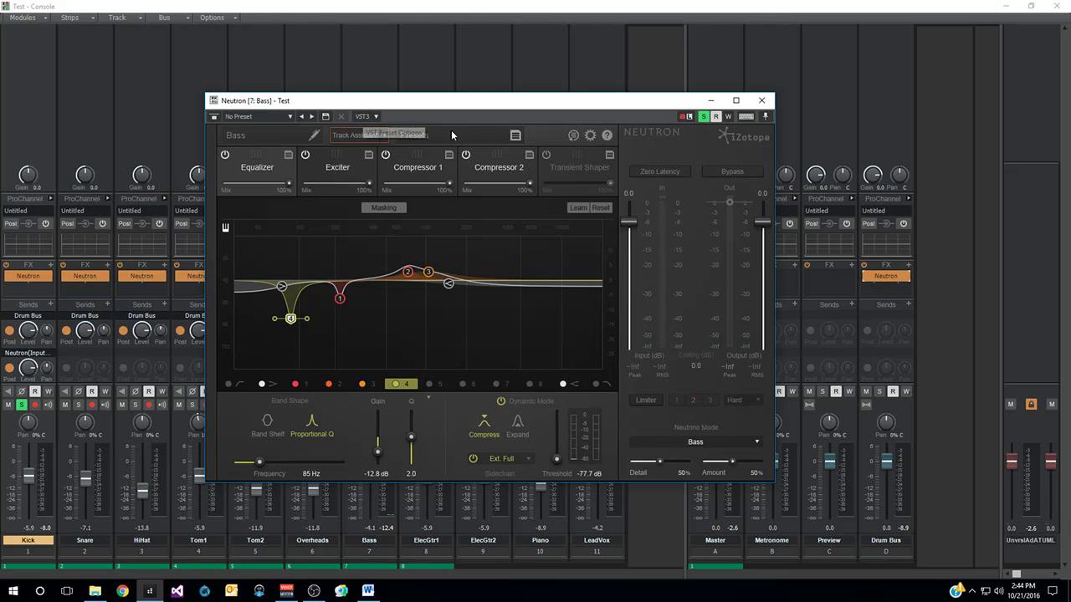
pyautogui.click(762, 102)
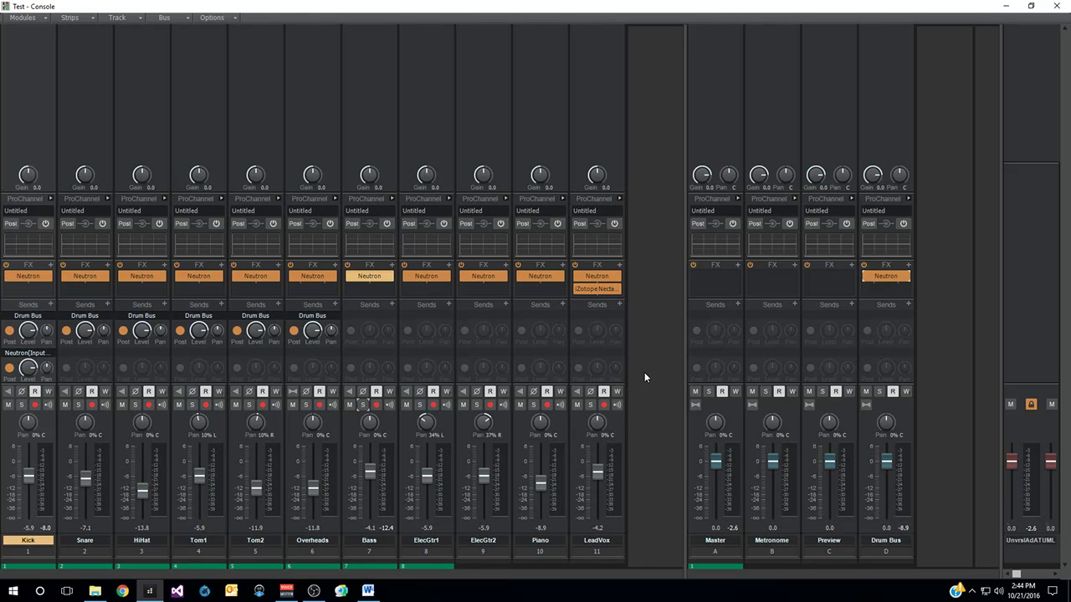
# Play the whole mix from the start with all effects bypassed, then re-enabled, to compare the two versions
pyautogui.moveTo(436, 7); pyautogui.dragTo(539, 152)
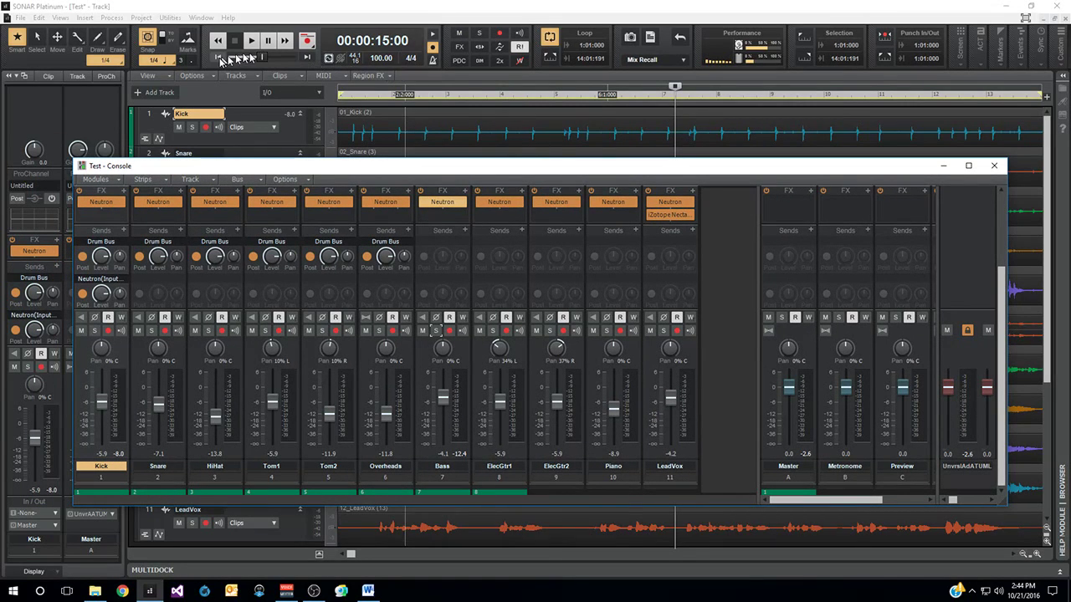
pyautogui.moveTo(262, 57); pyautogui.dragTo(232, 57)
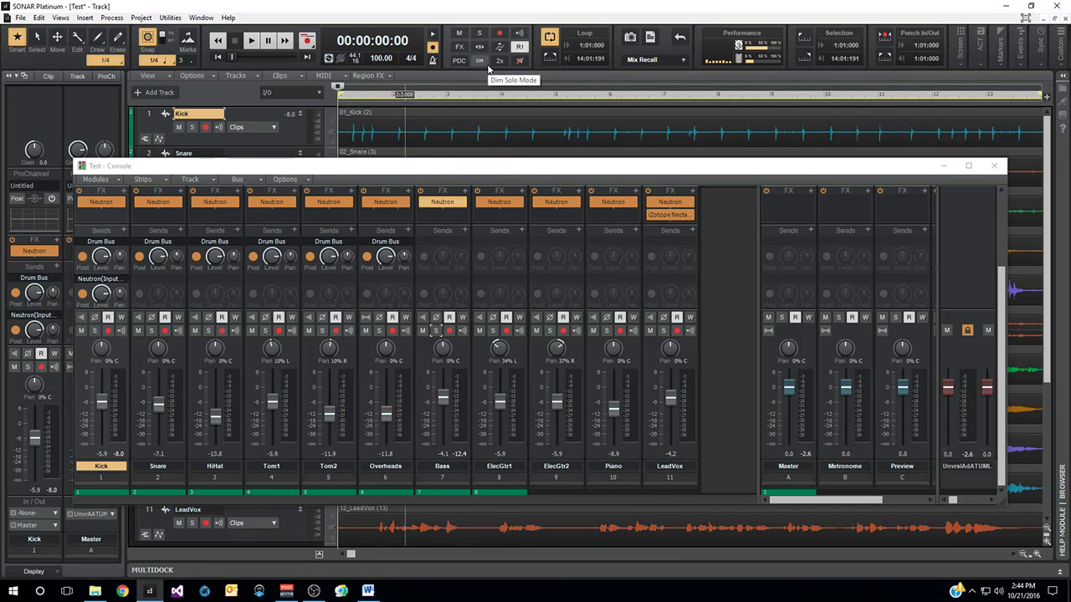
pyautogui.click(459, 47)
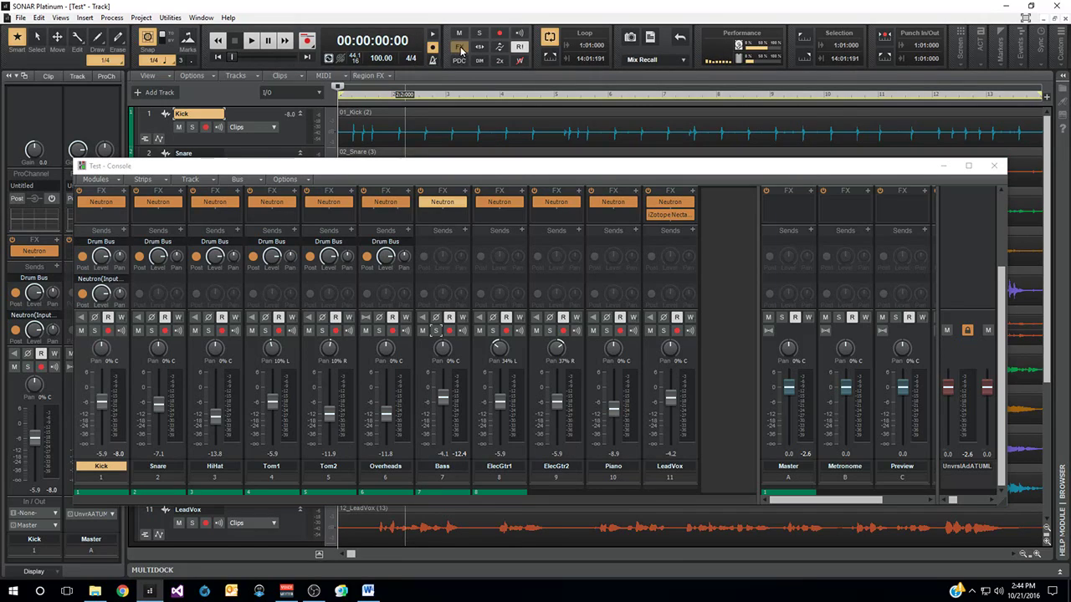
pyautogui.press('space')
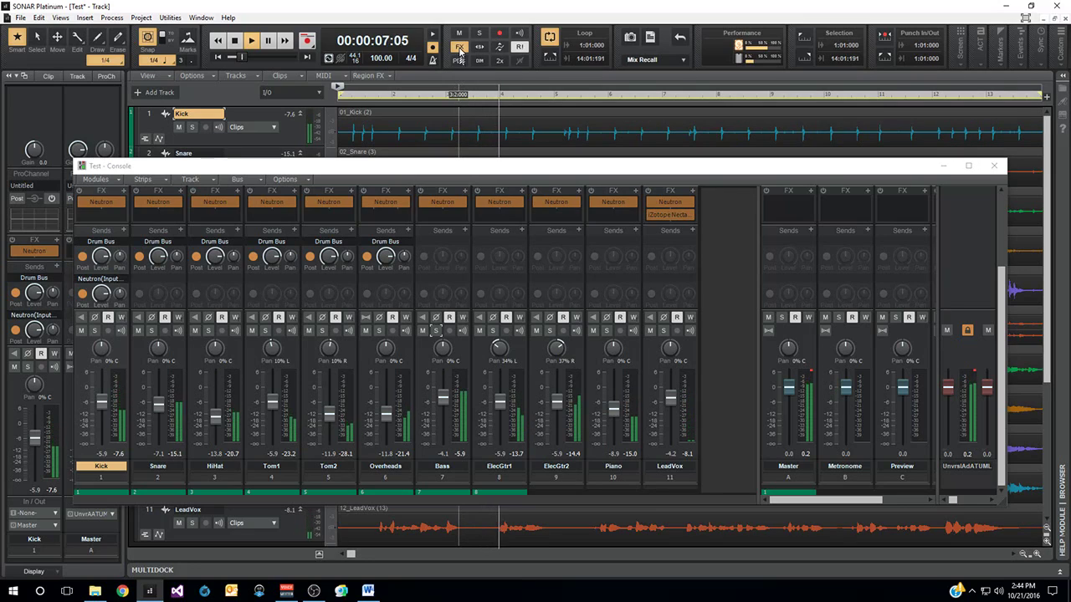
pyautogui.click(459, 48)
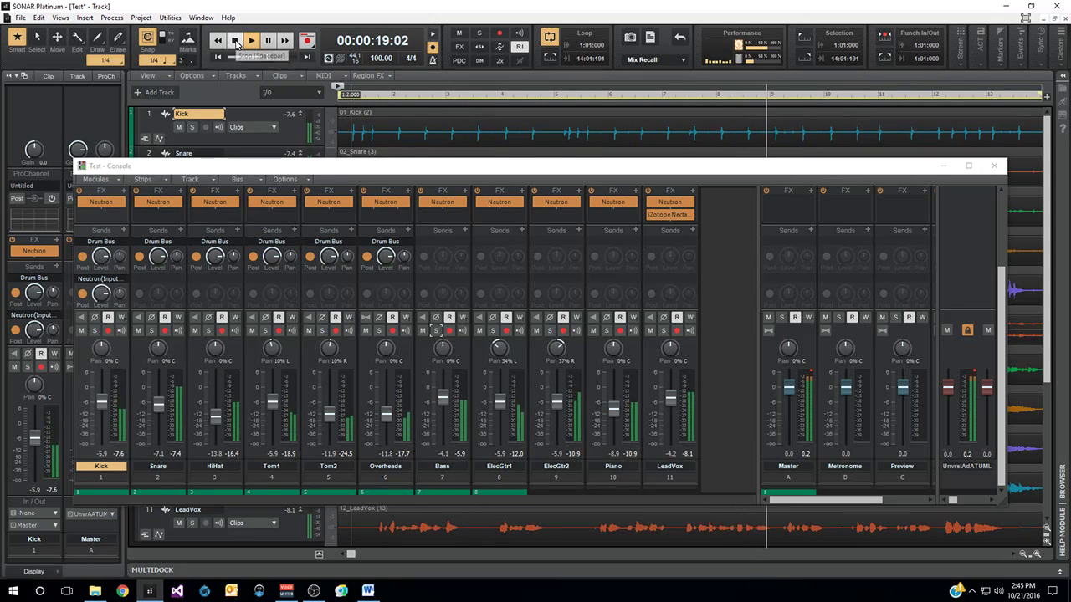
pyautogui.press('space')
pyautogui.doubleClick(418, 164)
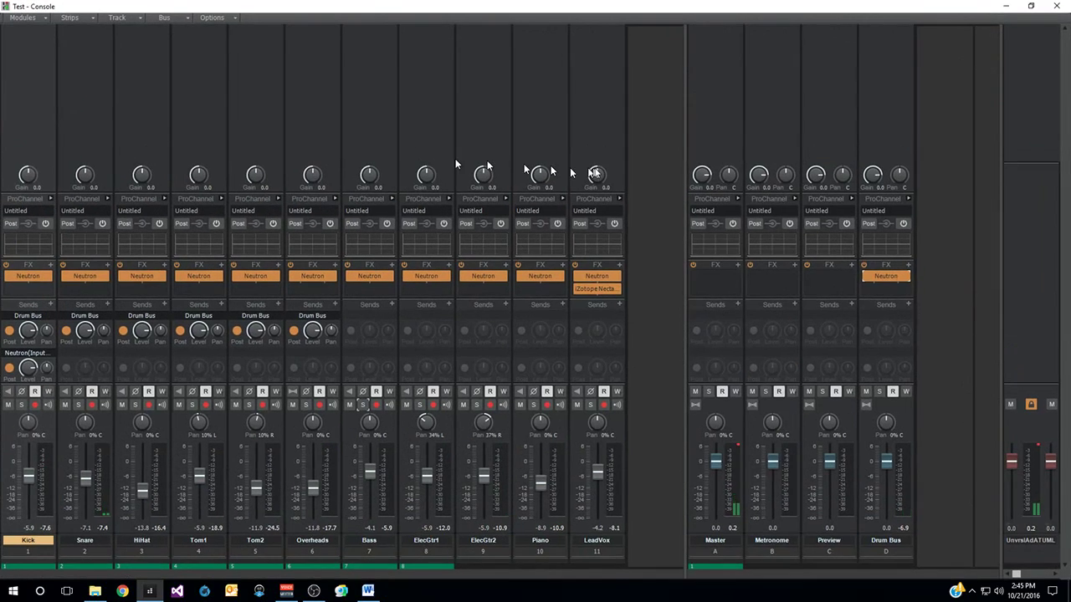
# Insert the VST3 version of iZotope Ozone 7 in the Master bus's effects rack
pyautogui.click(719, 276)
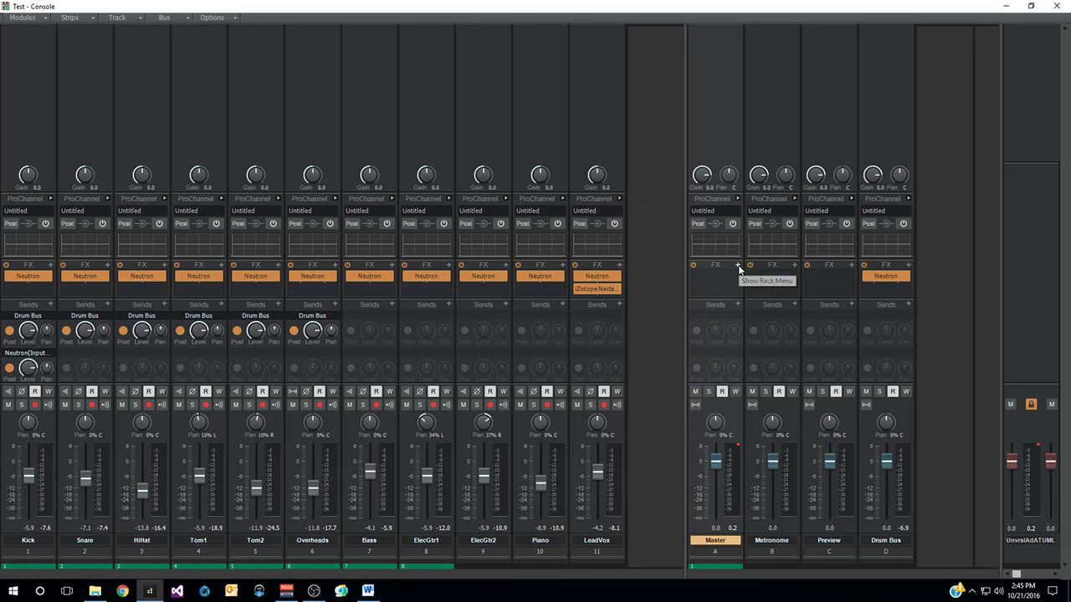
pyautogui.click(738, 266)
pyautogui.click(765, 276)
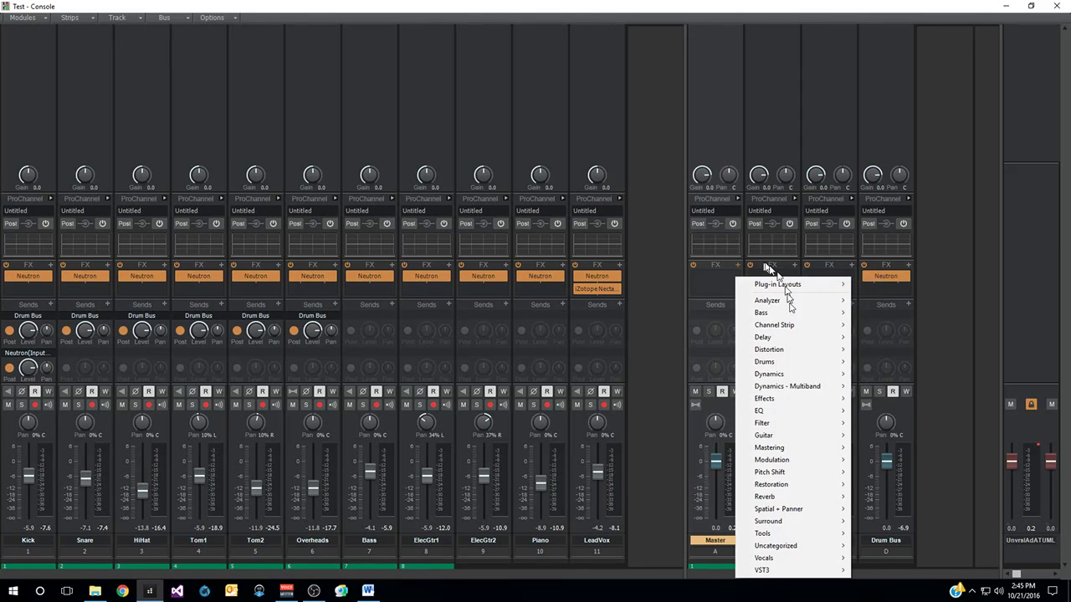
pyautogui.moveTo(789, 449)
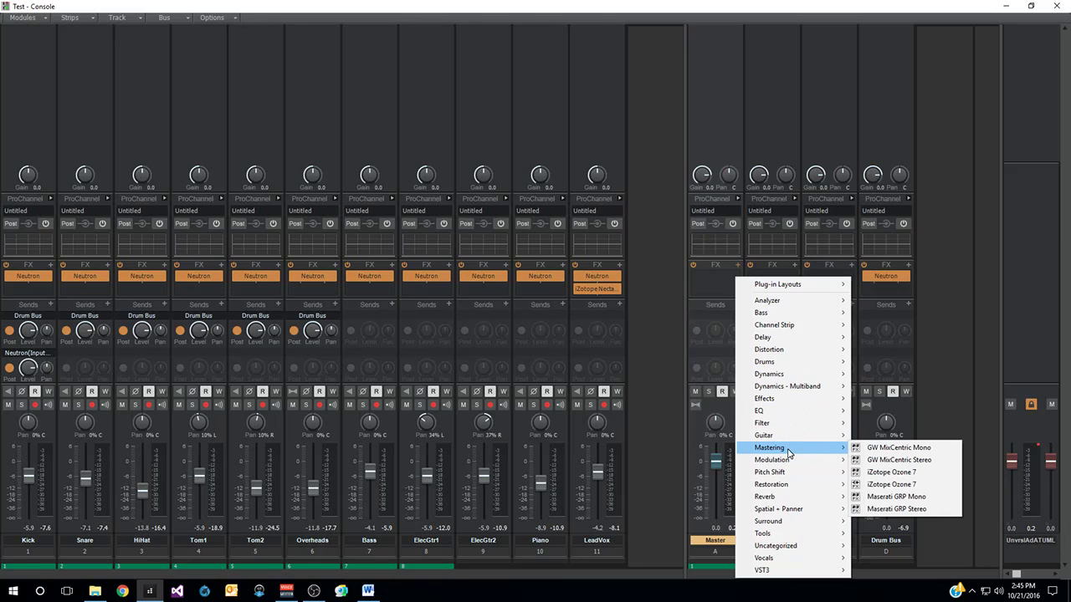
pyautogui.moveTo(792, 572)
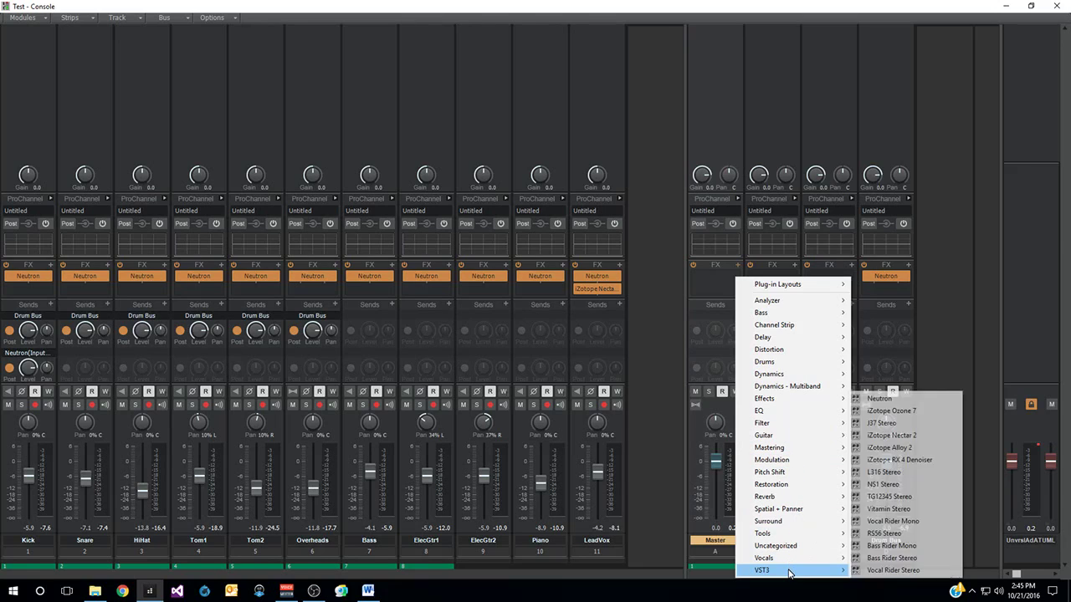
pyautogui.click(902, 412)
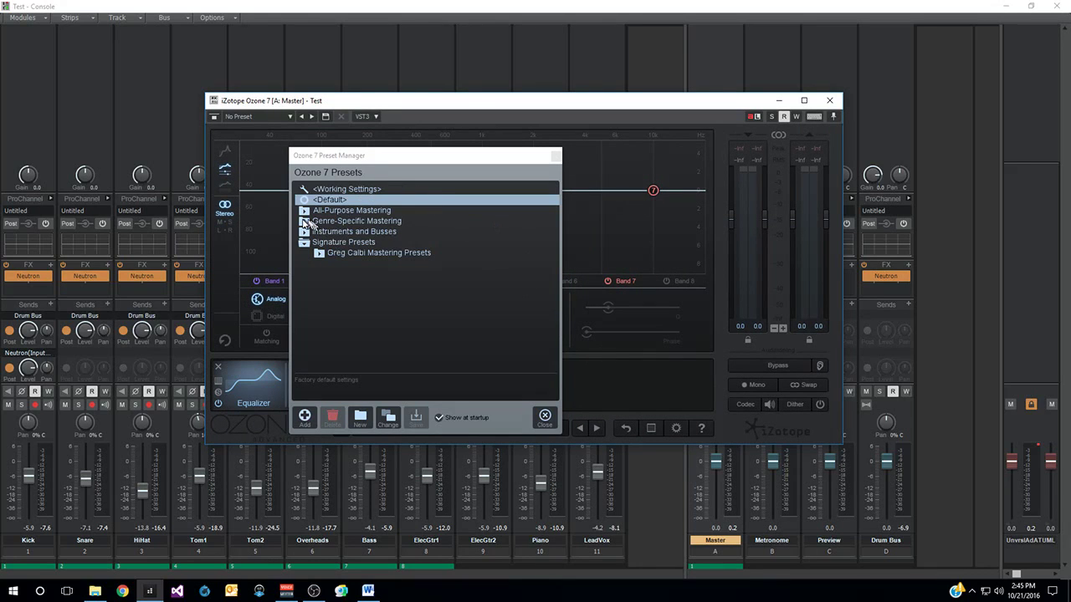
# Load the Vintage Rock preset from Genre-Specific Mastering in Ozone 7 and close the preset manager
pyautogui.click(305, 222)
pyautogui.scroll(-10, 399, 254)
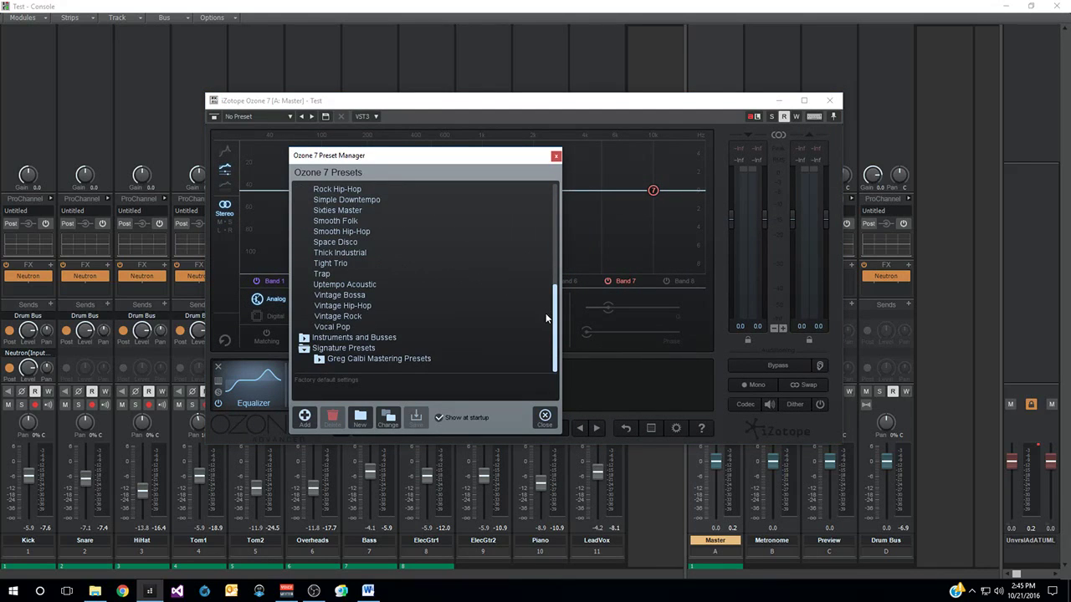
pyautogui.click(343, 317)
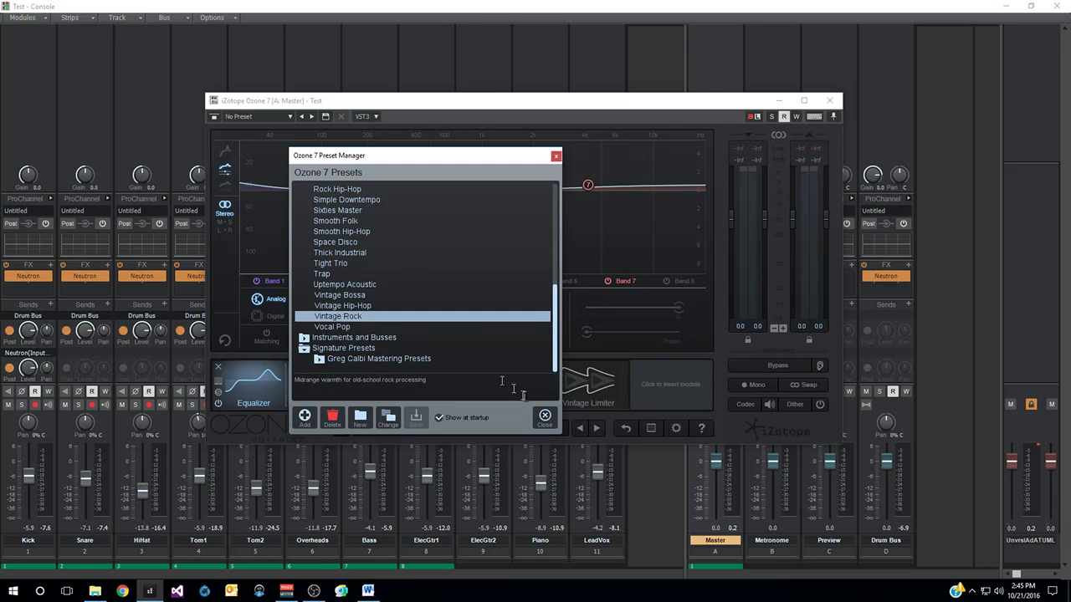
pyautogui.click(544, 419)
# Play the mix while reviewing Ozone 7's Vintage Limiter, Dynamic EQ, Dynamics and Equalizer modules, and close the plug-in
pyautogui.click(591, 393)
pyautogui.press('space')
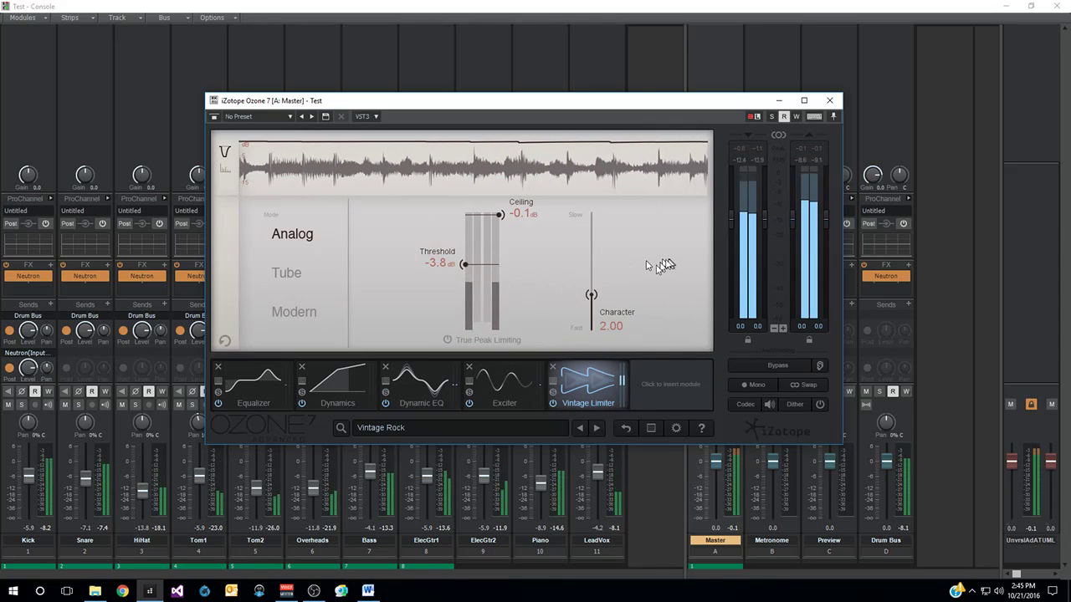
pyautogui.click(527, 400)
pyautogui.click(420, 383)
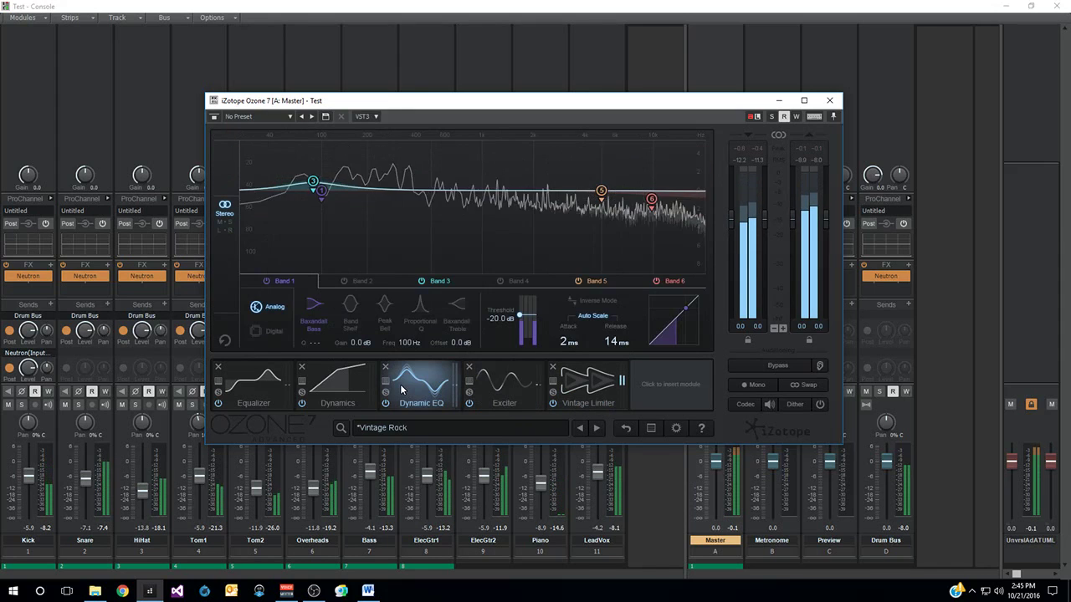
pyautogui.click(337, 383)
pyautogui.click(266, 389)
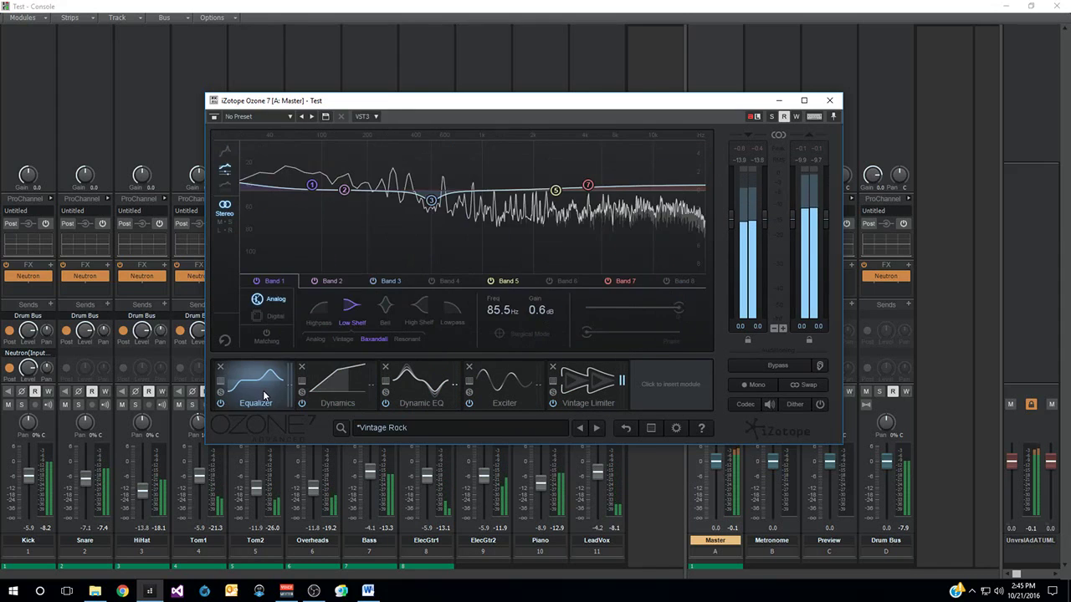
pyautogui.click(831, 104)
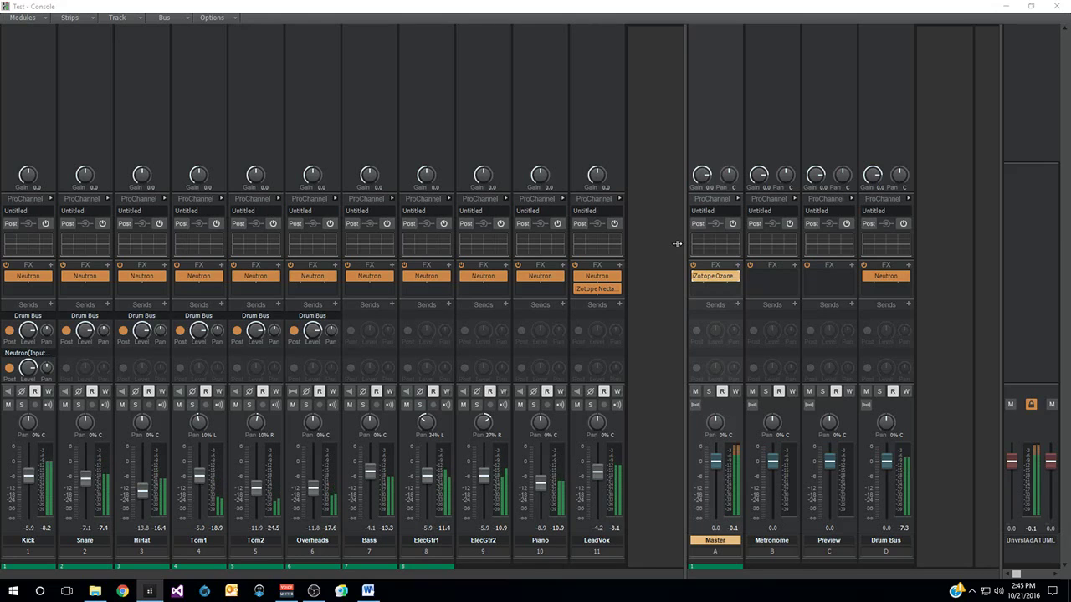
# Minimize the console and toggle the global effects bypass during playback to compare the mastered and unprocessed mix
pyautogui.click(1006, 7)
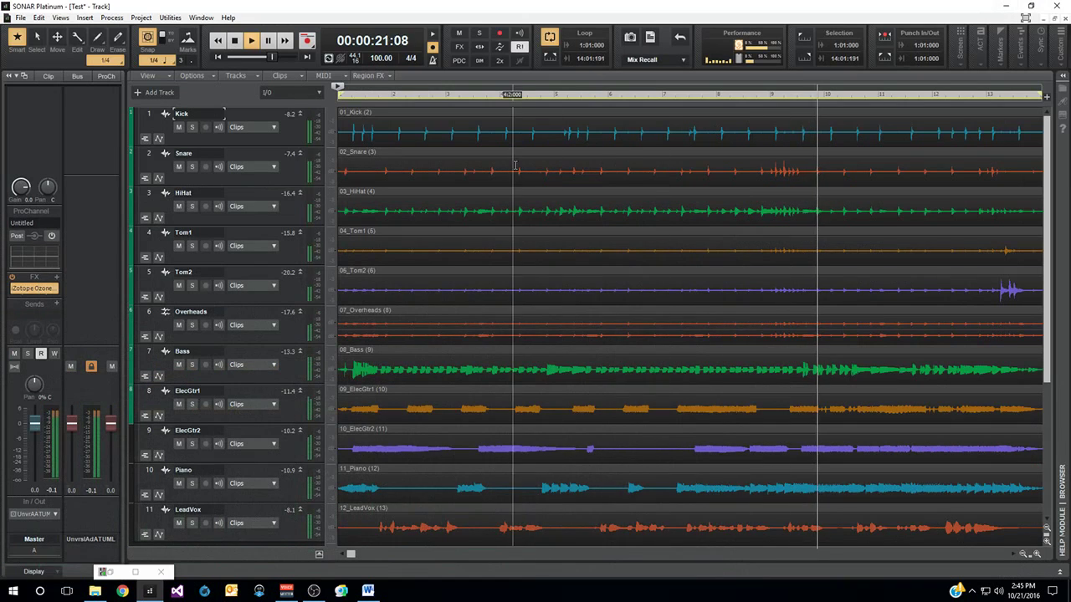
pyautogui.click(458, 49)
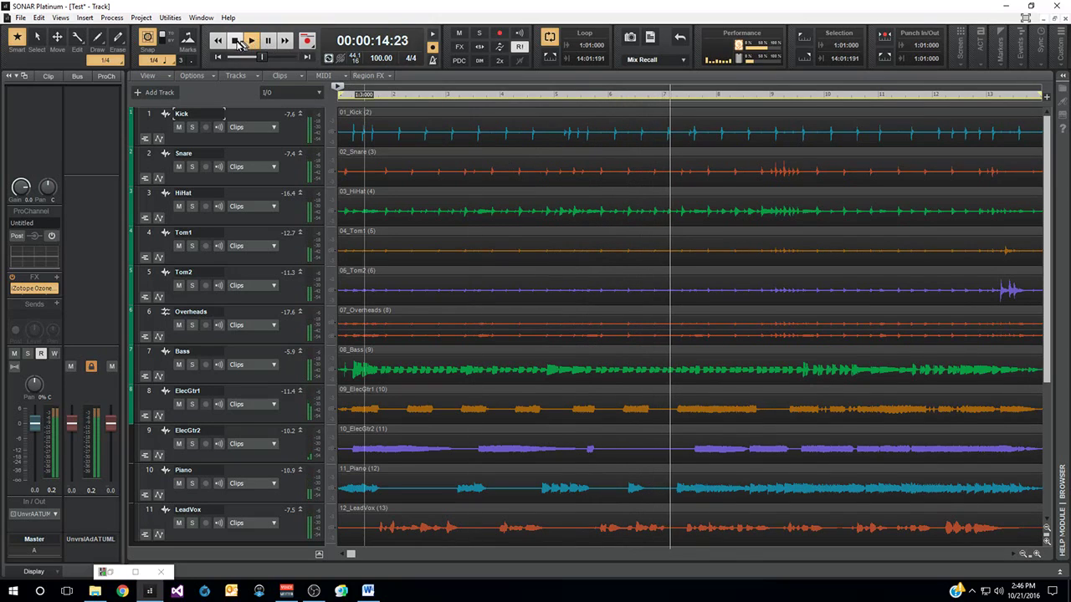
pyautogui.click(138, 573)
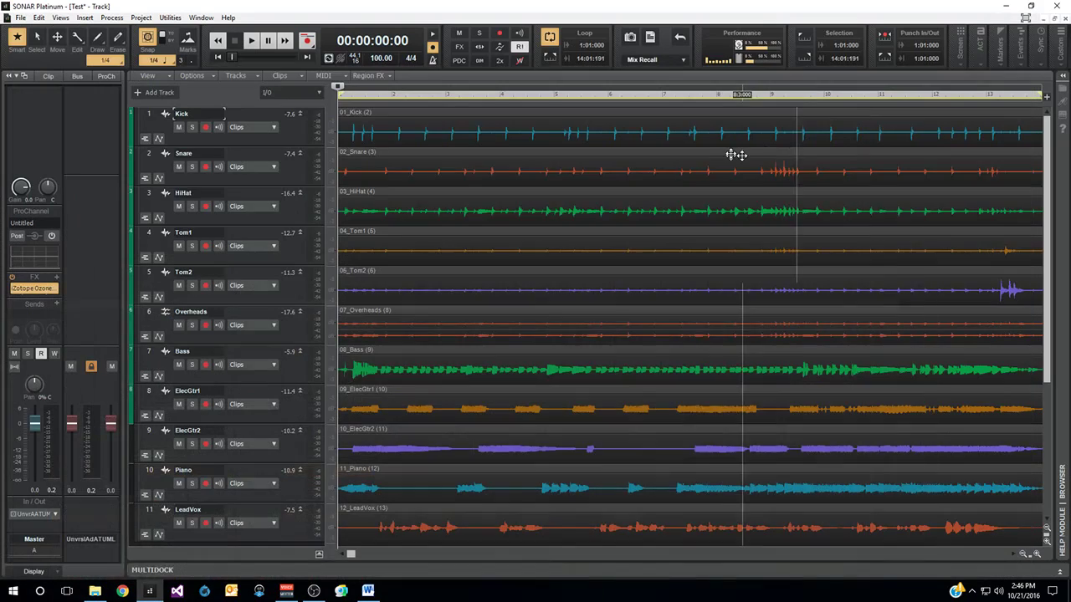
pyautogui.click(1004, 8)
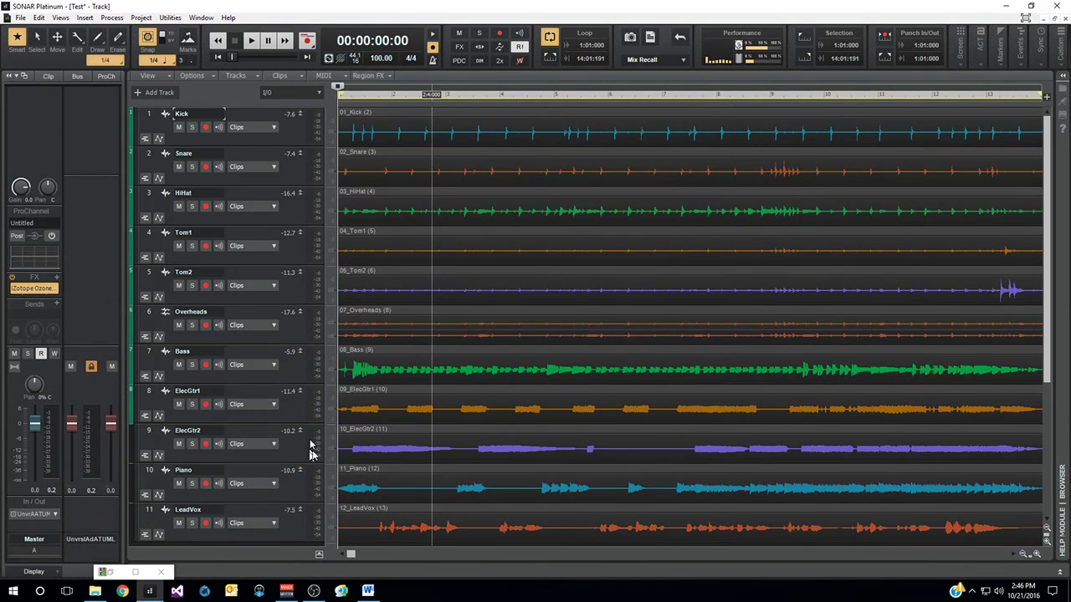
pyautogui.press('w')
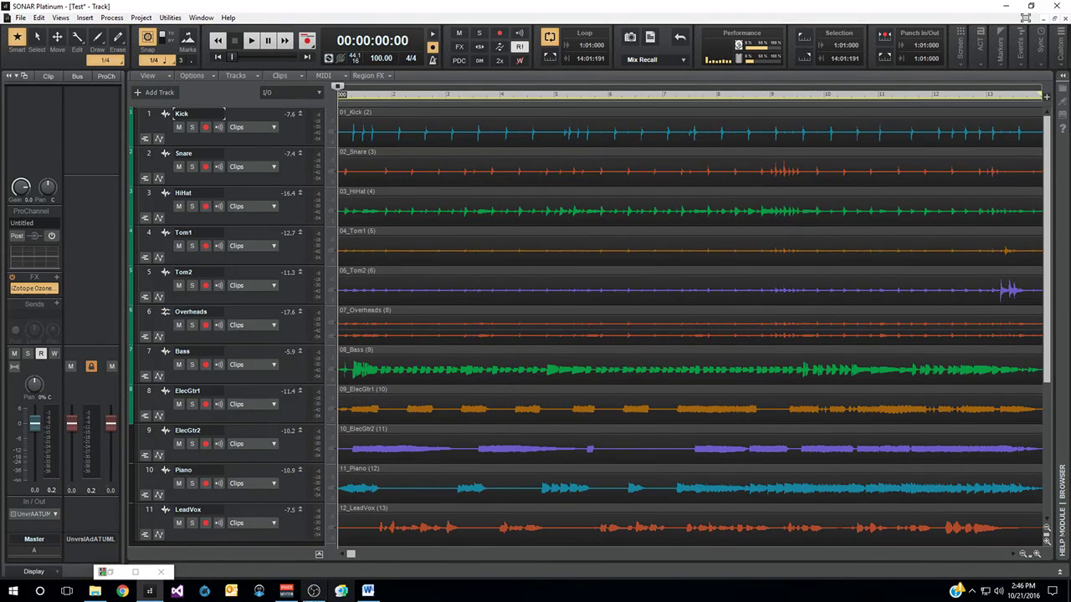